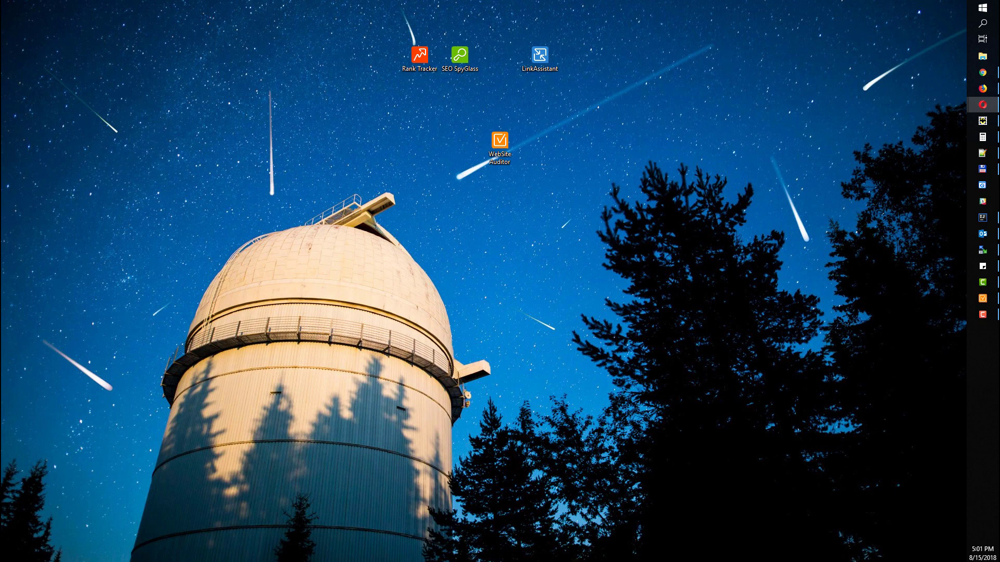
- Launch WebSite Auditor from its desktop shortcut
left_click(482, 162)
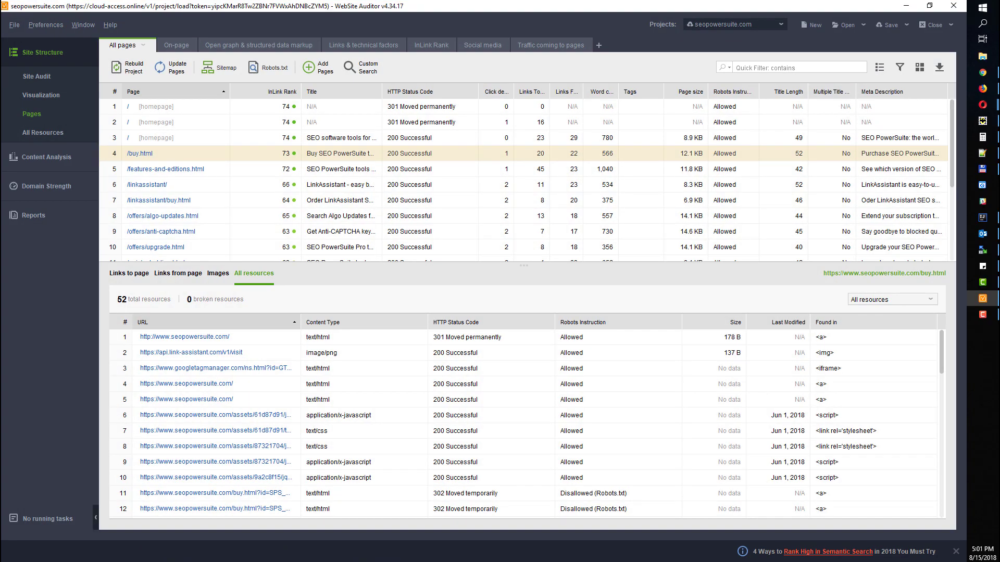
- Create a new project for seopowersuite.com and continue to Step 2: Specify Crawler Settings
left_click(808, 26)
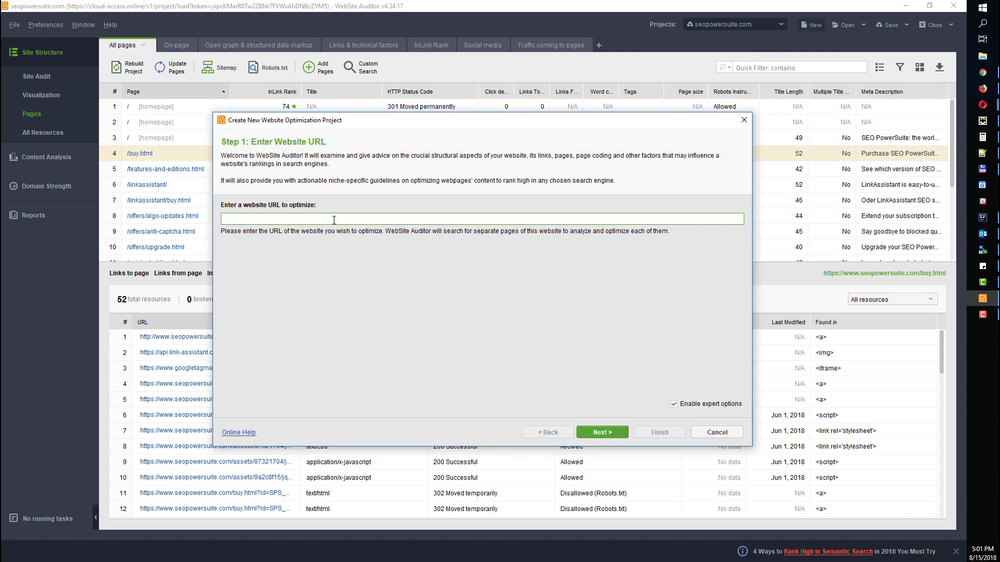
type("seopowersuite.com")
key("alt+Tab")
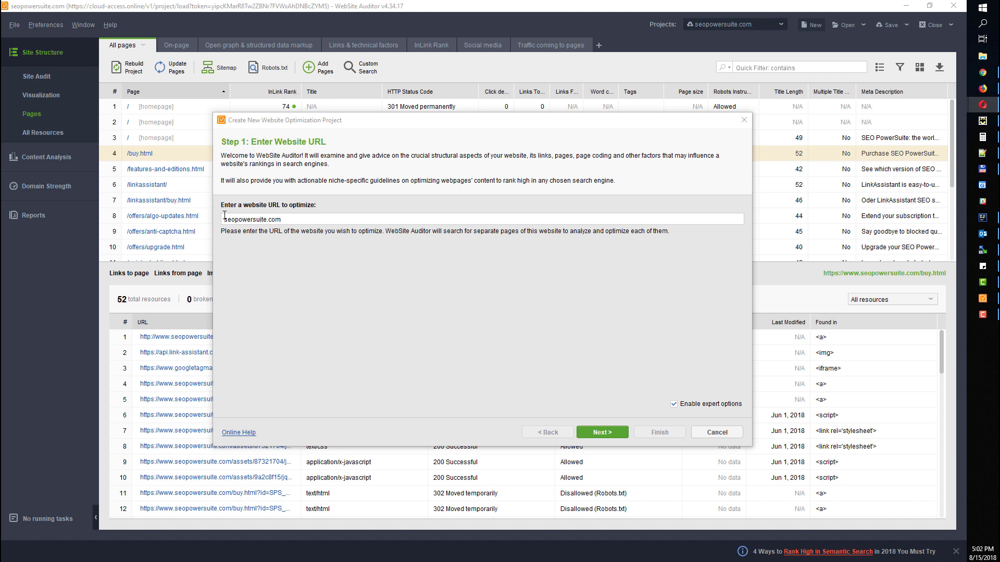
left_click(285, 219)
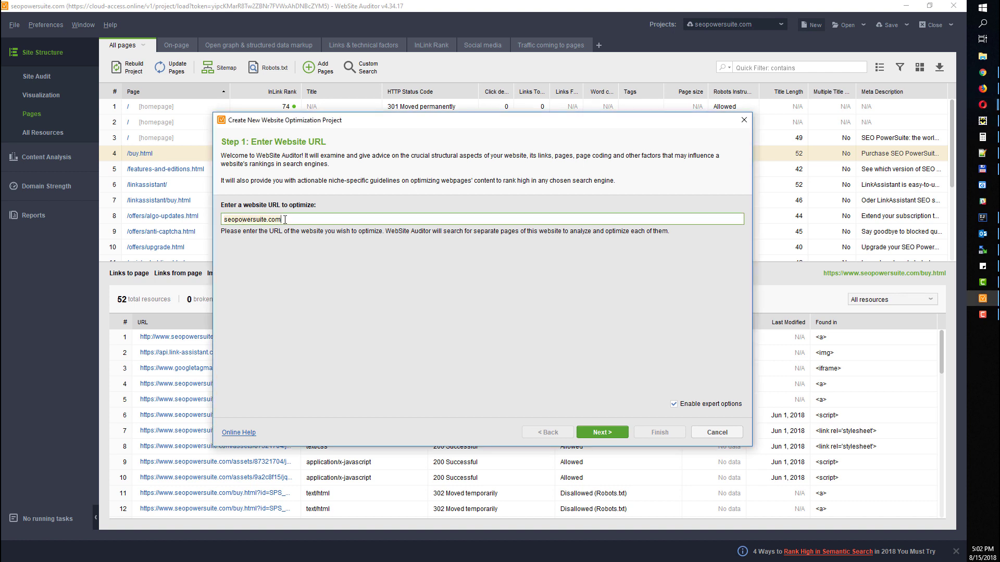
left_click(598, 433)
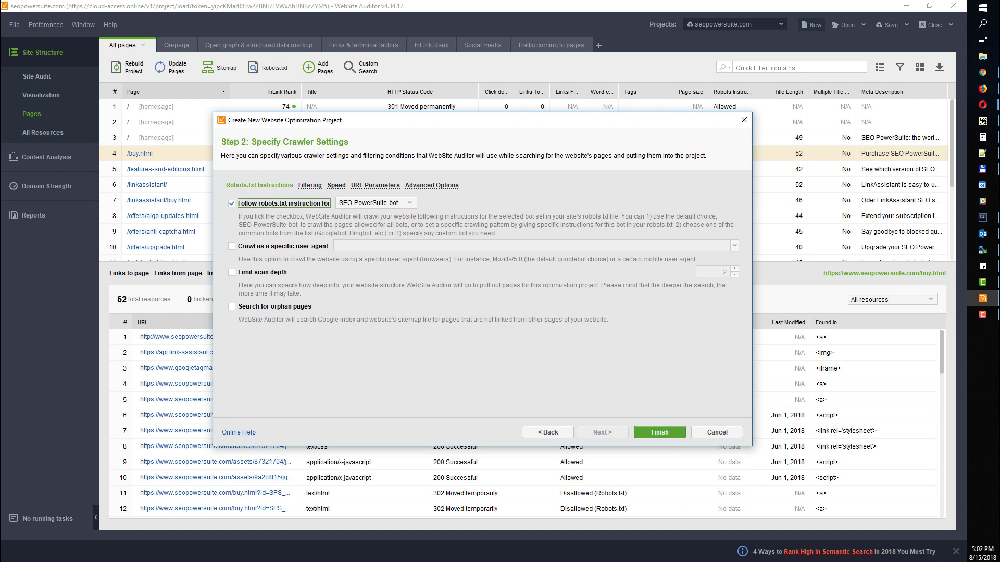
- Review the bot options, then untick 'Follow robots.txt instruction for' so the crawl ignores robots.txt
key("alt+Tab")
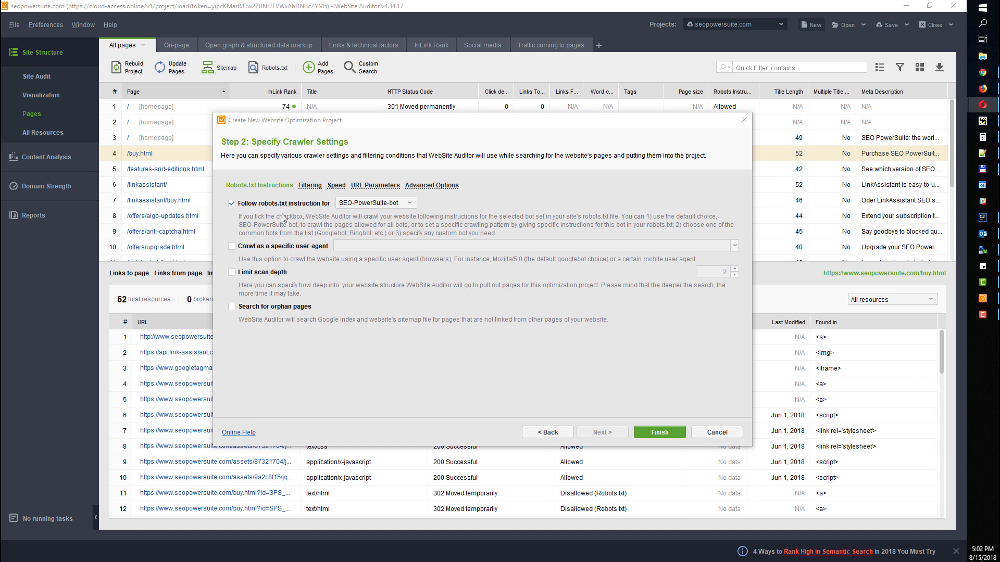
left_click(357, 205)
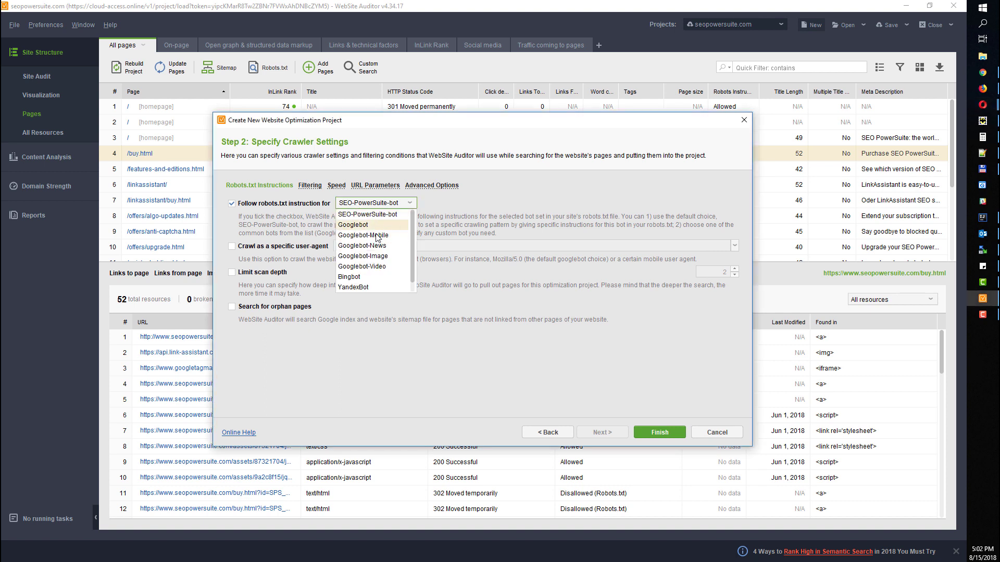
scroll(382, 260, "down", 1)
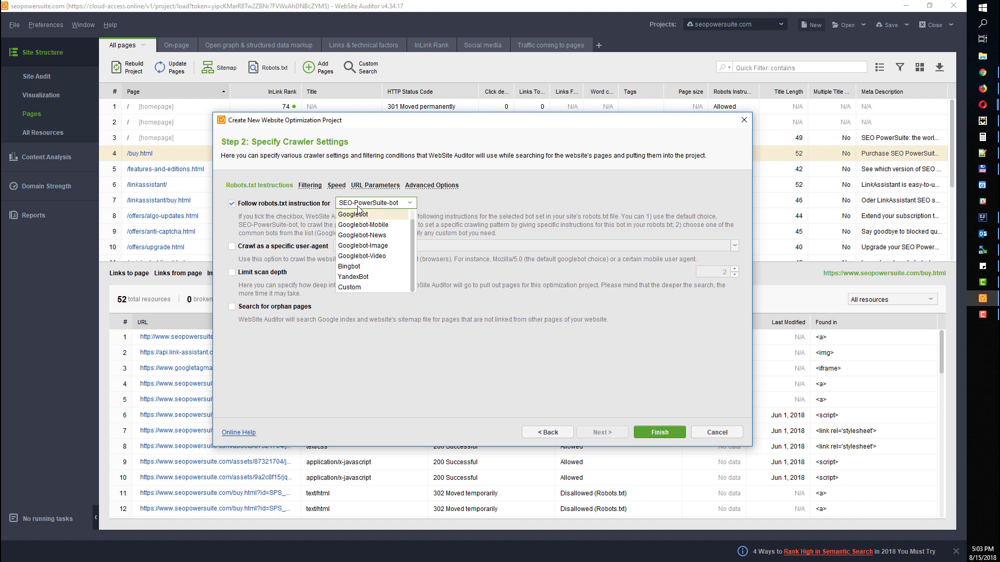
left_click(281, 203)
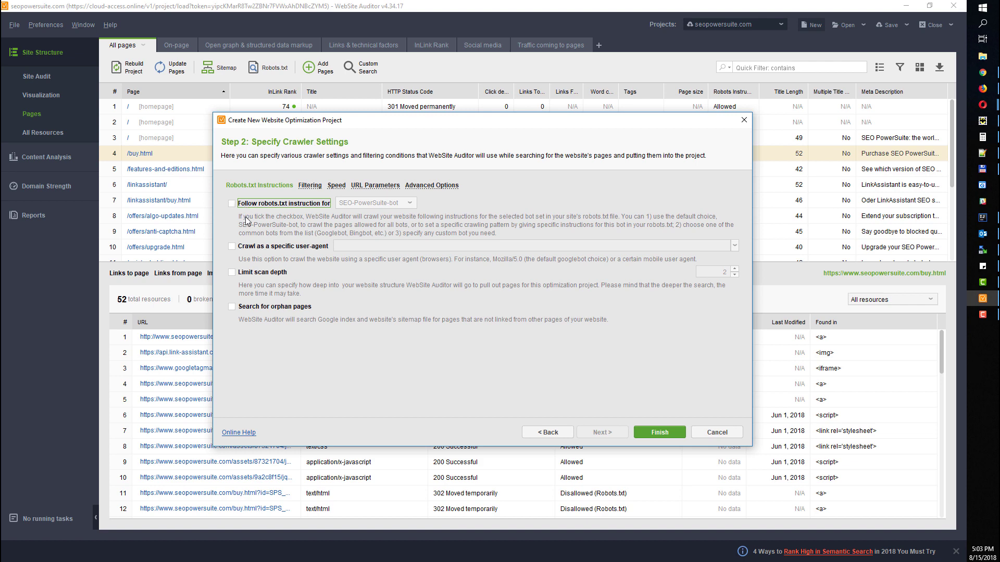
left_click(260, 248)
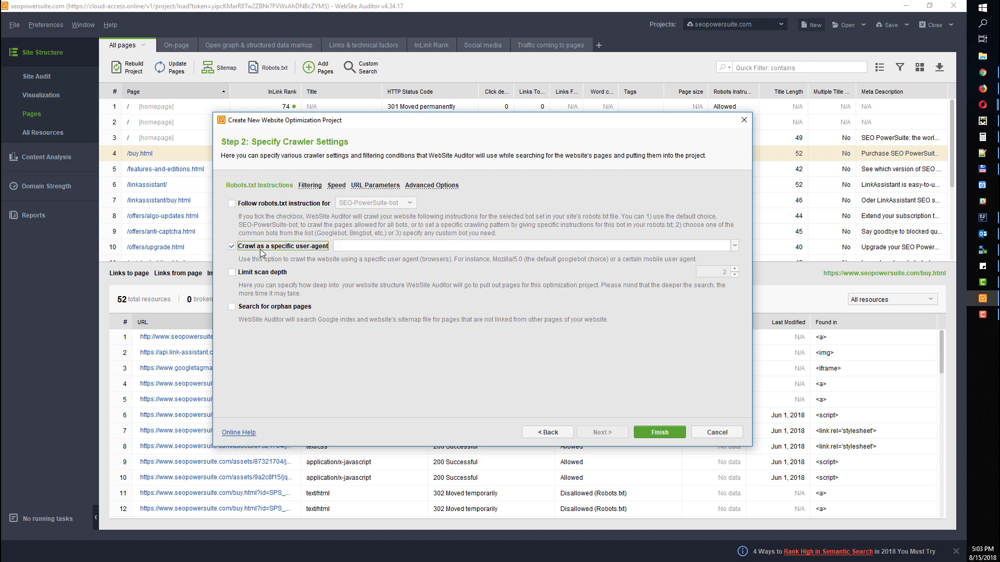
left_click(735, 246)
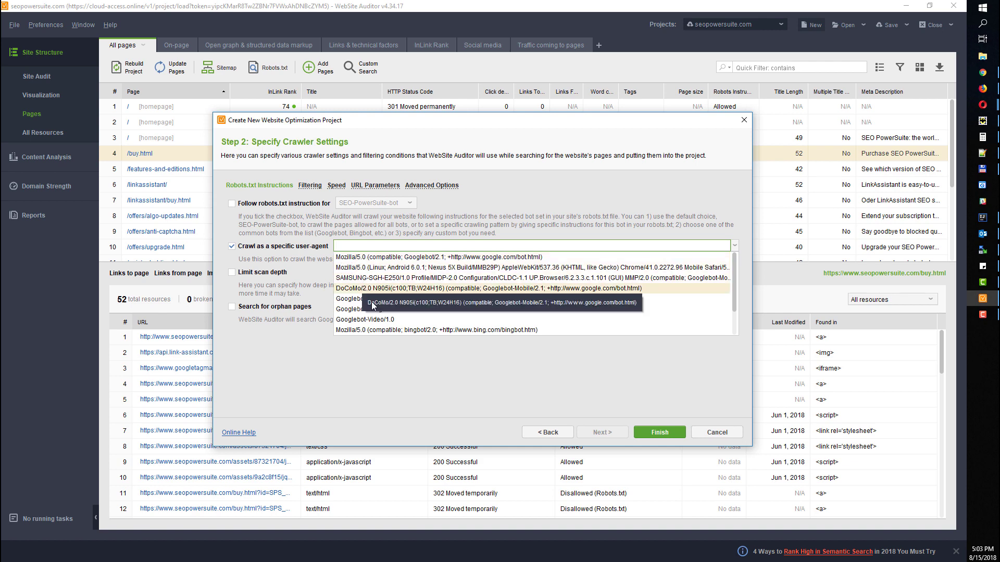
key("Escape")
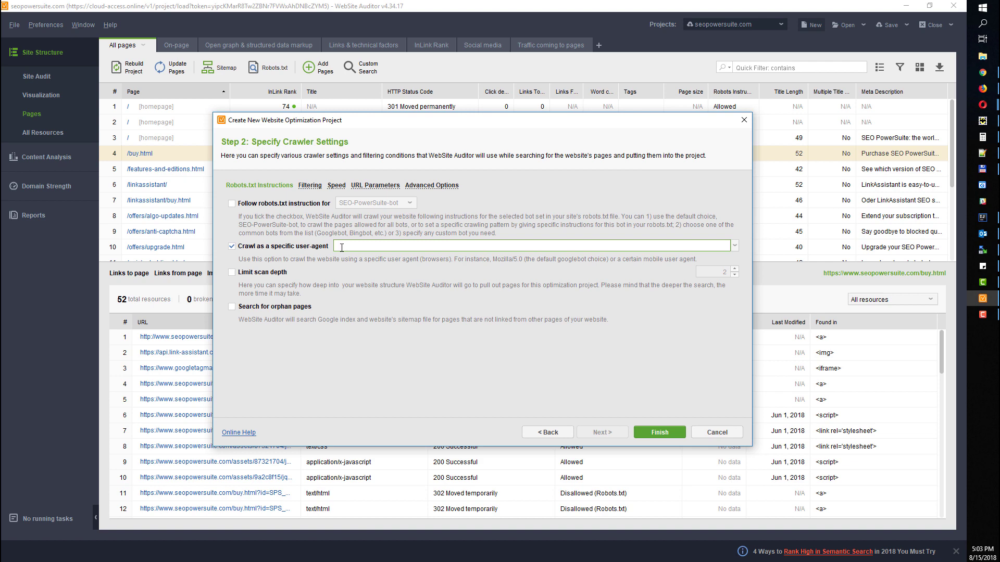
left_click(284, 248)
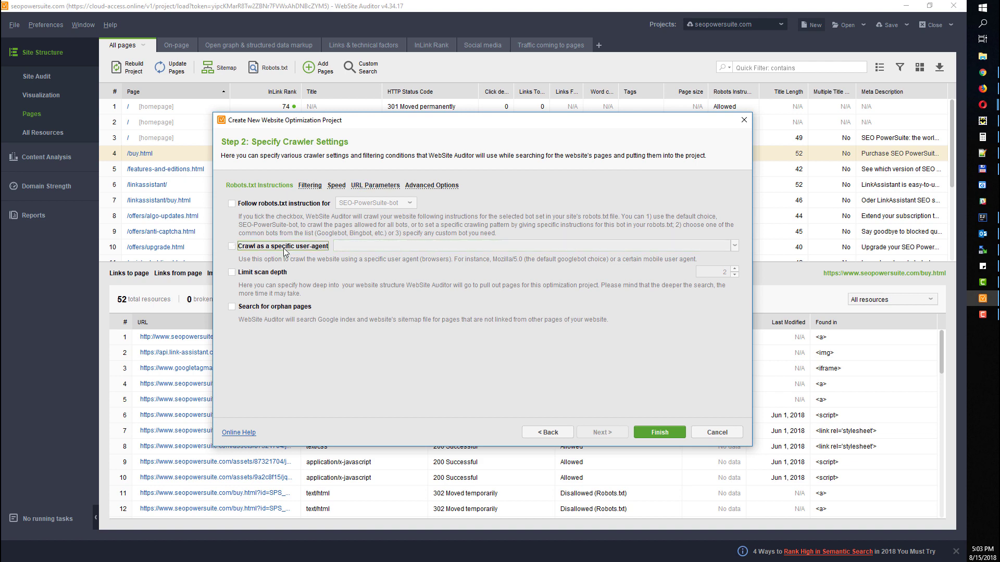
- Leave scan depth unlimited and enable orphan-page search across all sources
left_click(266, 275)
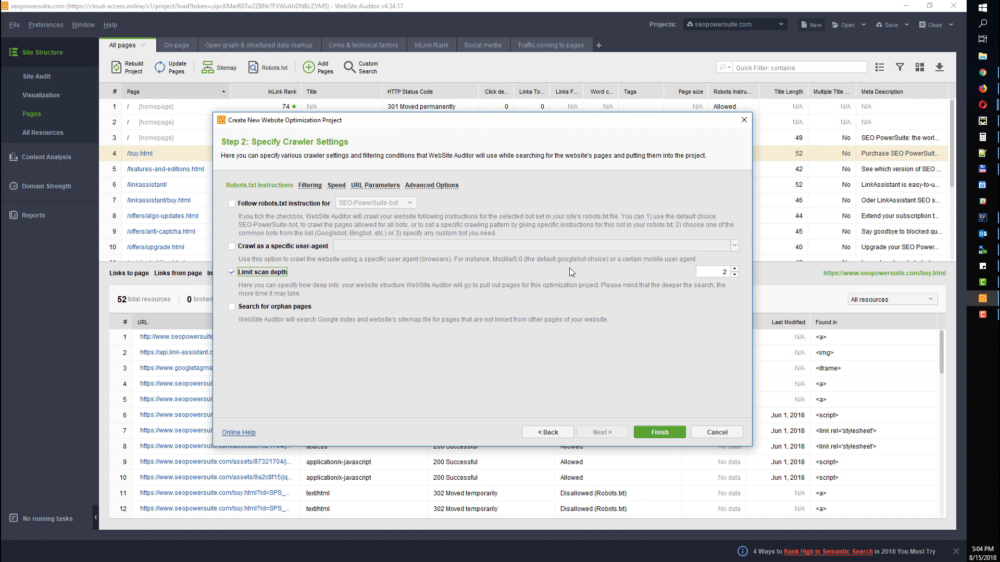
left_click(729, 272)
left_click(255, 273)
left_click(251, 308)
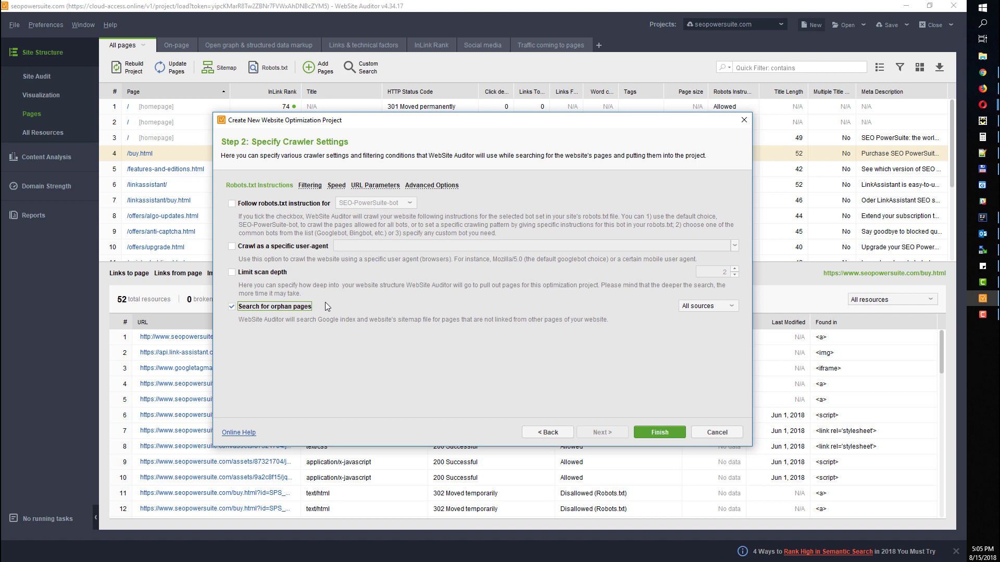
- Turn orphan-page search back off and show the crawl Filtering settings
left_click(293, 307)
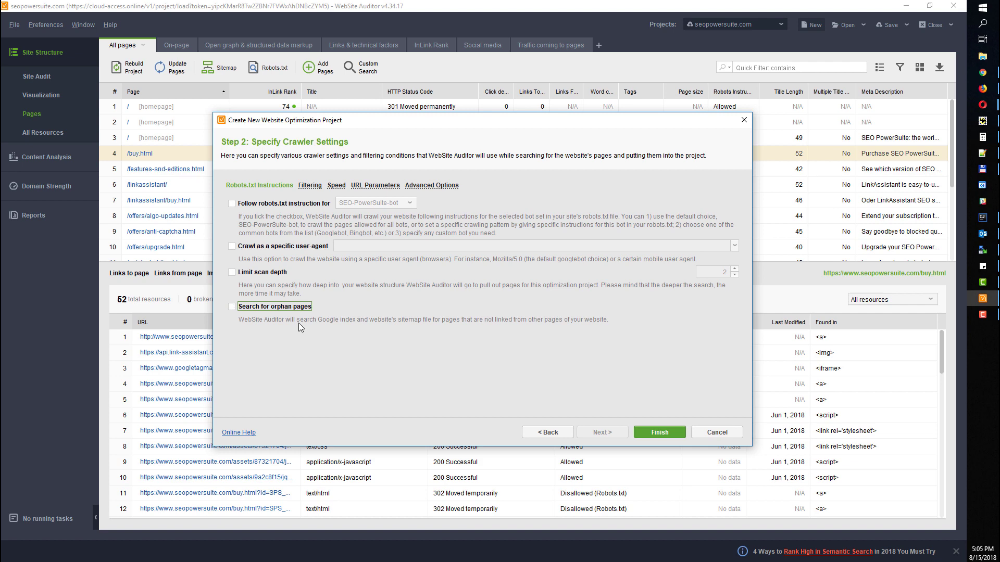
left_click(309, 186)
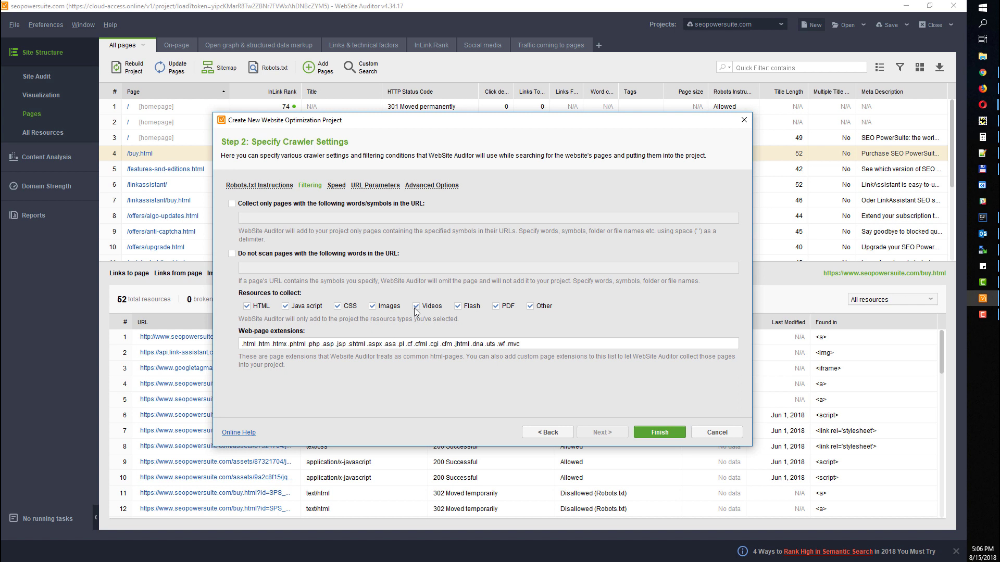
- Collect only HTML by excluding Java script, CSS, Images, Videos, Flash, PDF and Other resources
left_click(287, 308)
left_click(338, 307)
left_click(373, 307)
left_click(432, 307)
left_click(471, 307)
left_click(501, 307)
left_click(541, 307)
left_click(338, 185)
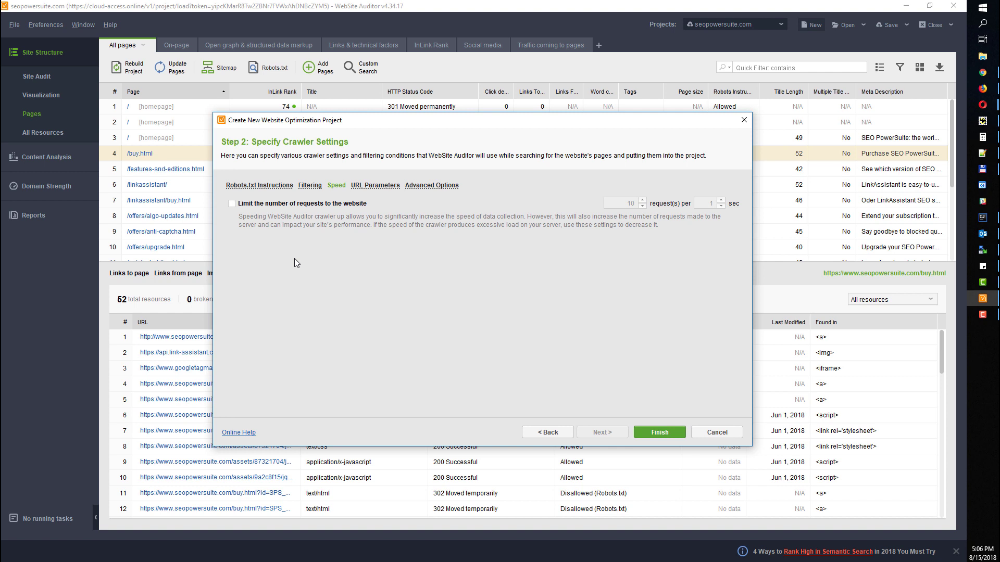
- Keep request limiting off and show the URL Parameters settings, where URL parameters are ignored
left_click(268, 204)
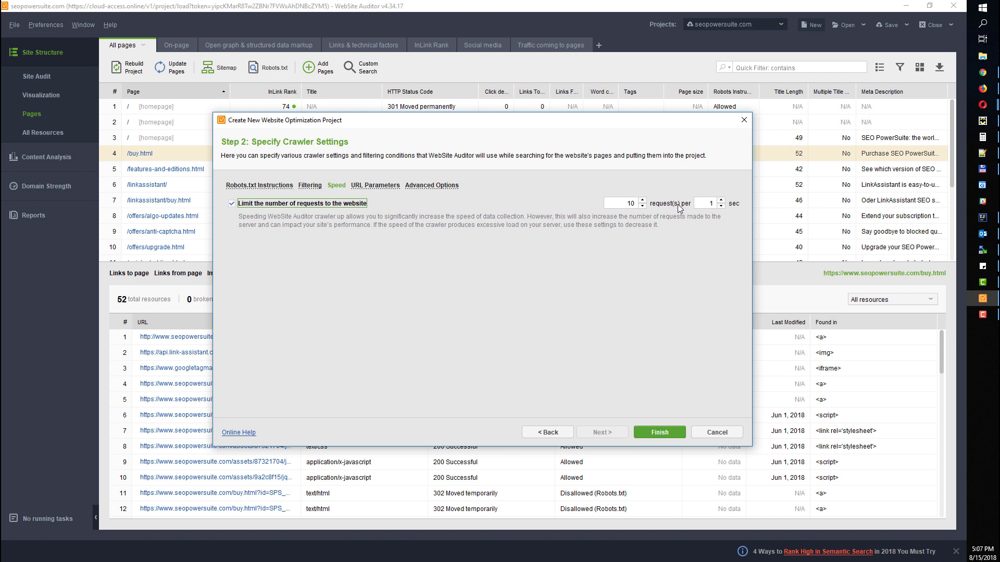
left_click(301, 205)
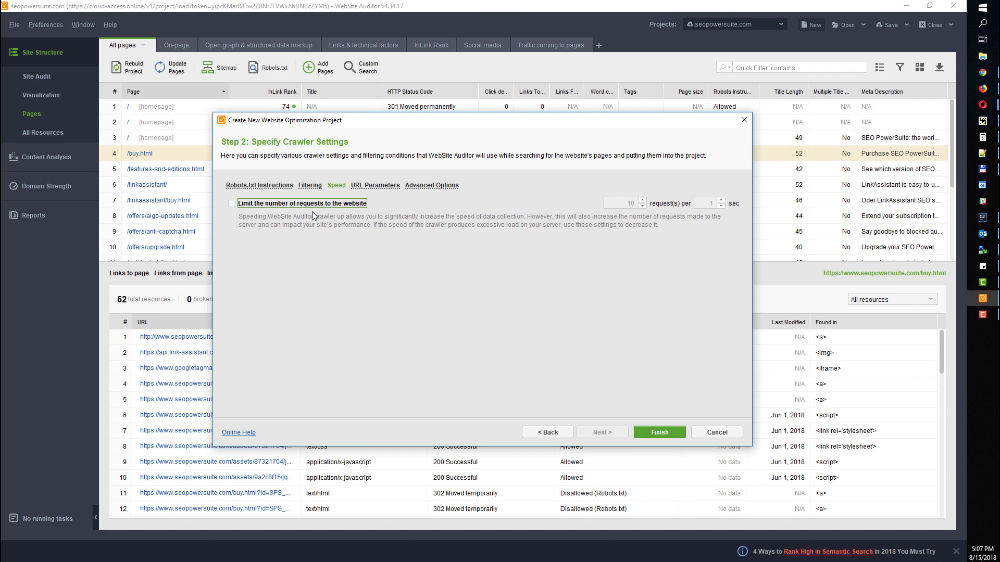
left_click(367, 186)
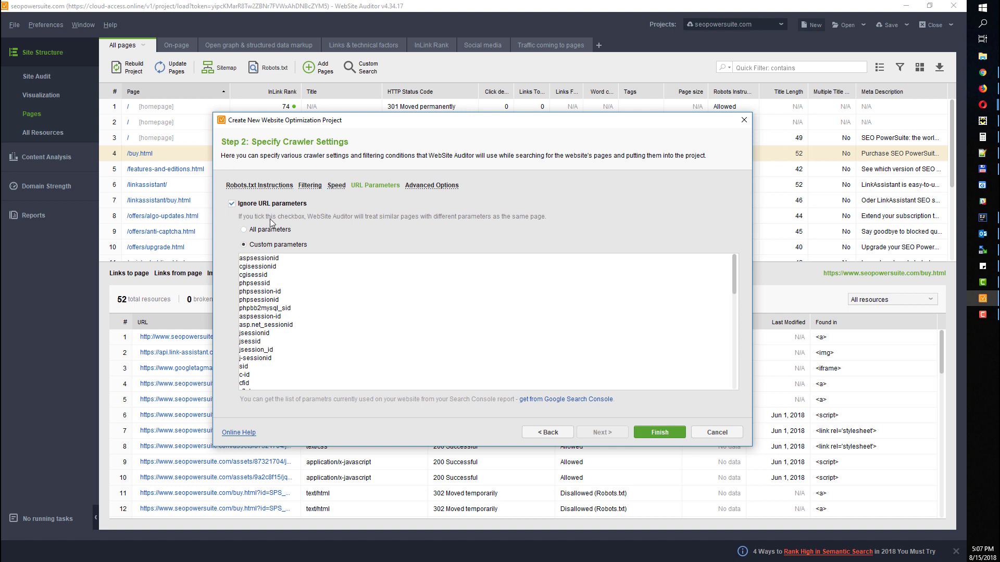
left_click(244, 230)
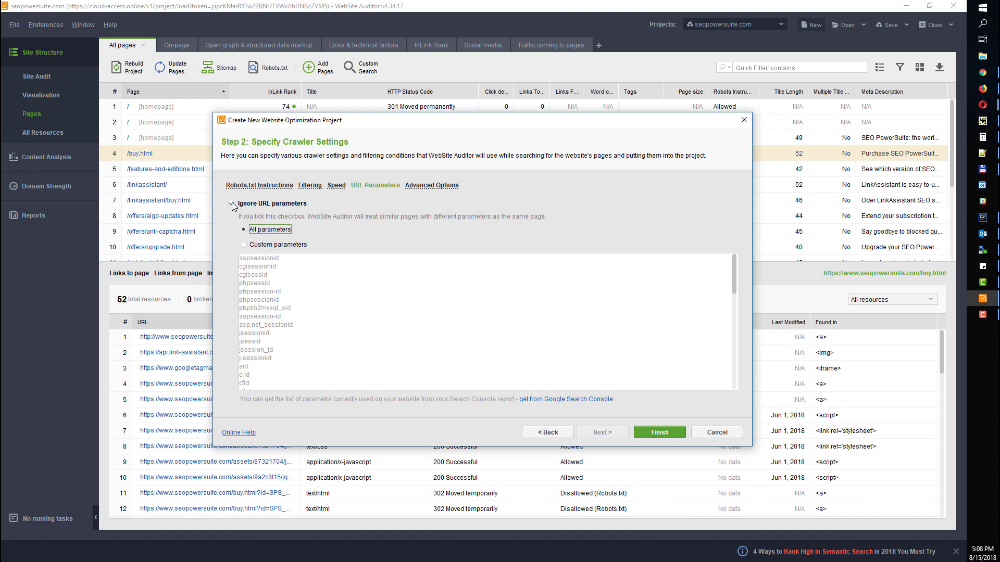
left_click(232, 204)
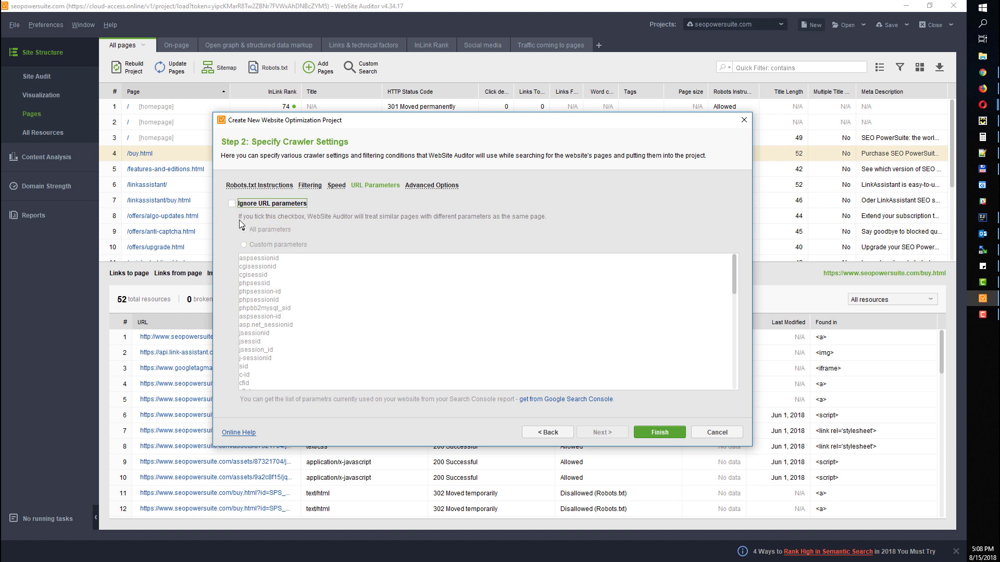
left_click(231, 204)
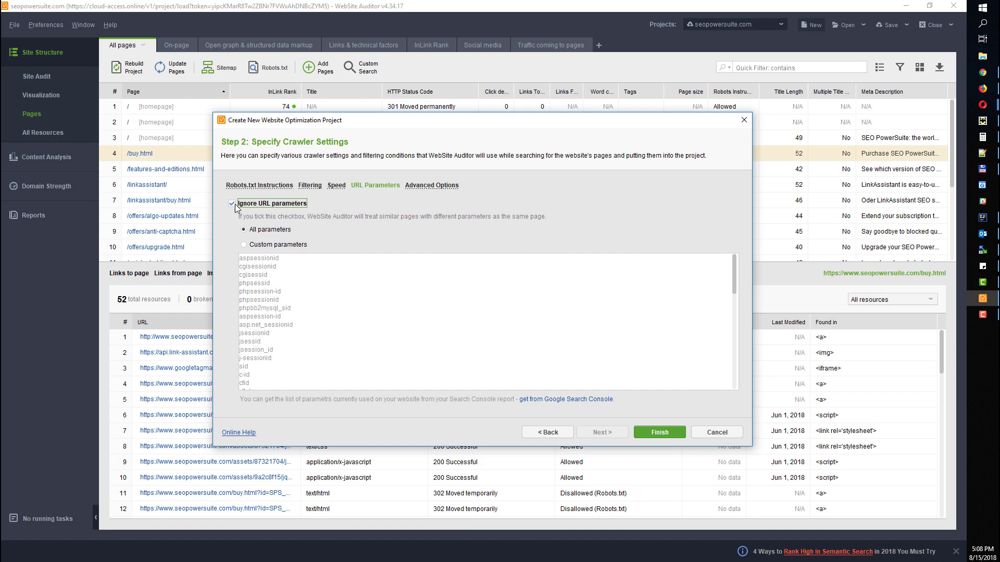
left_click(253, 246)
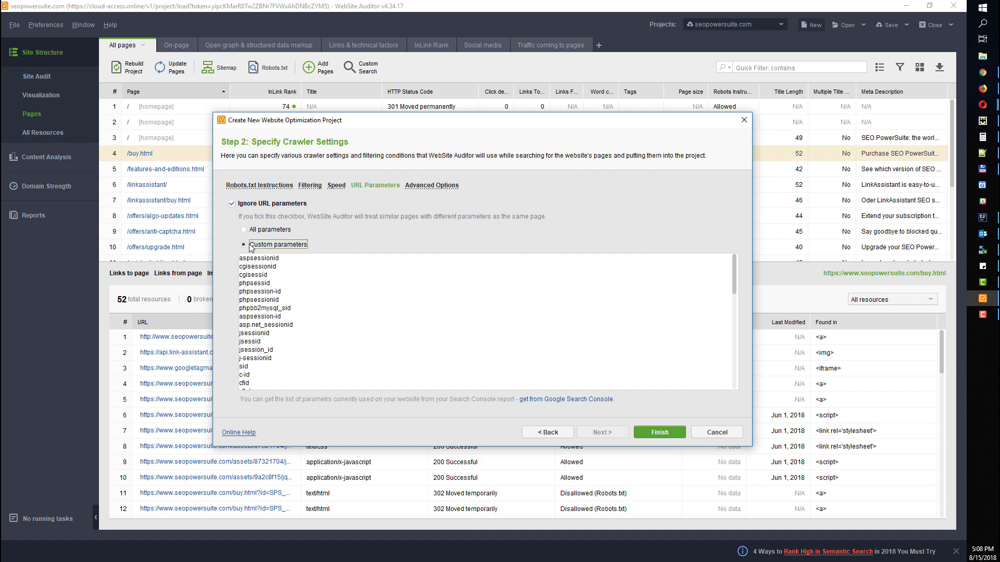
- In Advanced Options, leave subdomains and JavaScript off and stop crawling password-protected sites
left_click(433, 187)
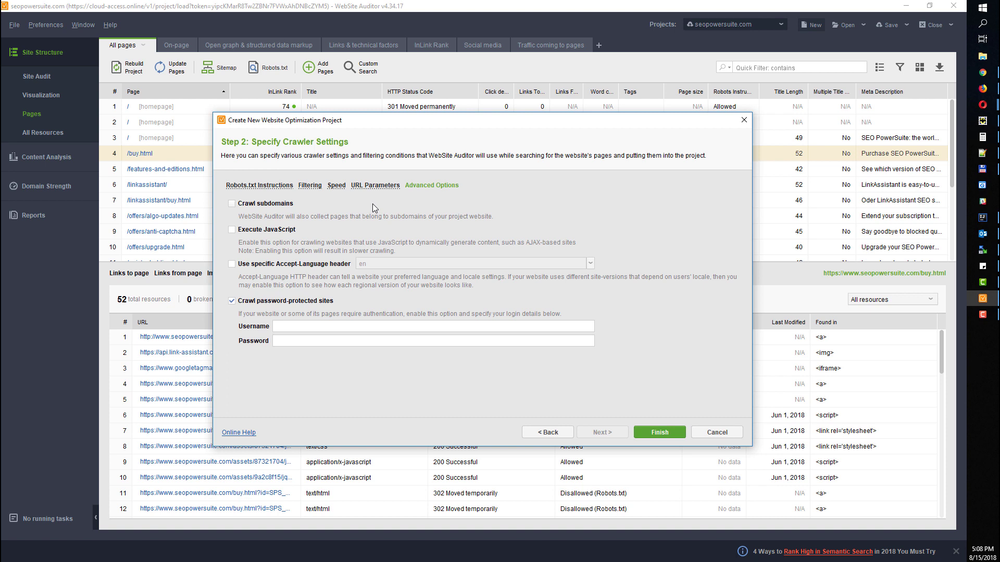
left_click(251, 205)
left_click(254, 231)
left_click(287, 327)
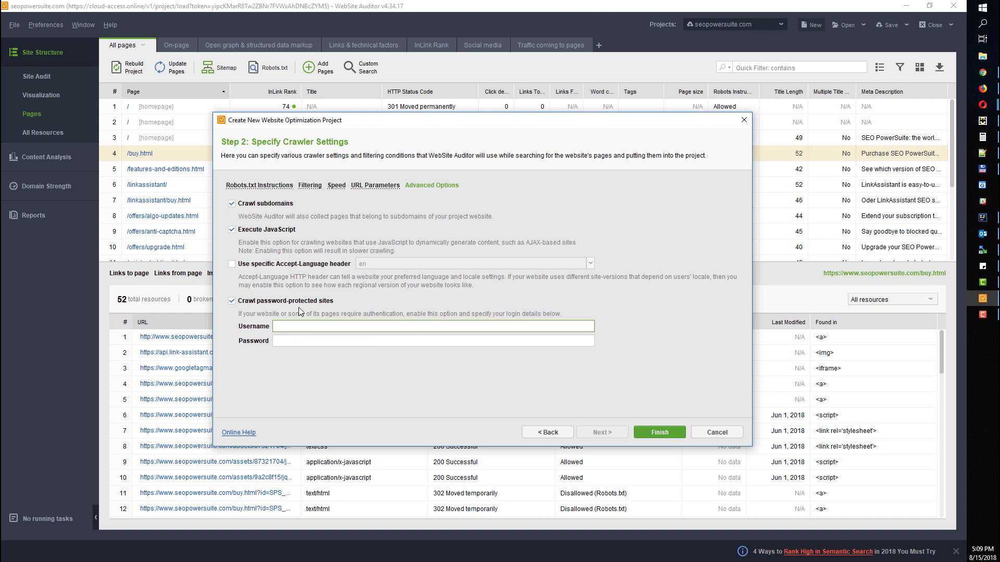
left_click(246, 231)
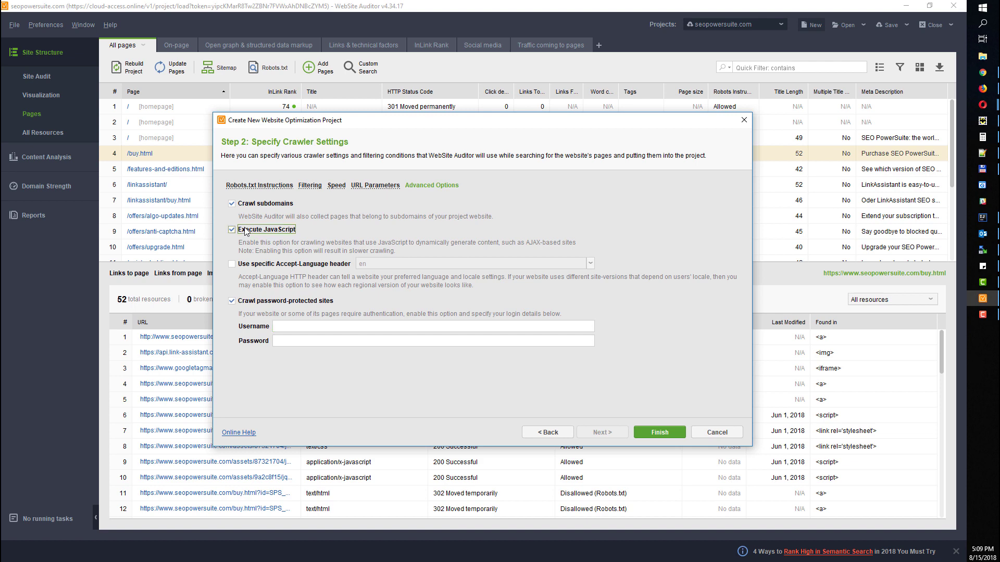
left_click(245, 204)
left_click(292, 302)
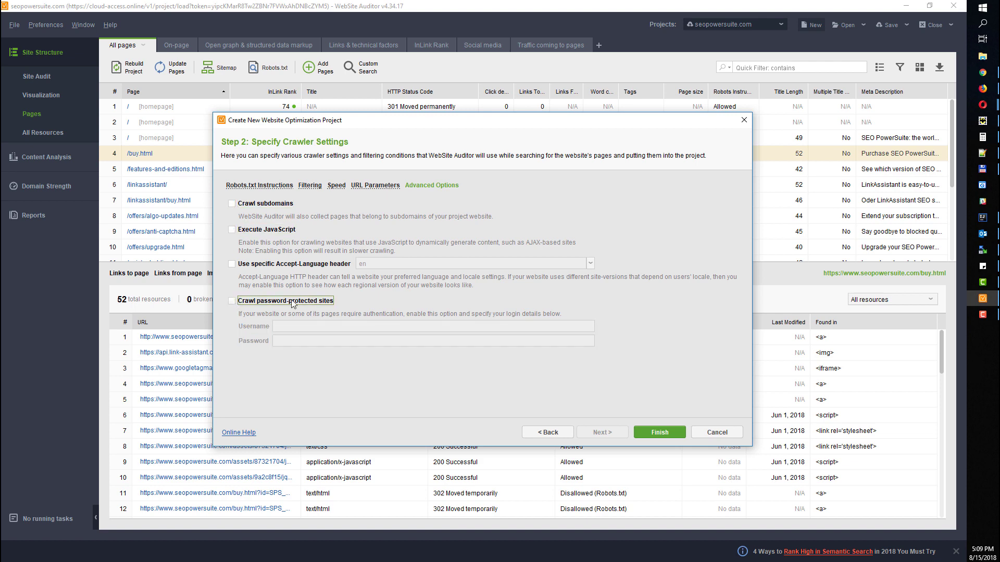
left_click(372, 188)
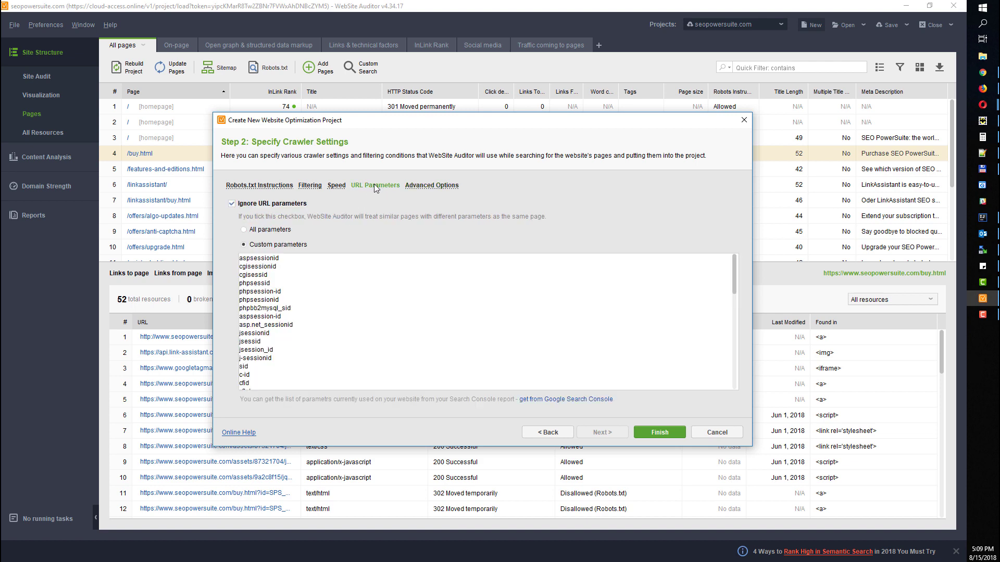
- Cancel the Create New Website Optimization Project wizard without creating a project
left_click(336, 189)
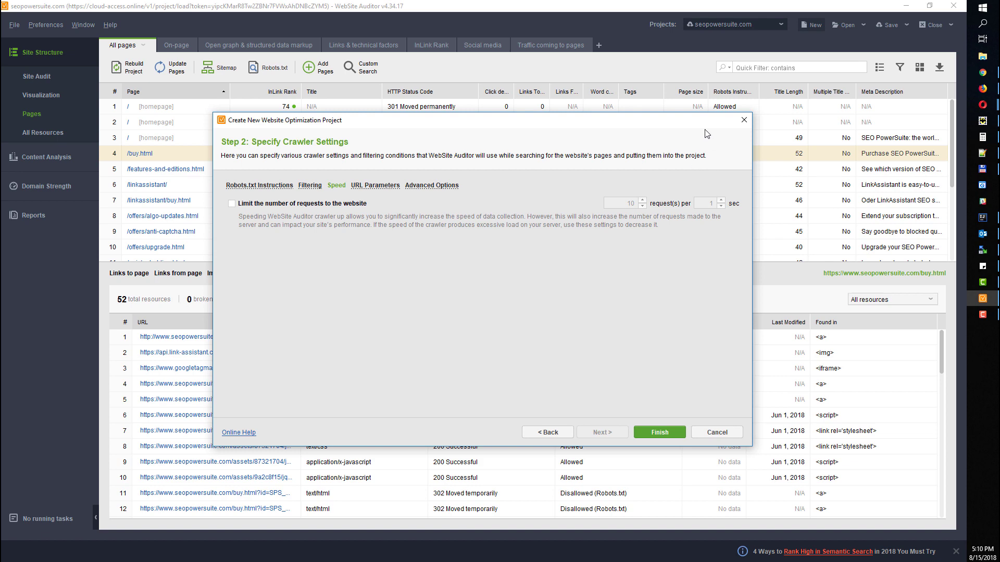
left_click(743, 120)
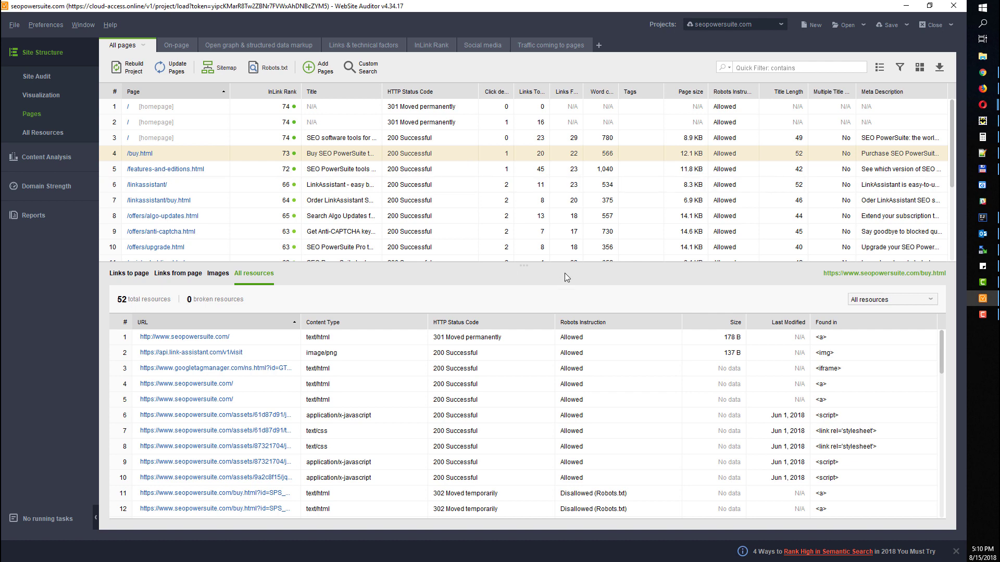
- Widen the Page and HTTP Status Code columns and place Title and Robots Instructions after Page
left_click_drag(544, 266, 489, 312)
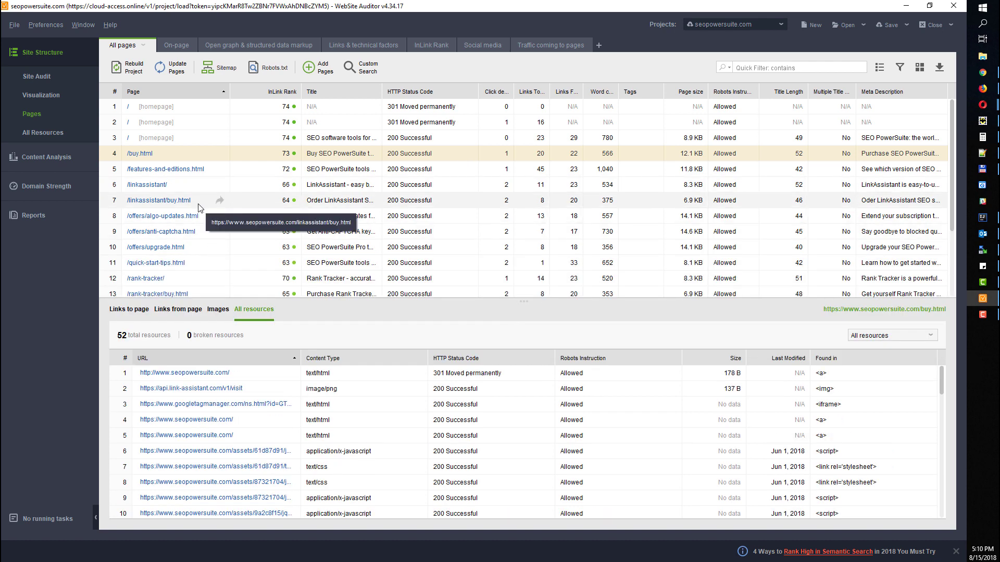
left_click_drag(229, 93, 256, 96)
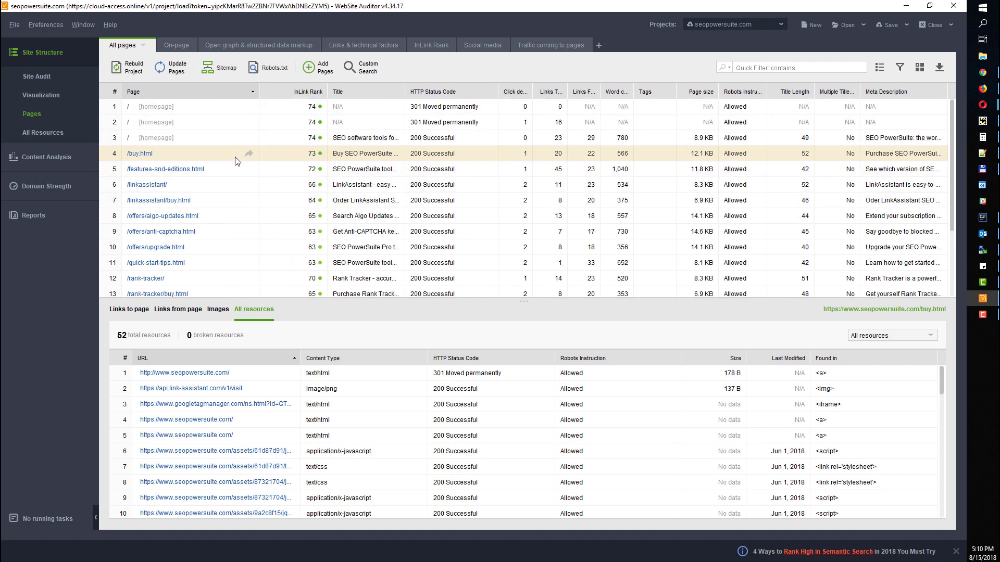
scroll(237, 159, "down", 2)
scroll(211, 244, "up", 2)
left_click_drag(498, 90, 509, 90)
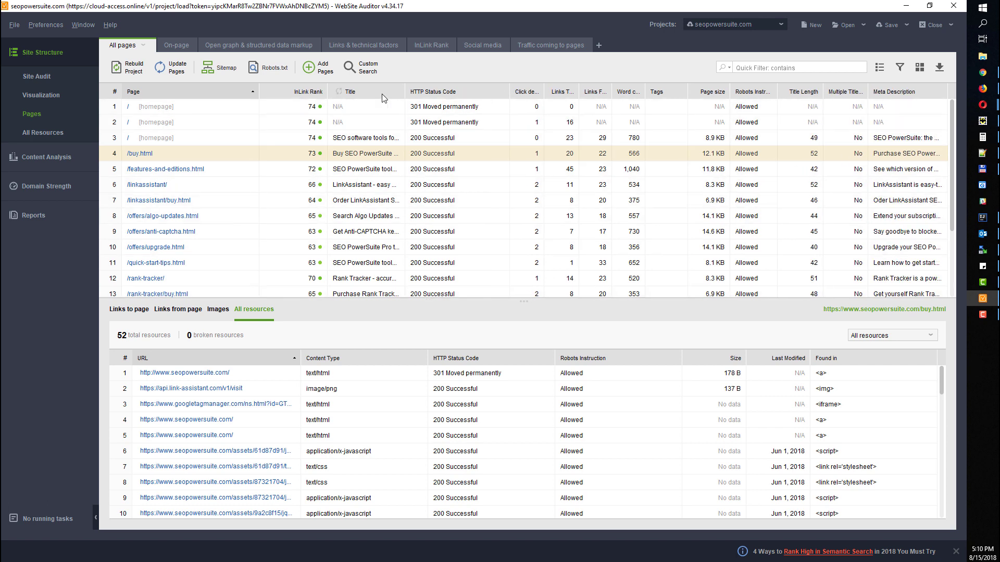
left_click_drag(382, 94, 271, 93)
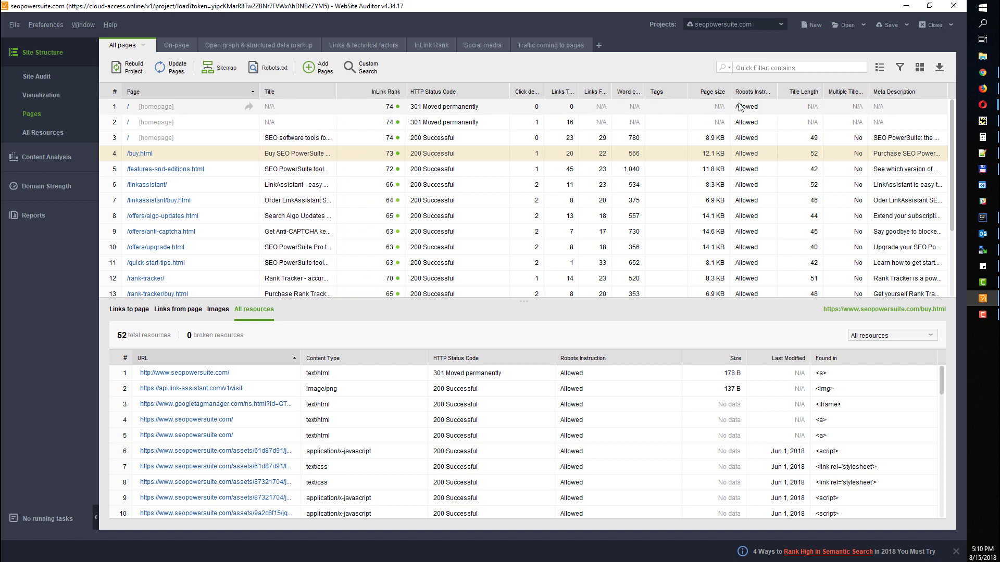
left_click_drag(756, 92, 414, 92)
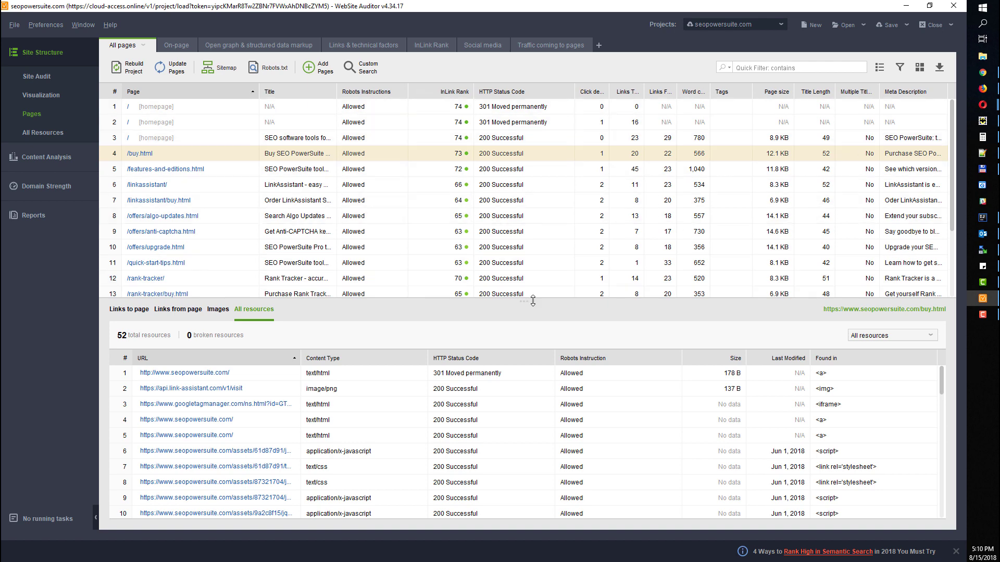
- Show more table rows and view resources for /linkassistant/buy.html and /offers/anti-captcha.html
left_click_drag(531, 301, 531, 327)
left_click(190, 200)
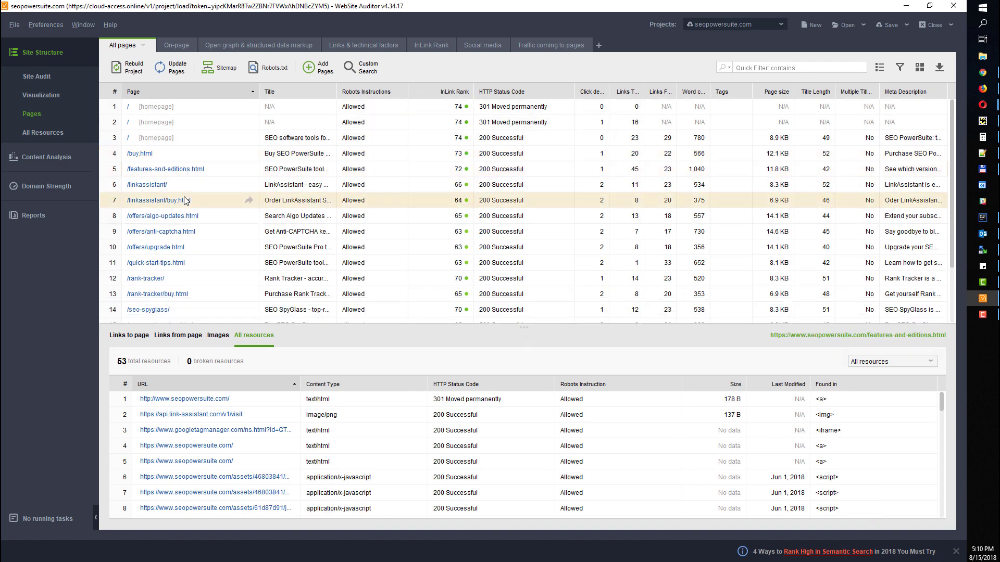
left_click(189, 232)
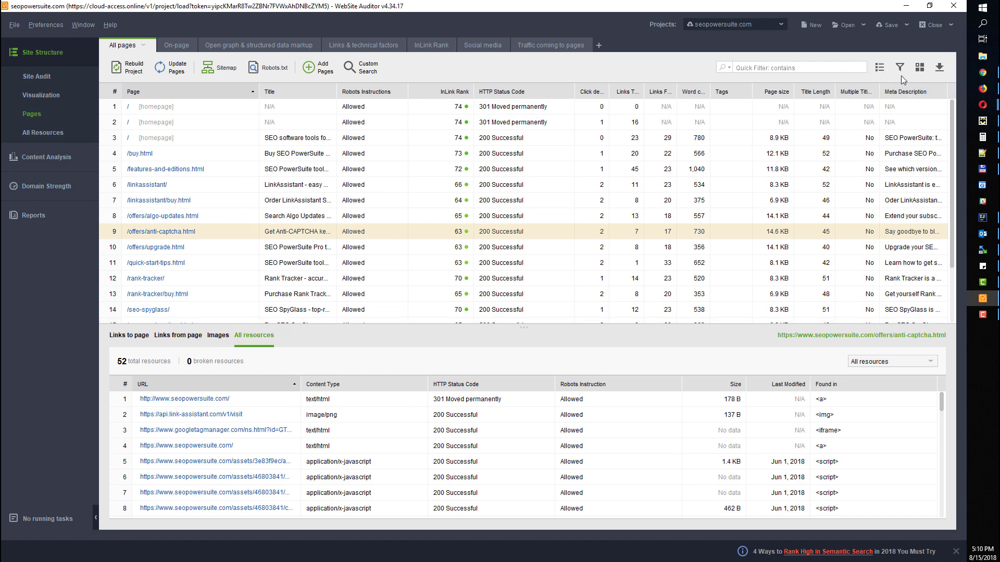
- Add External links, Internal Links and Nofollow links columns to All pages, making 17 columns
left_click(919, 70)
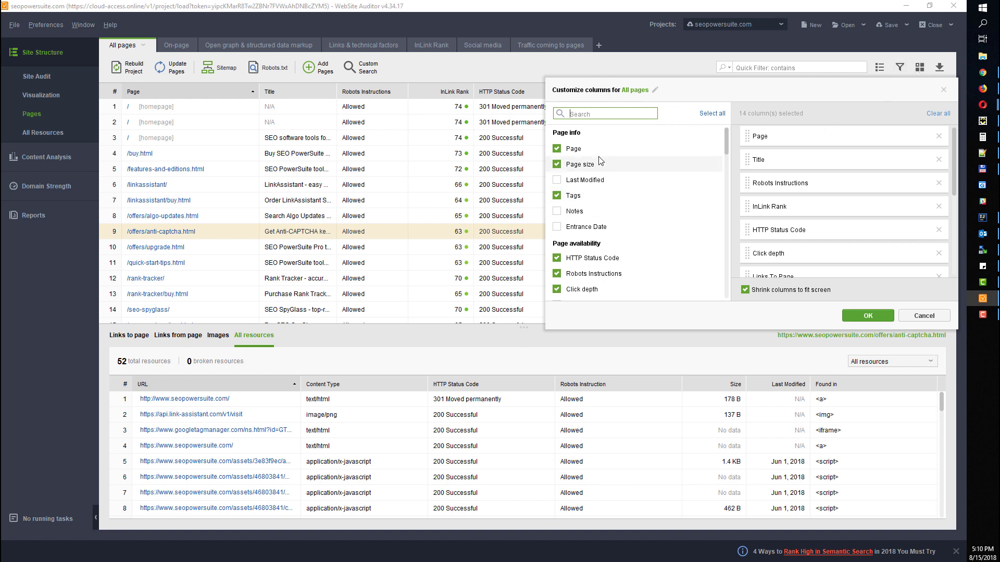
scroll(592, 203, "down", 1)
scroll(592, 203, "down", 6)
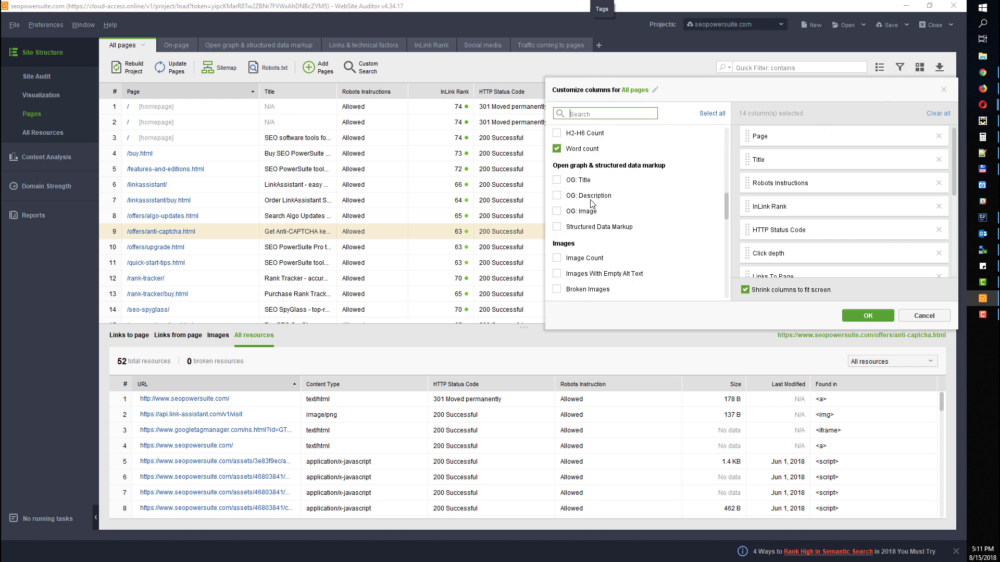
scroll(592, 203, "down", 5)
left_click(556, 226)
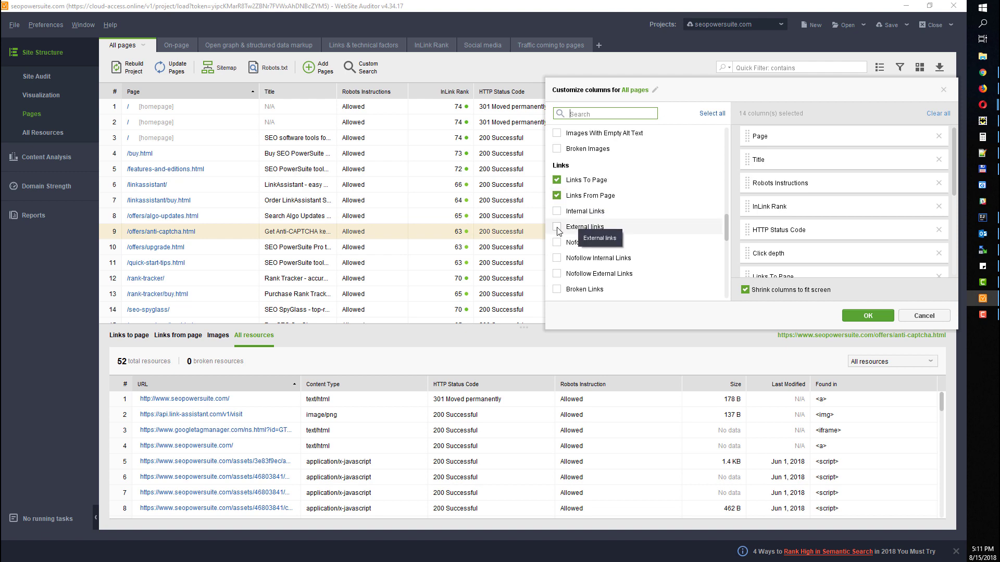
left_click(557, 212)
left_click(556, 242)
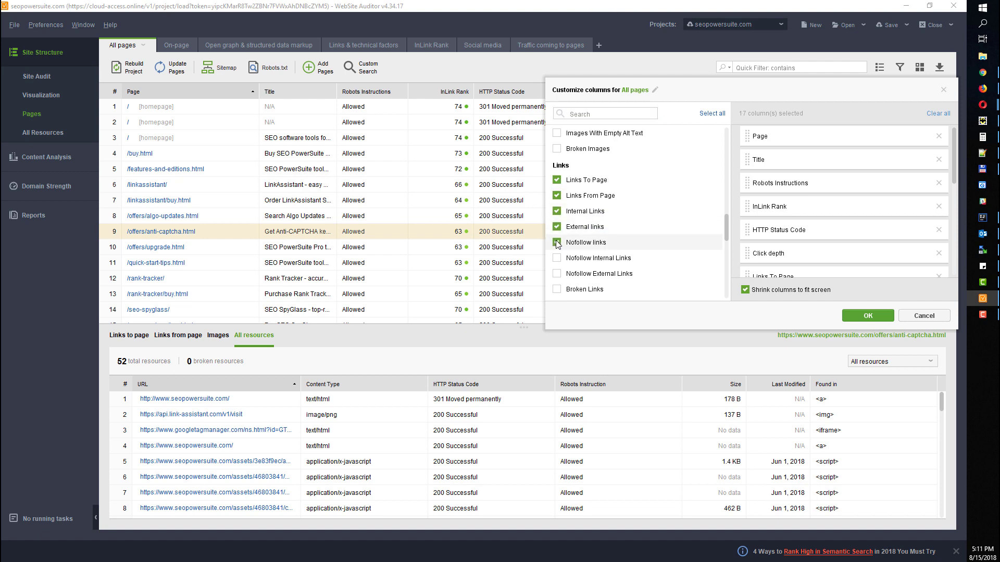
left_click(863, 310)
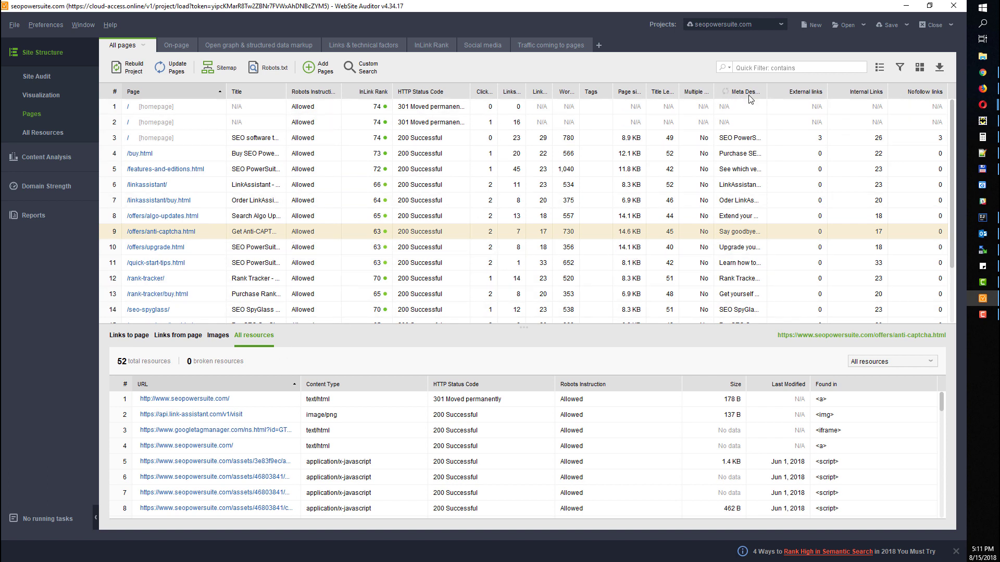
- Place Meta Description right after Page and list the pages linking to /linkassistant/
left_click_drag(749, 97, 249, 112)
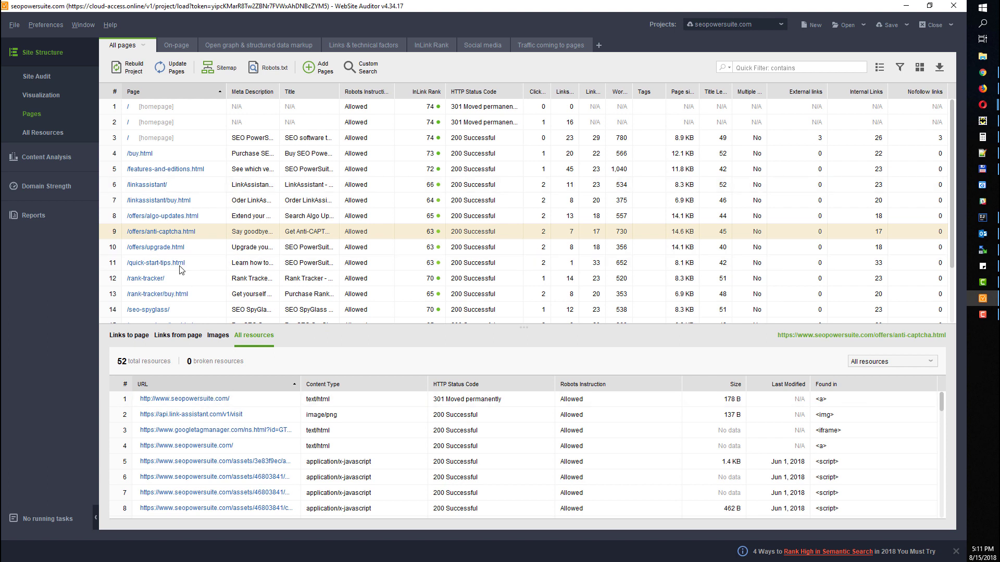
left_click(170, 218)
left_click(166, 201)
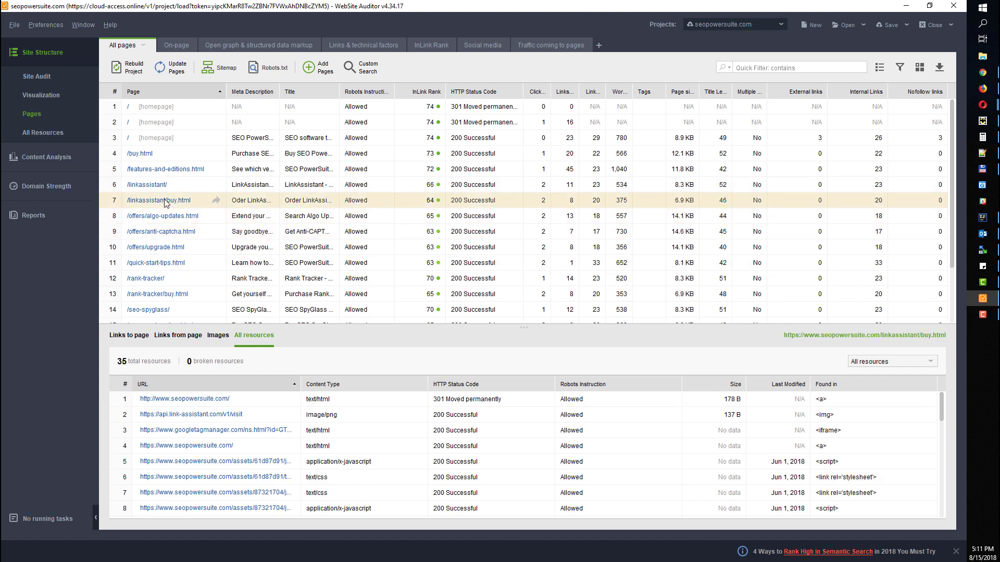
left_click(162, 189)
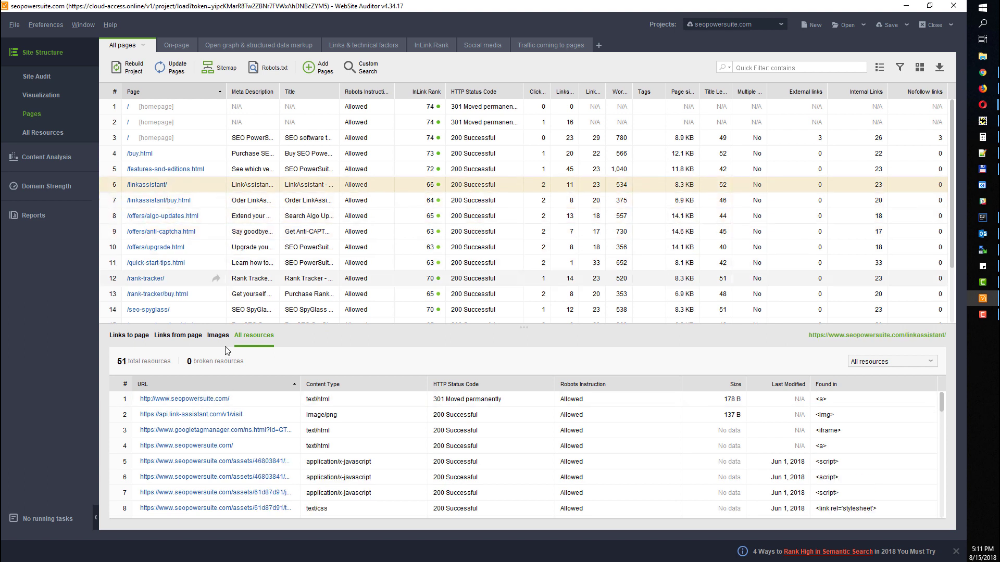
left_click(139, 336)
- Enlarge the bottom links panel and list the 23 dofollow links from /linkassistant/
left_click_drag(541, 327, 536, 281)
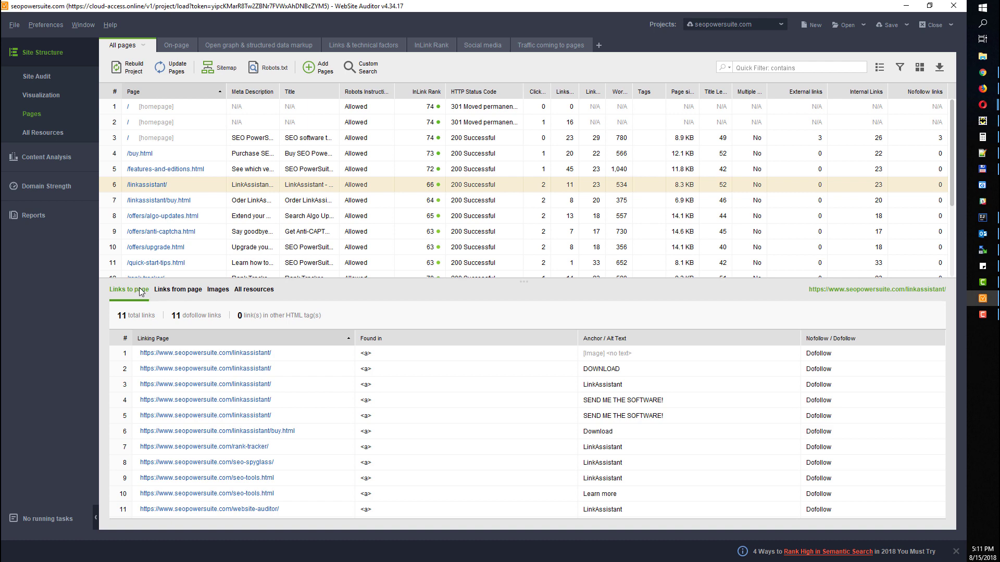
left_click(183, 292)
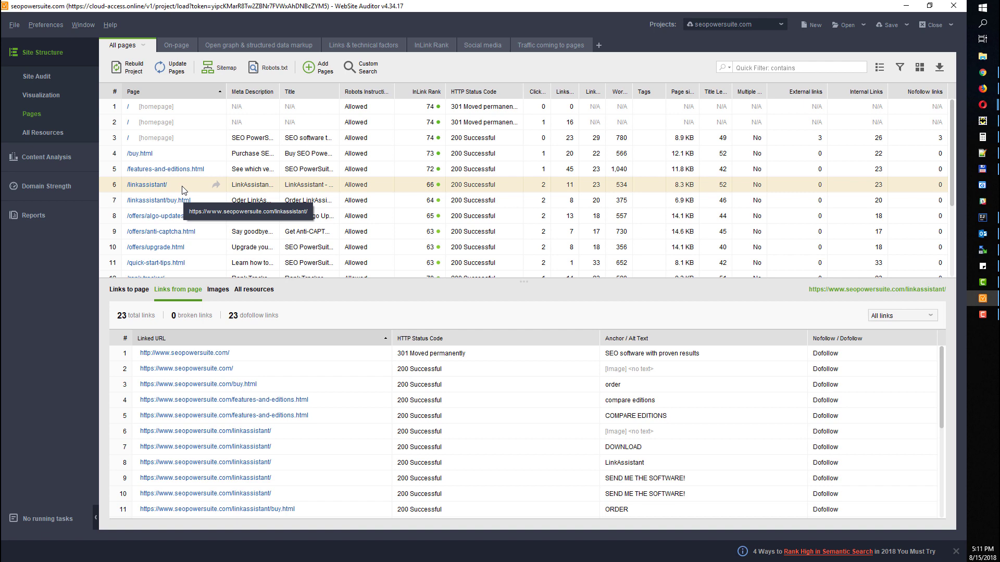
- Sort then unsort by HTTP Status Code, and list the 45 pages linking to /features-and-editions.html
left_click(487, 92)
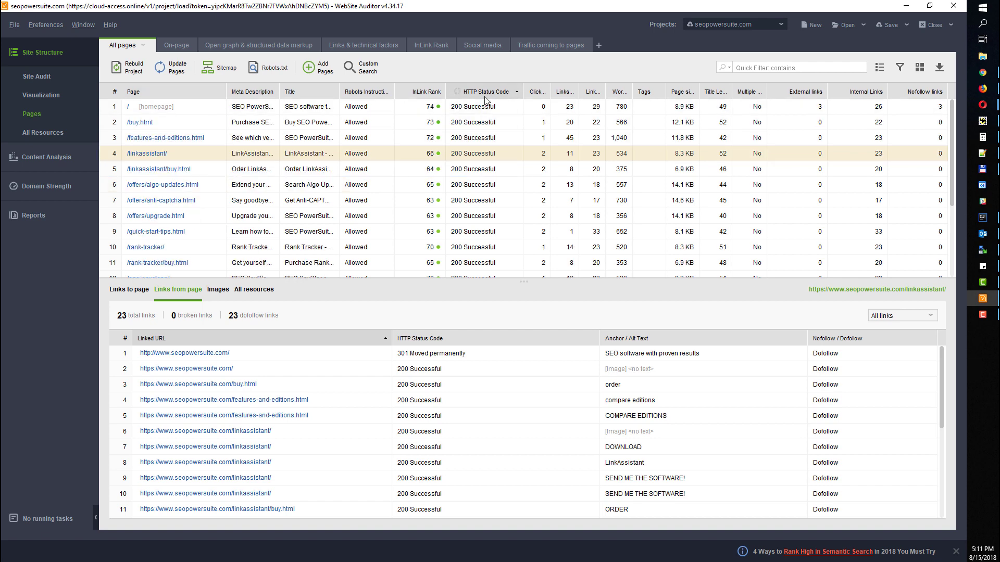
left_click(485, 92)
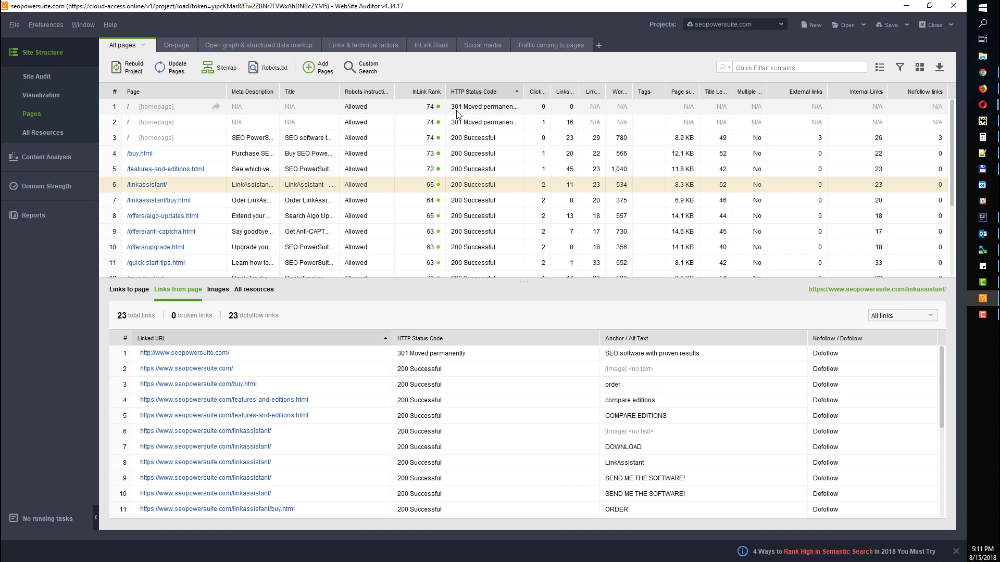
left_click(508, 91)
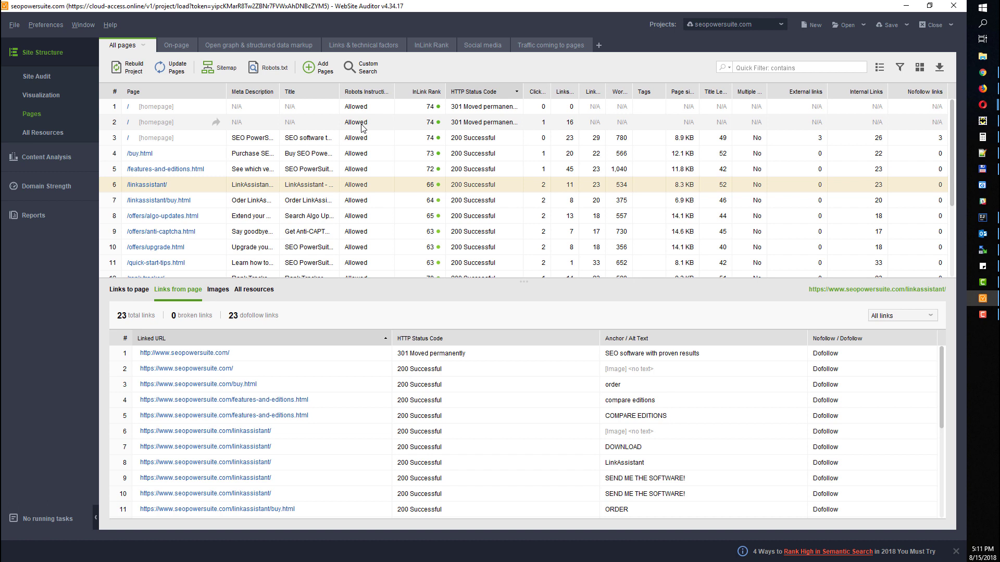
left_click(170, 170)
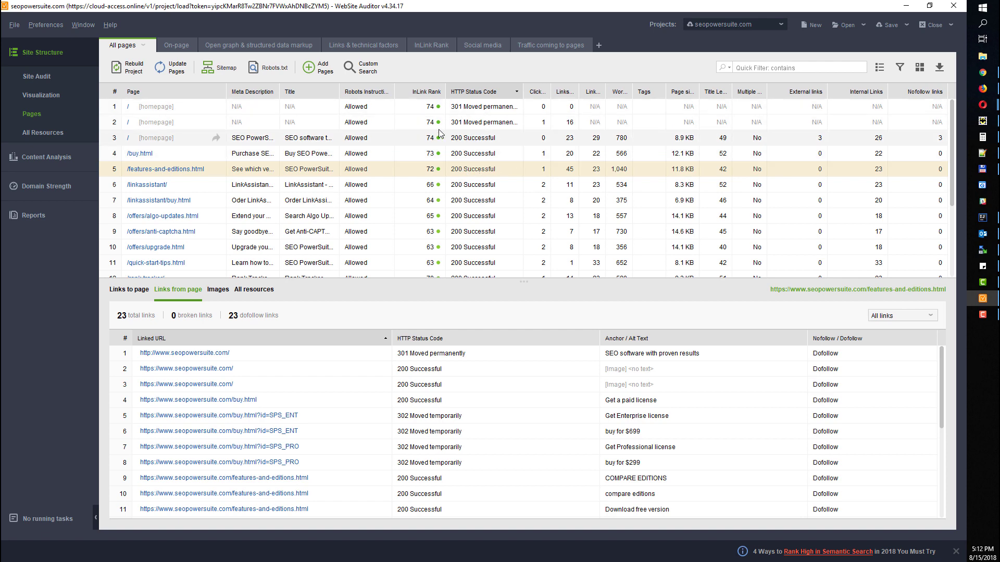
left_click(133, 290)
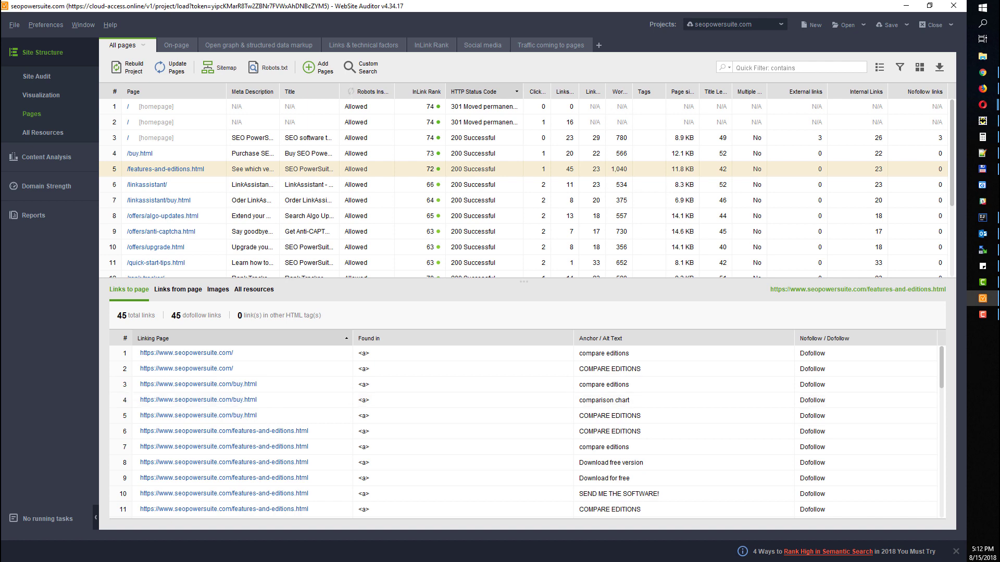
- Cancel the Rebuild Project wizard and drag the splitter down to heighten the pages table
left_click(134, 71)
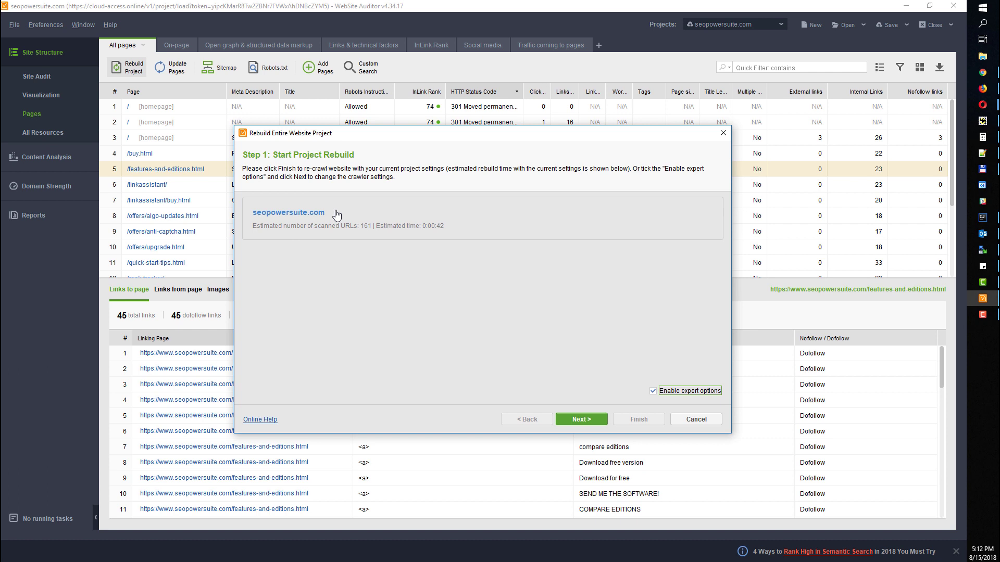
left_click(723, 134)
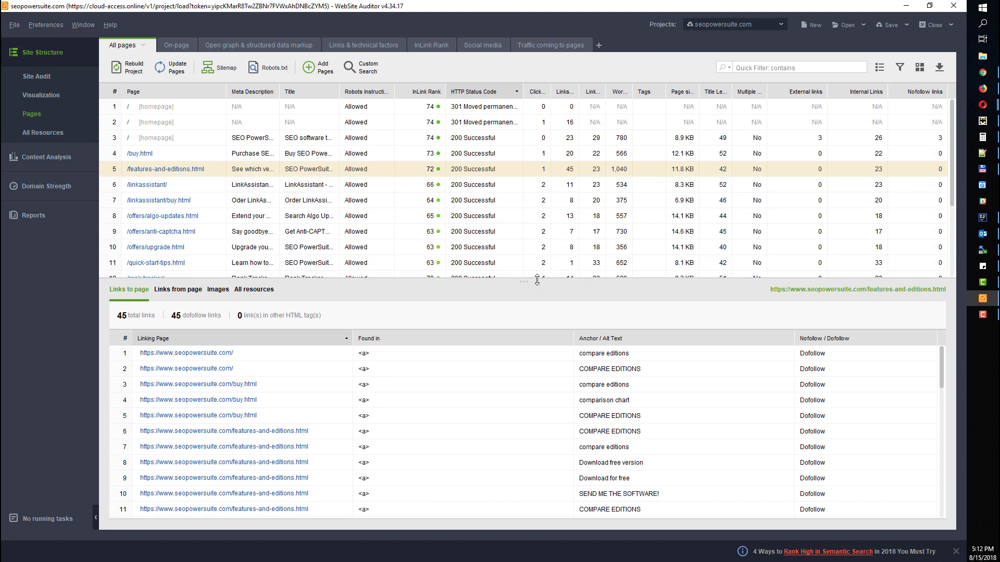
left_click_drag(527, 282, 527, 308)
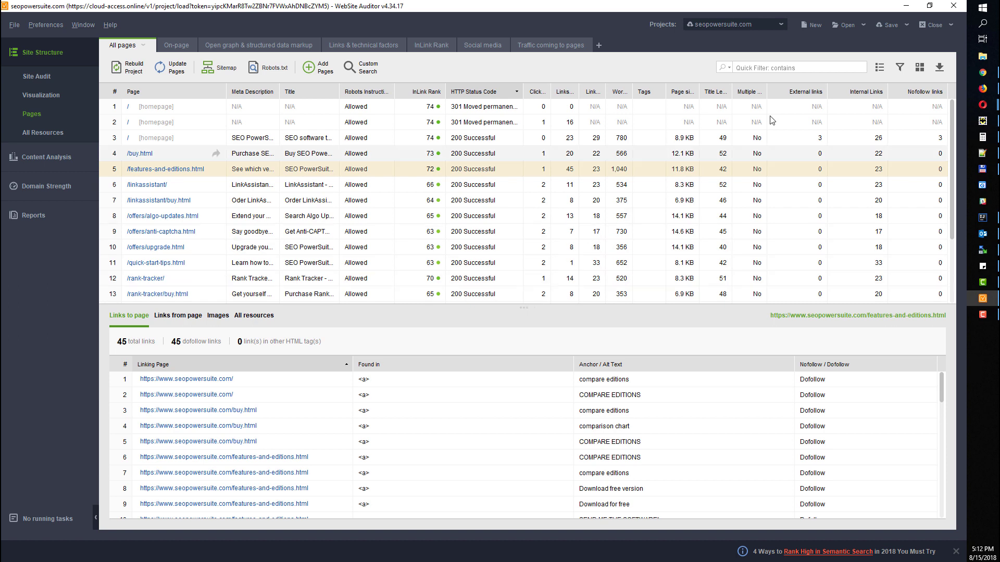
- Add a filter condition for All pages using the Broken Links field
left_click(898, 67)
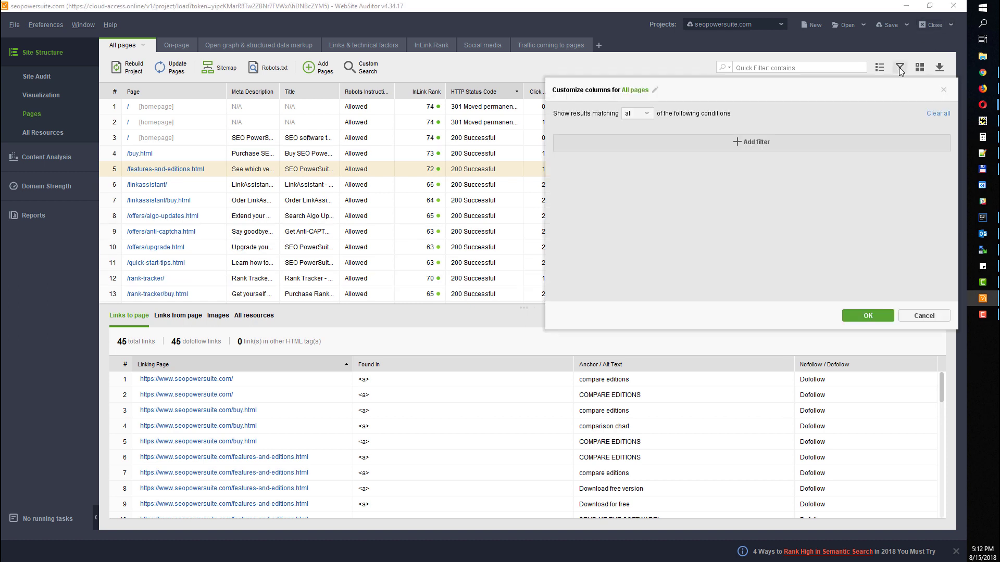
left_click(750, 143)
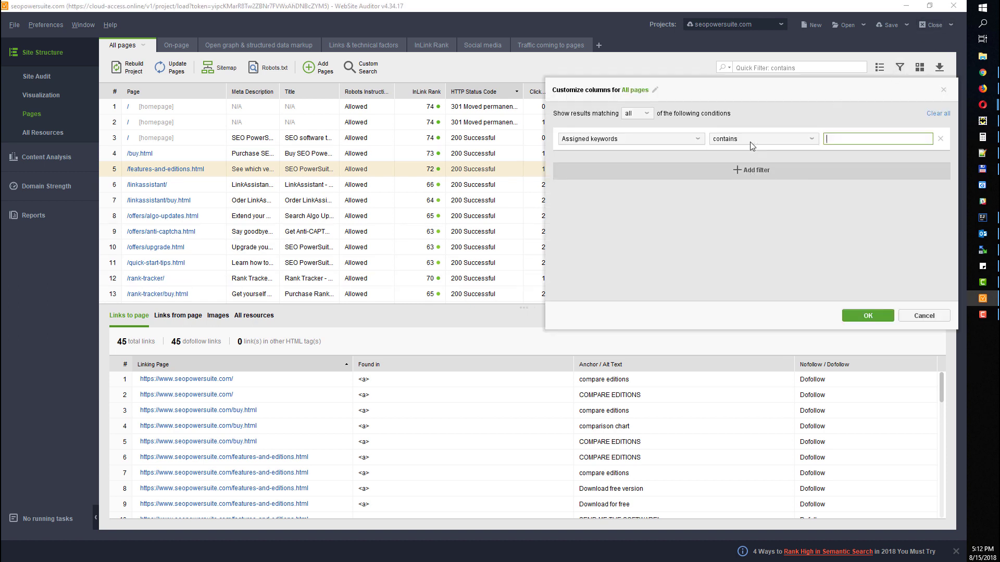
left_click(672, 141)
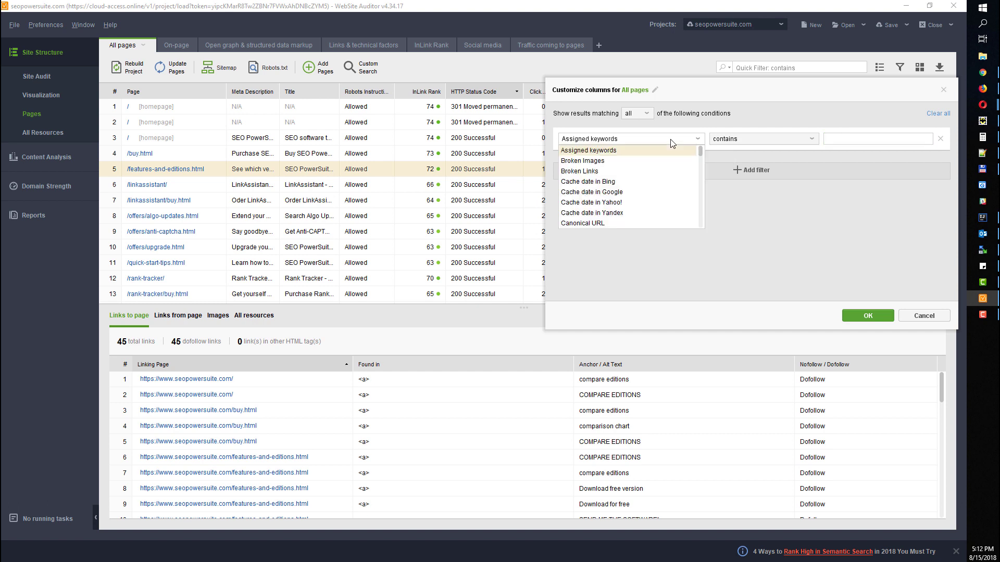
left_click(633, 174)
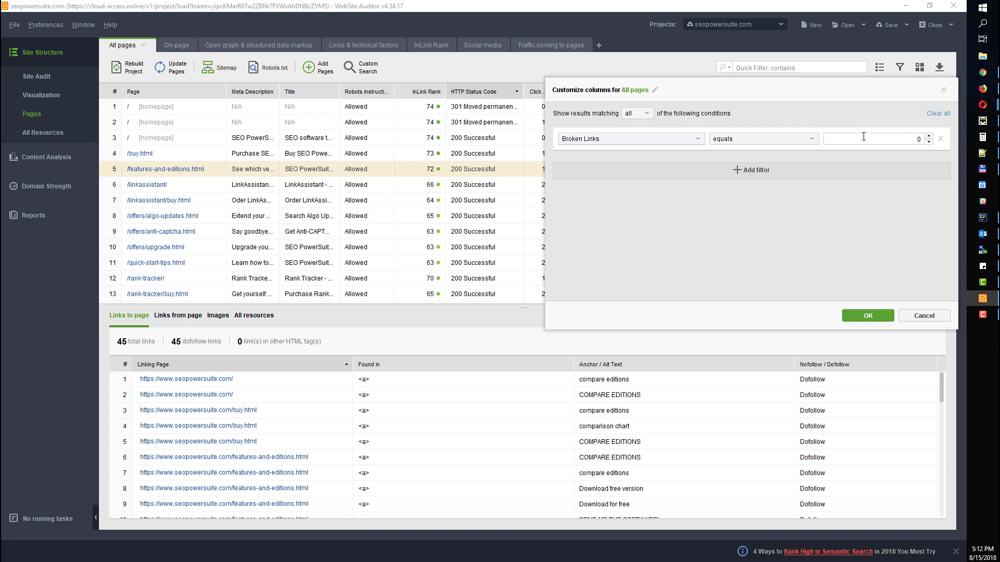
- Browse the other filter fields, keep Broken Links, and close the dialog without applying it
left_click(658, 142)
scroll(625, 192, "down", 3)
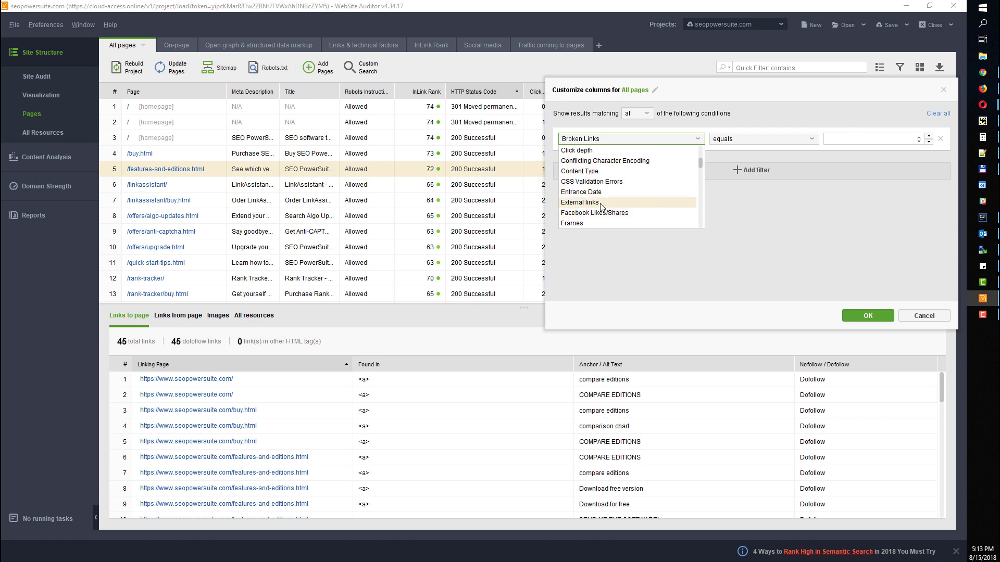
scroll(602, 203, "down", 4)
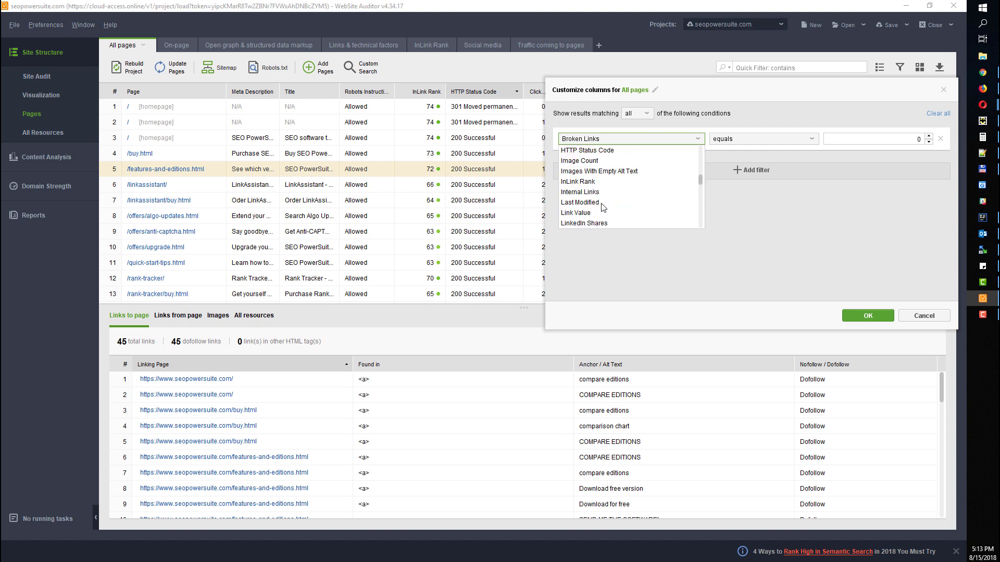
scroll(602, 206, "up", 5)
scroll(602, 214, "up", 2)
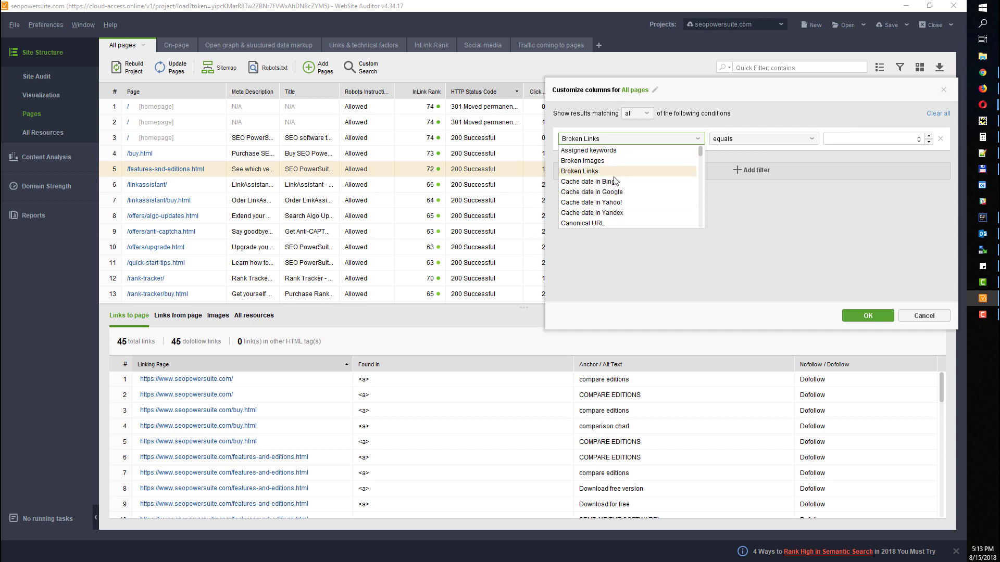
scroll(616, 172, "down", 6)
scroll(615, 181, "down", 7)
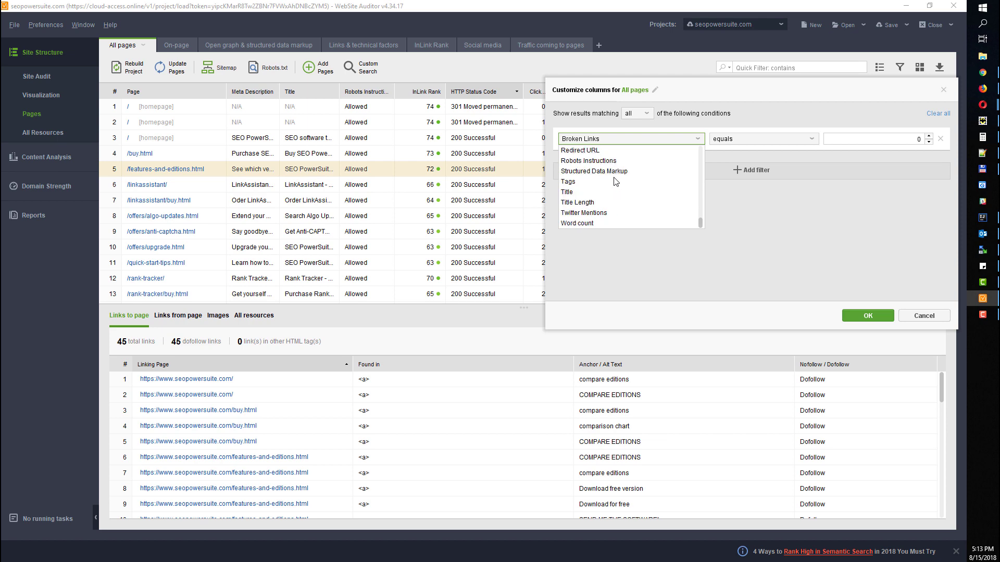
left_click(738, 227)
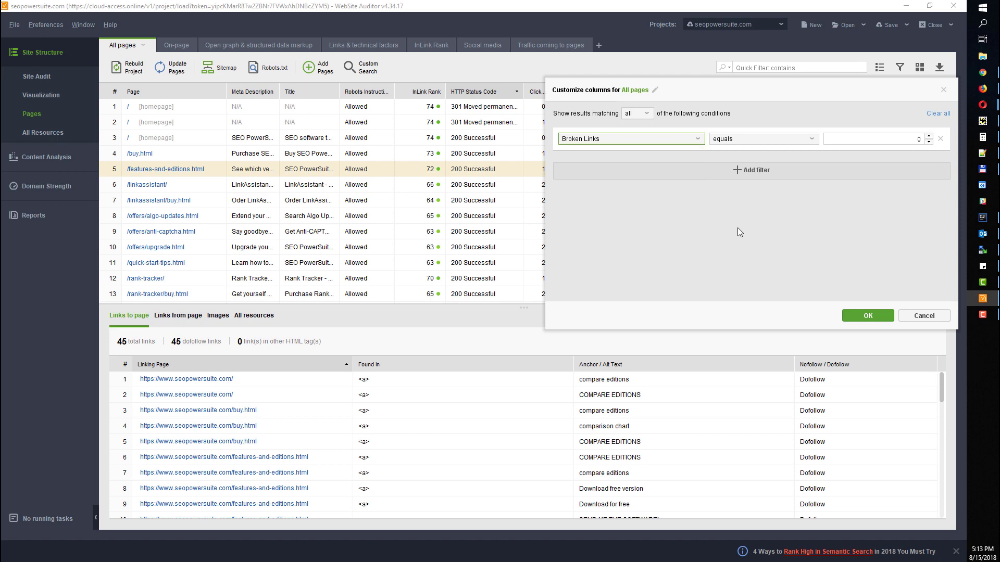
left_click(943, 90)
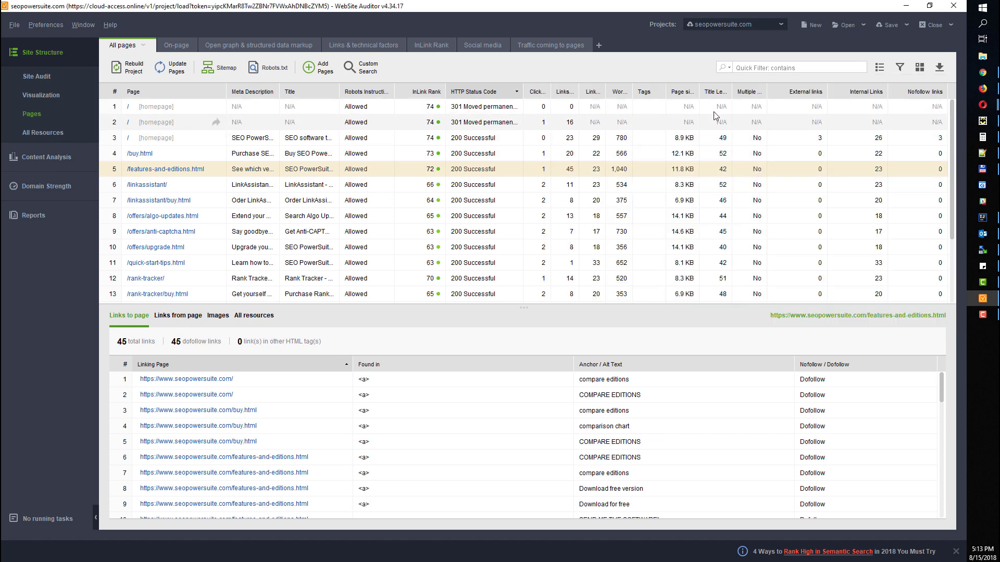
- Quick-filter the pages table by 'buy' to show five buy.html pages, then widen the Page column
left_click(749, 68)
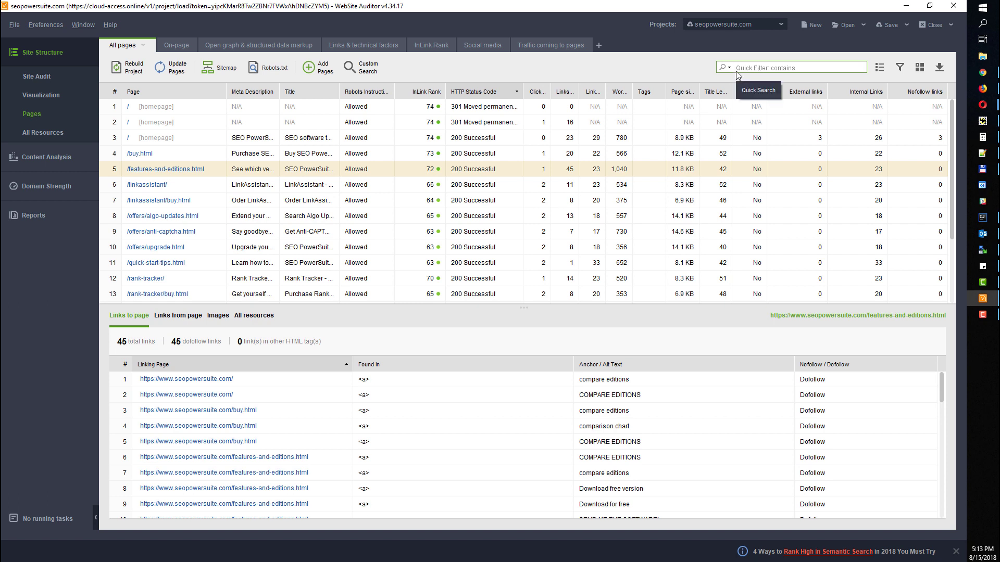
type("buy")
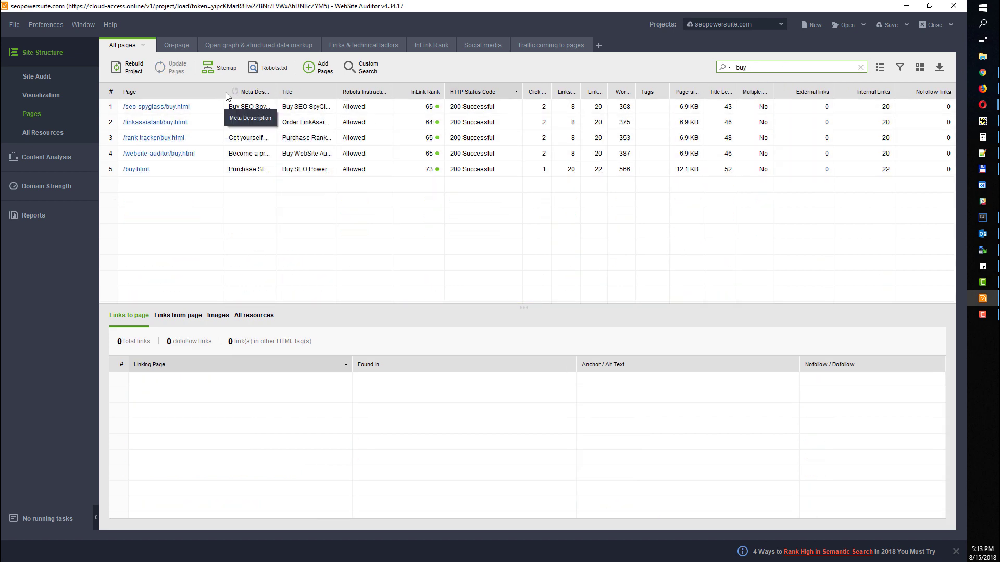
left_click_drag(223, 92, 264, 91)
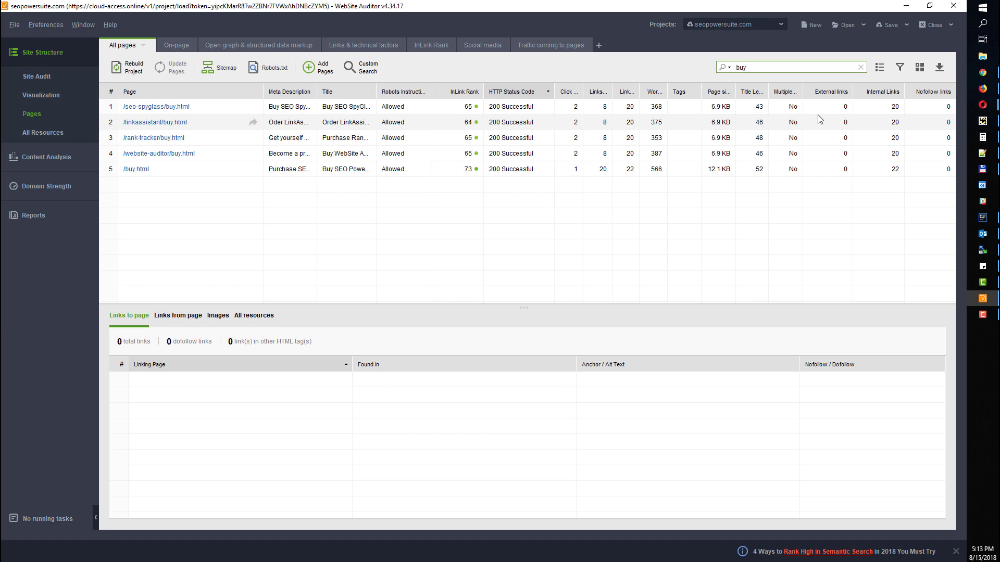
- Create New Workspace with Page size, Last Modified, Tags, Notes, Entrance Date columns, plus New Workspace (1)
left_click(598, 46)
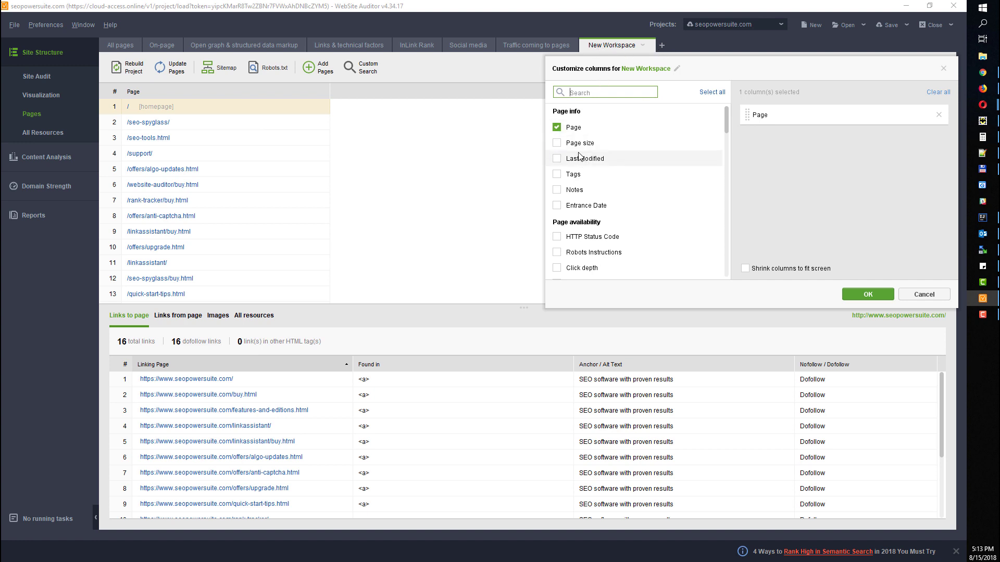
left_click(557, 143)
left_click(557, 158)
left_click(556, 174)
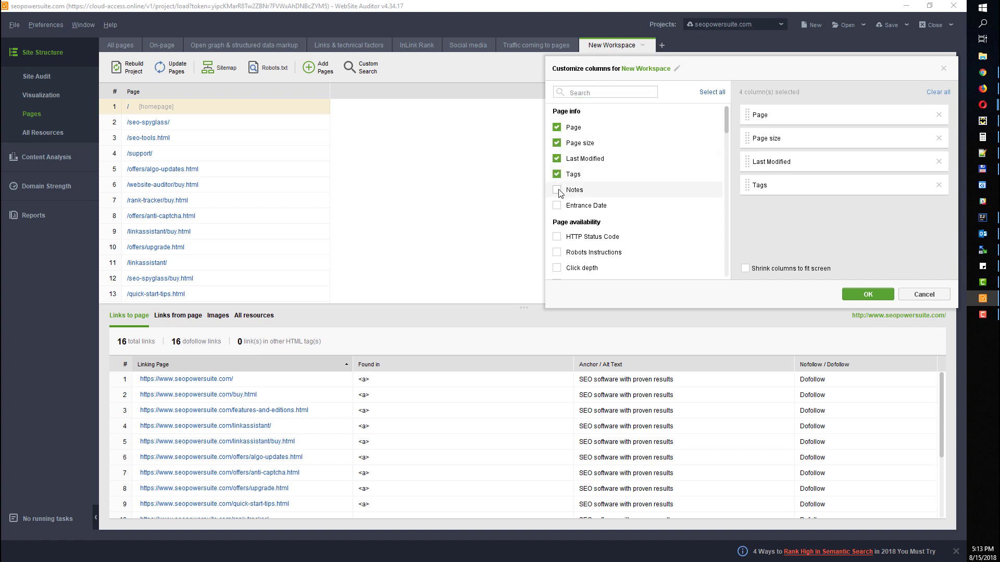
left_click(556, 189)
left_click(557, 205)
left_click(858, 293)
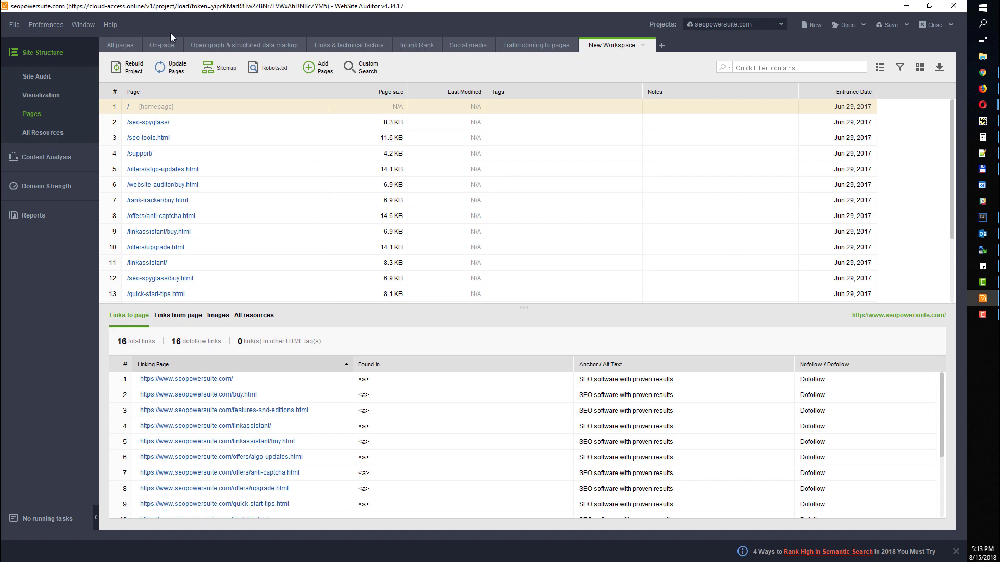
left_click(662, 46)
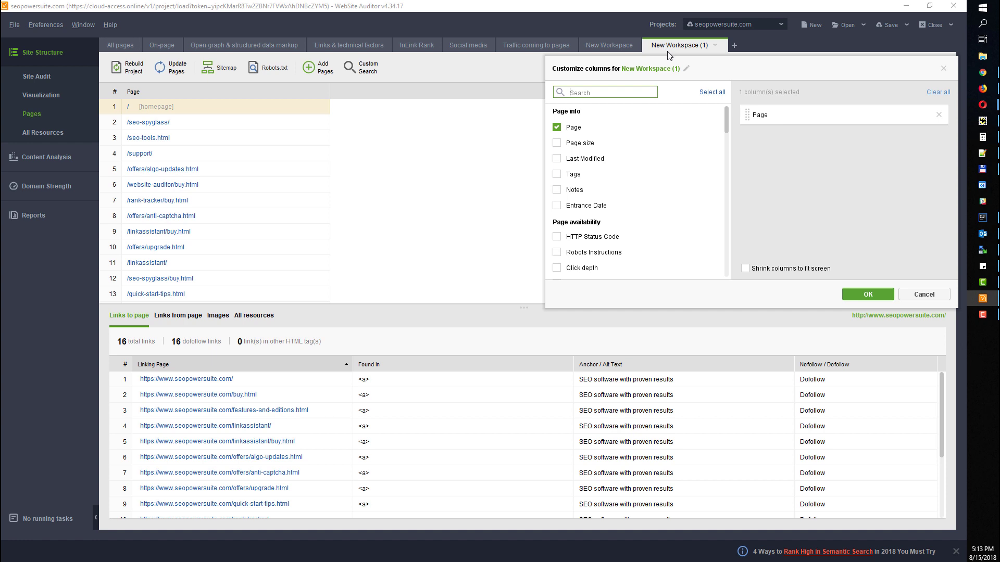
left_click(610, 46)
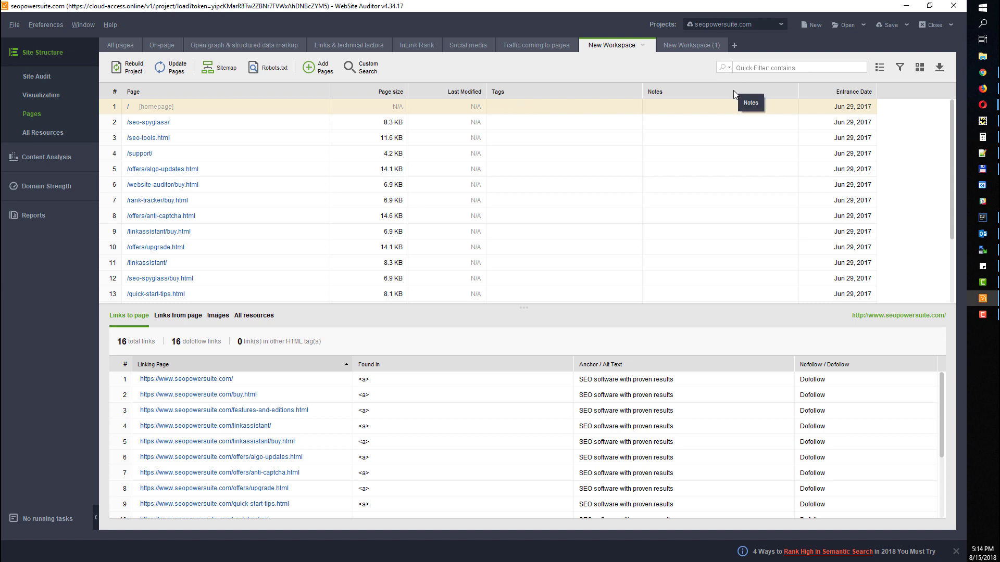
left_click_drag(283, 108, 288, 293)
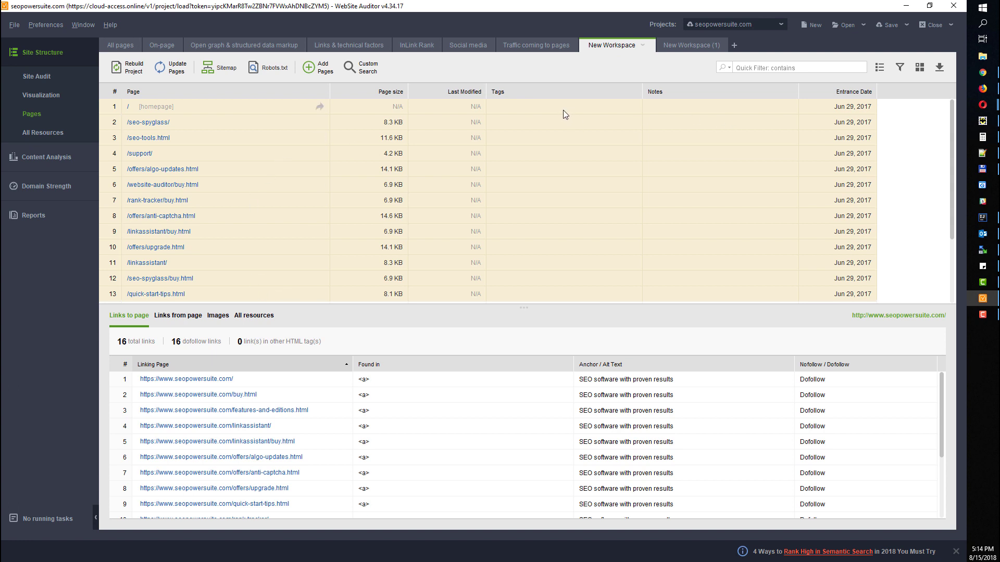
left_click(939, 68)
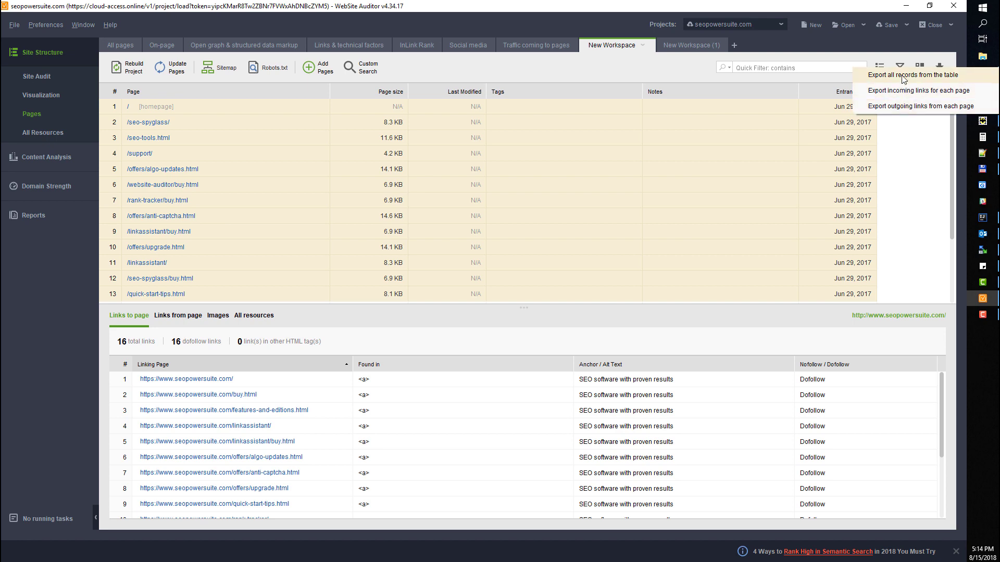
left_click(905, 78)
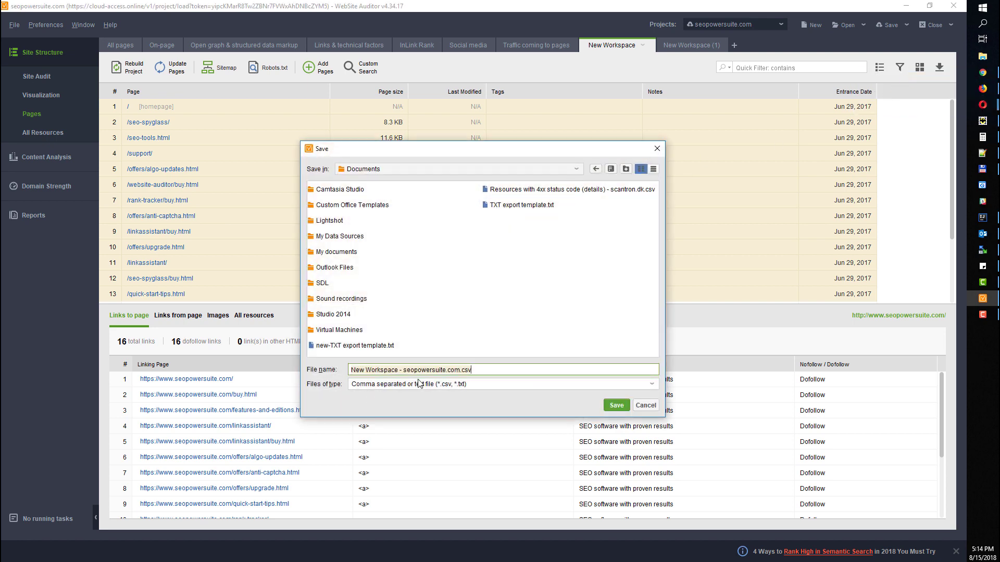
left_click(658, 149)
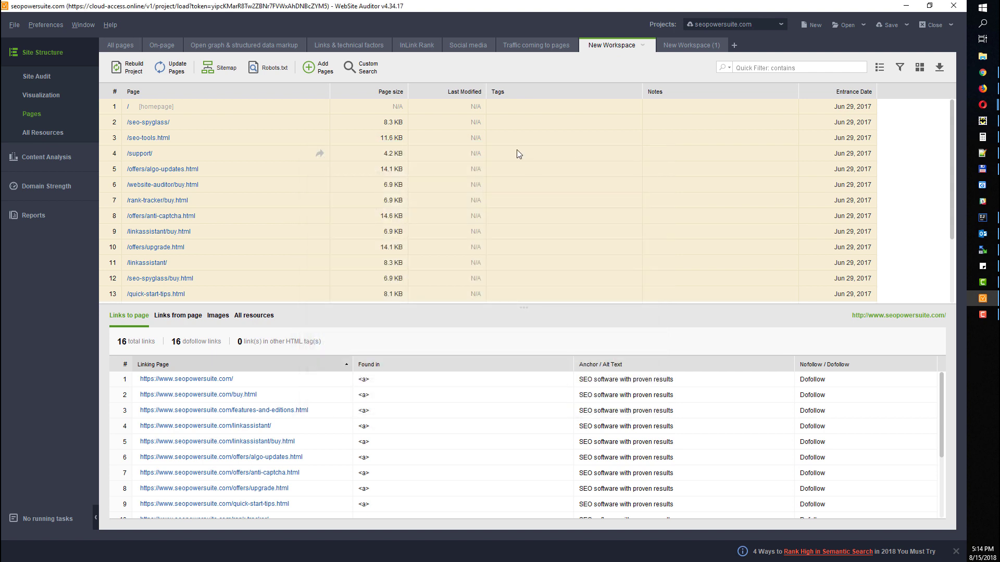
- Copy the selected page rows with all columns, then switch to the Site Audit report
left_click(229, 125)
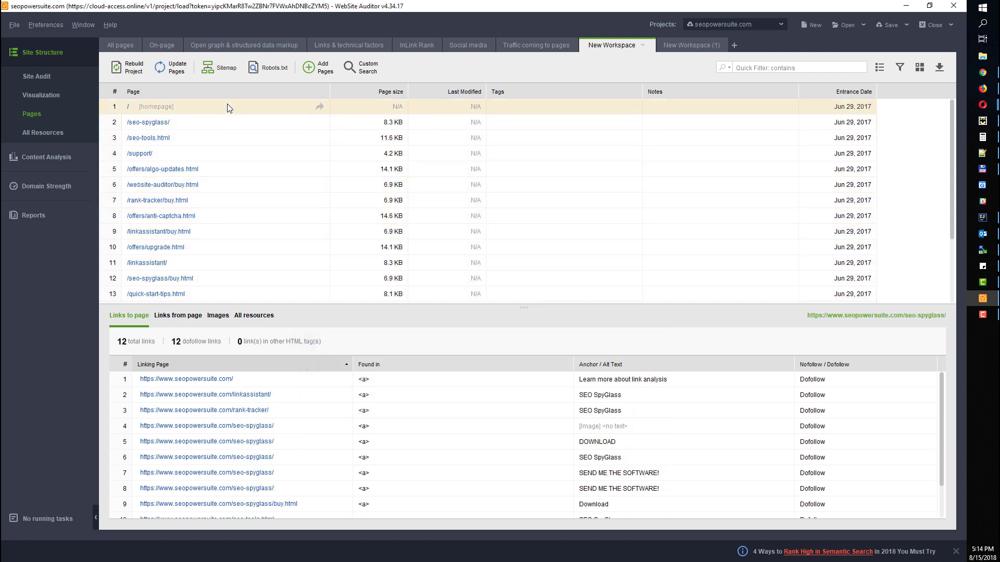
left_click_drag(227, 108, 252, 280)
scroll(241, 259, "down", 2)
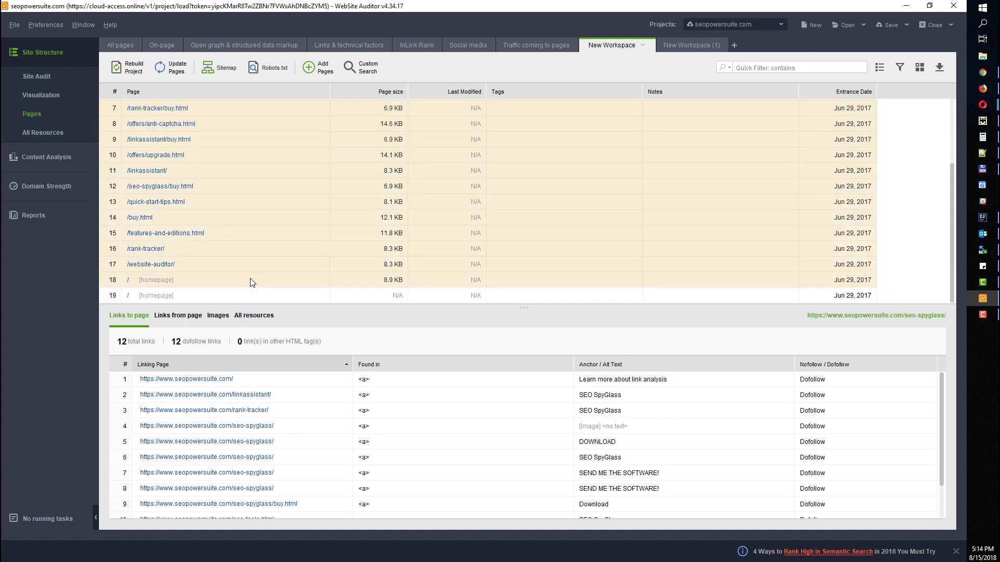
right_click(243, 201)
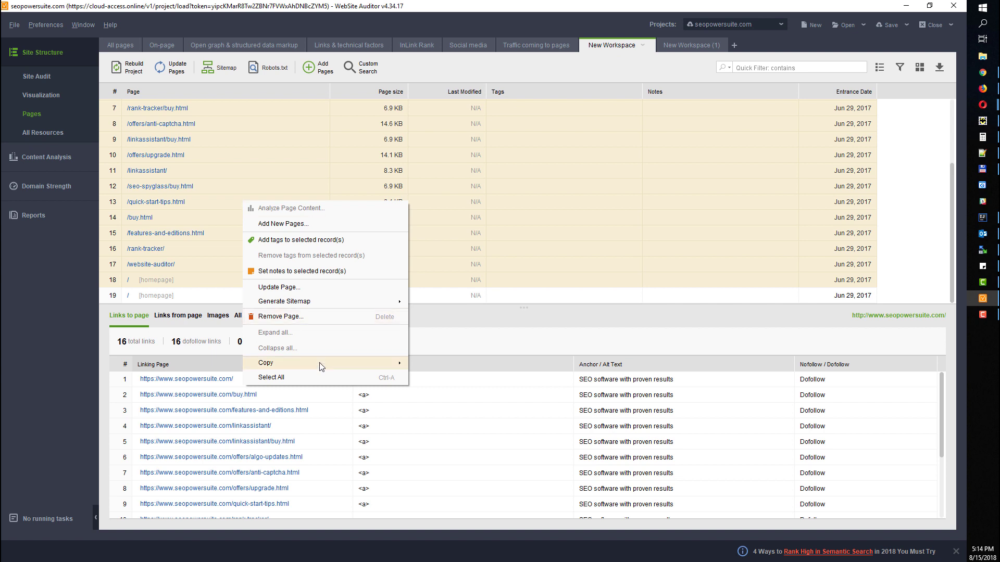
mouse_move(329, 368)
left_click(443, 363)
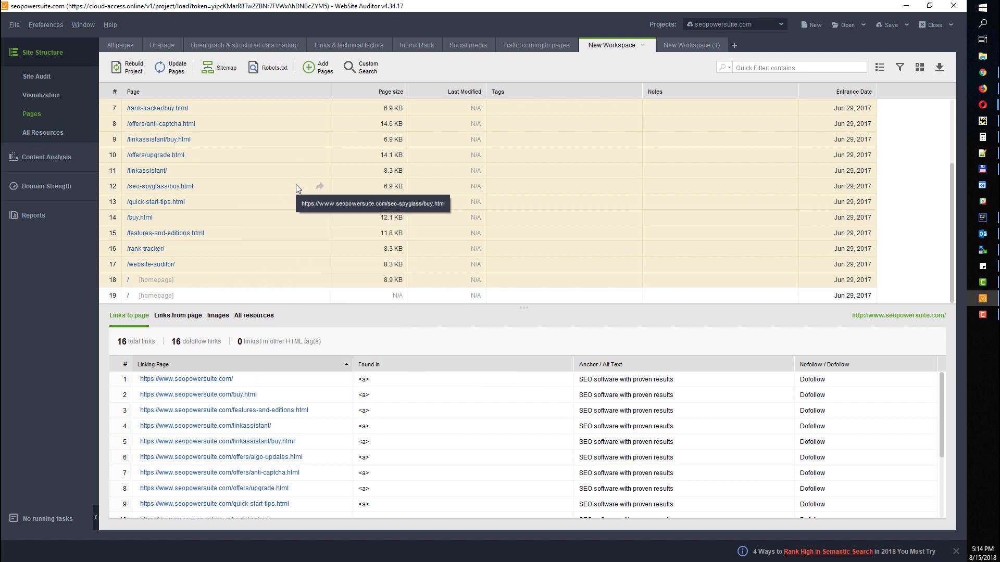
left_click(652, 156)
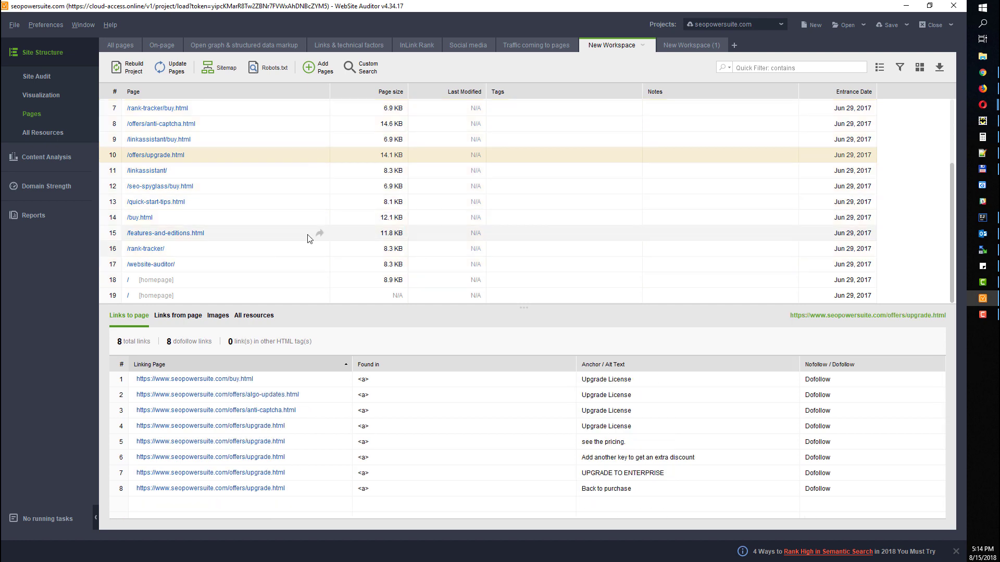
left_click(27, 76)
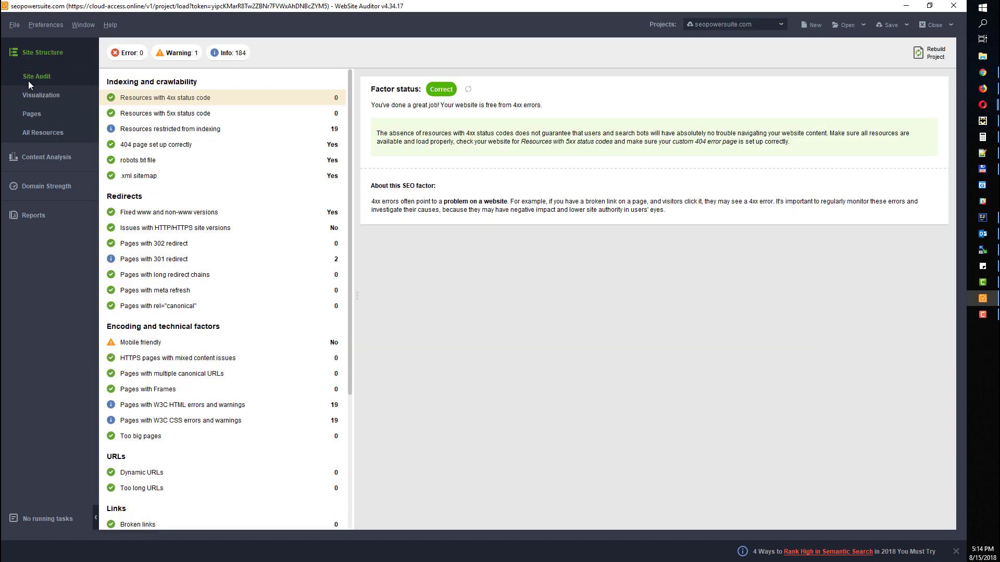
- Show the Mobile friendly warning details: the site's homepage is not mobile-friendly
left_click(32, 114)
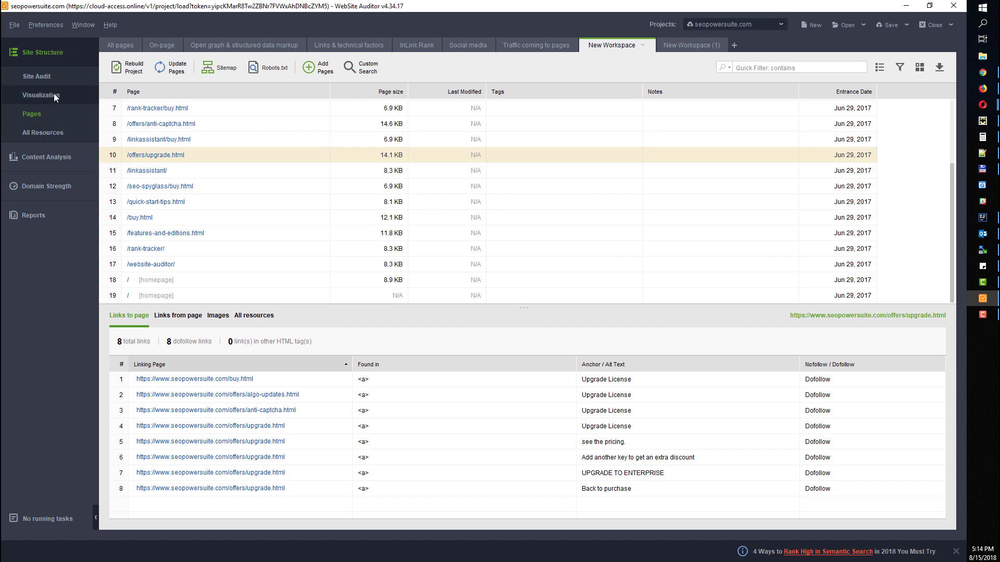
left_click(42, 76)
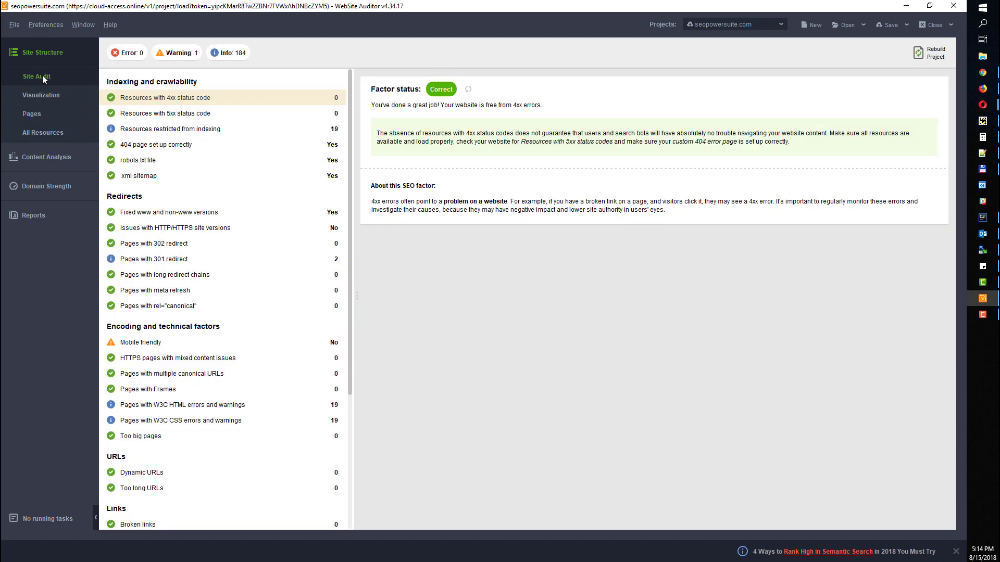
mouse_move(352, 105)
left_mouse_down()
mouse_move(348, 255)
mouse_move(350, 104)
left_mouse_up()
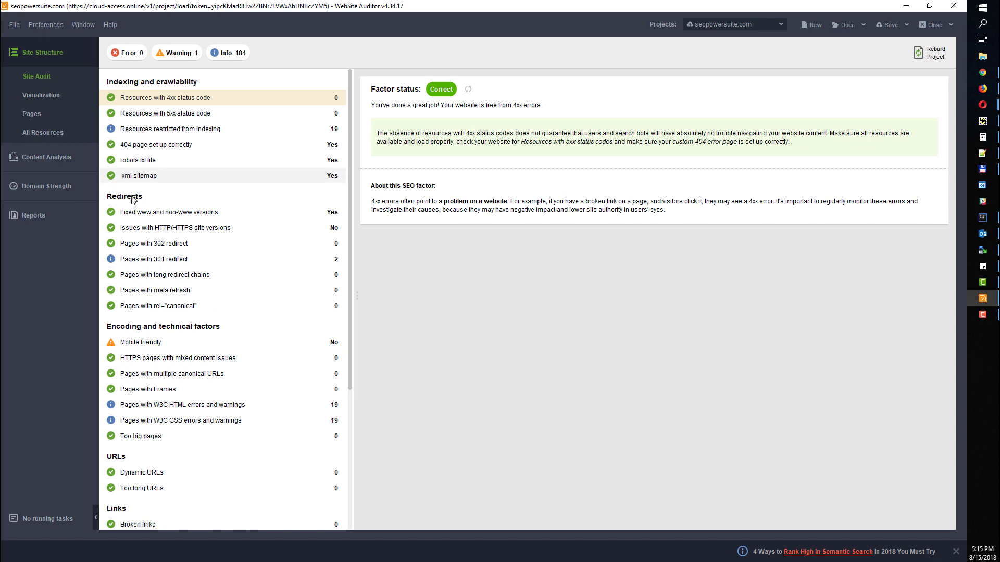
scroll(148, 263, "down", 2)
scroll(146, 271, "down", 2)
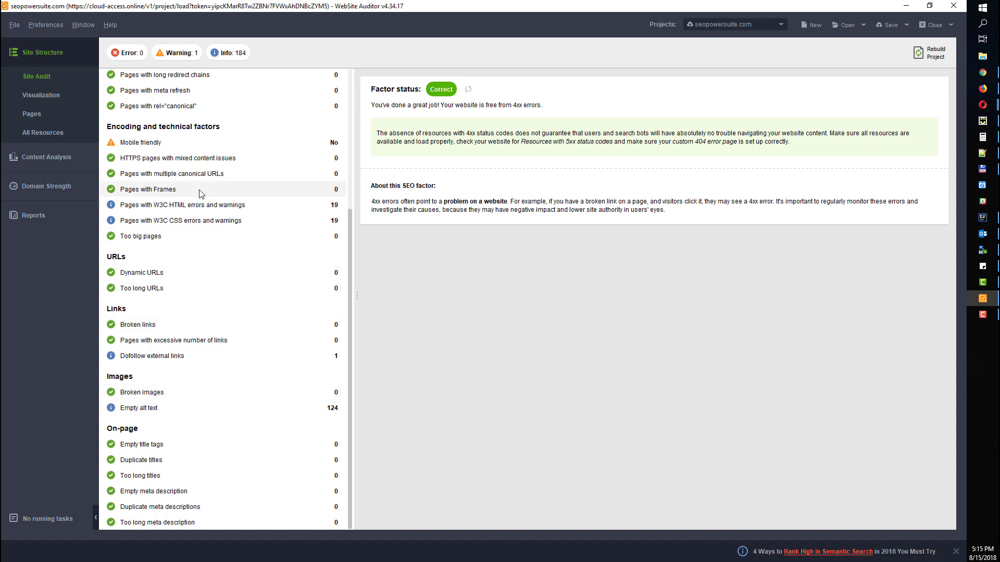
scroll(201, 194, "up", 3)
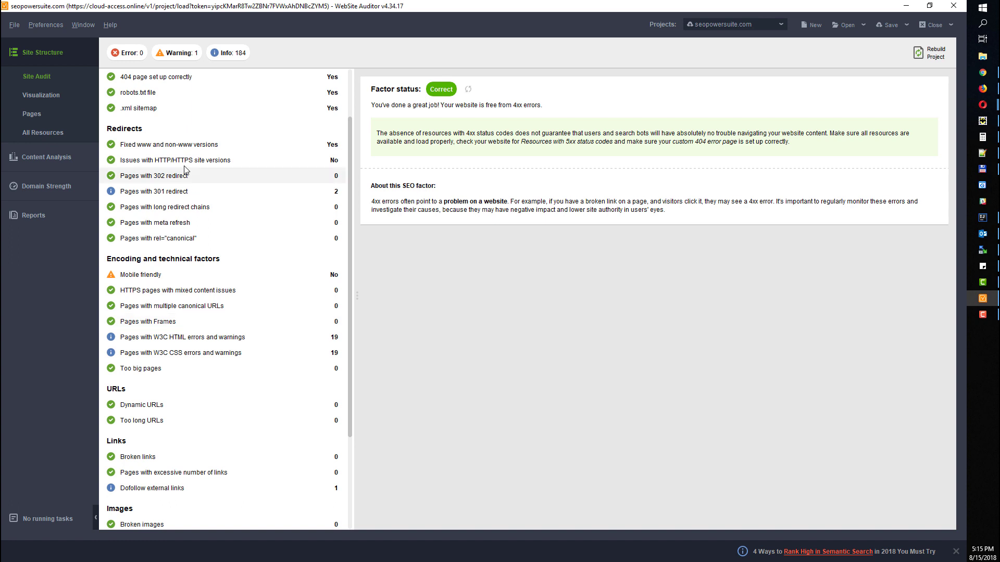
scroll(187, 172, "up", 2)
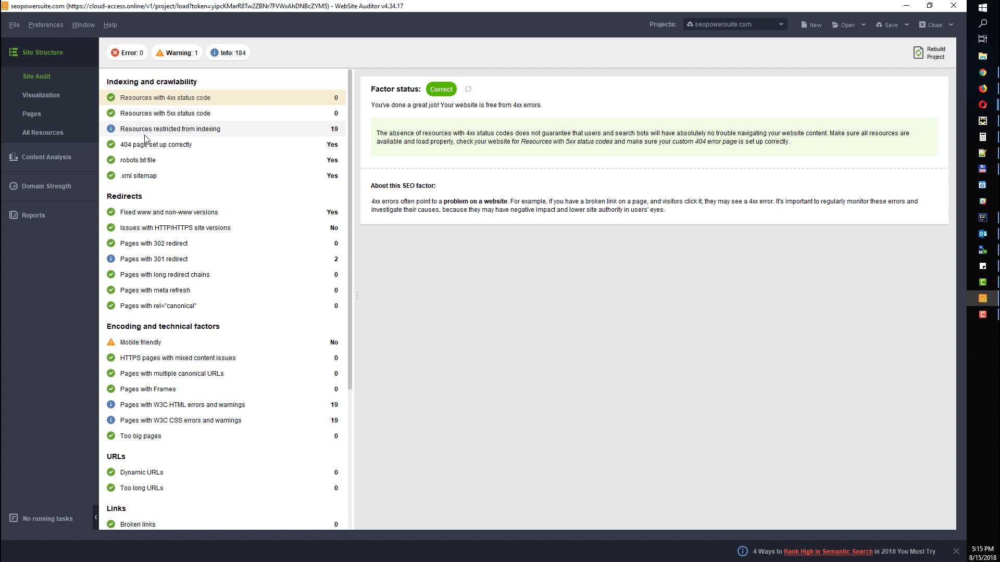
scroll(150, 202, "down", 1)
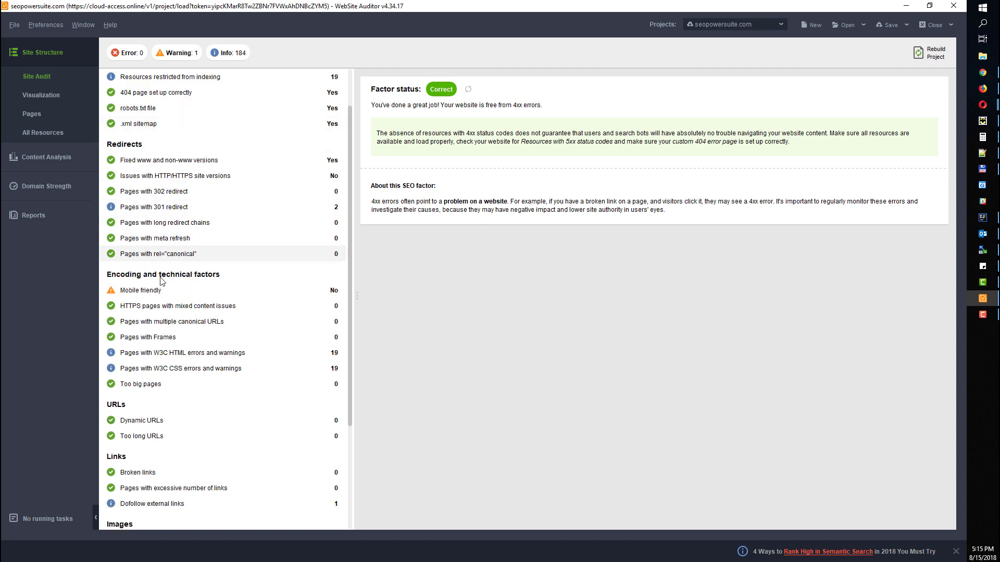
left_click(131, 291)
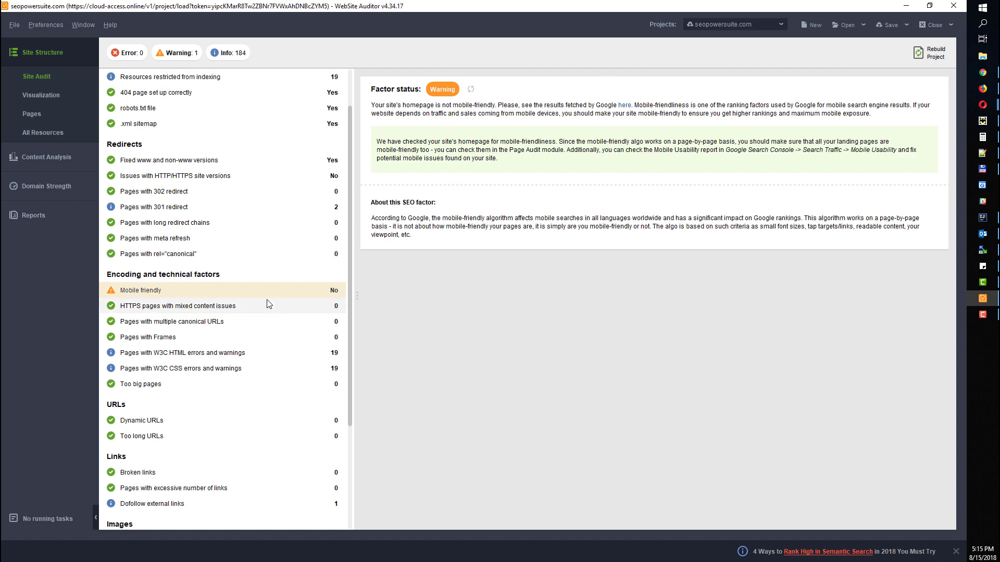
scroll(237, 223, "up", 2)
- Open the resources restricted from indexing and enlarge the table and Resource column to show full URLs
left_click(173, 131)
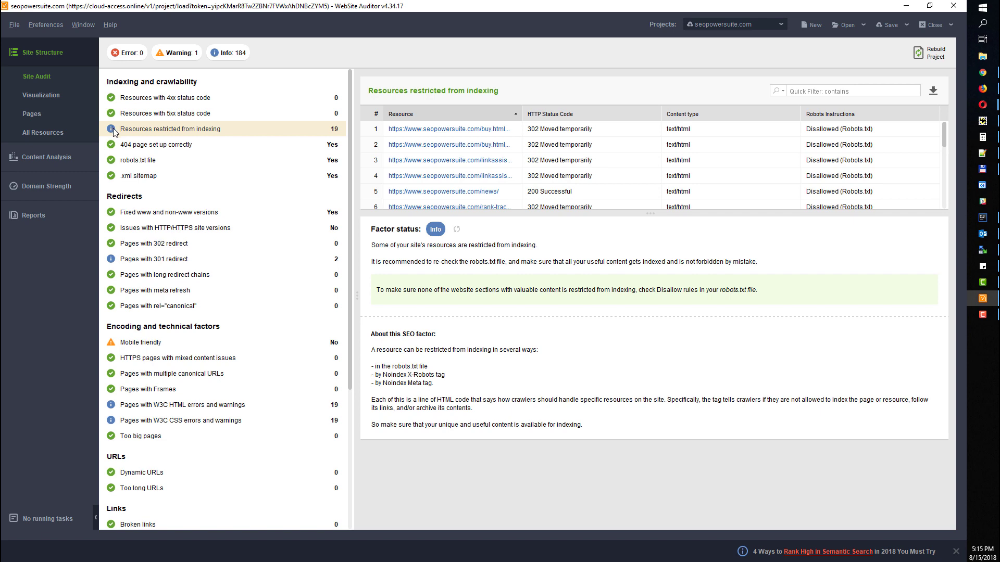
left_click_drag(665, 214, 651, 302)
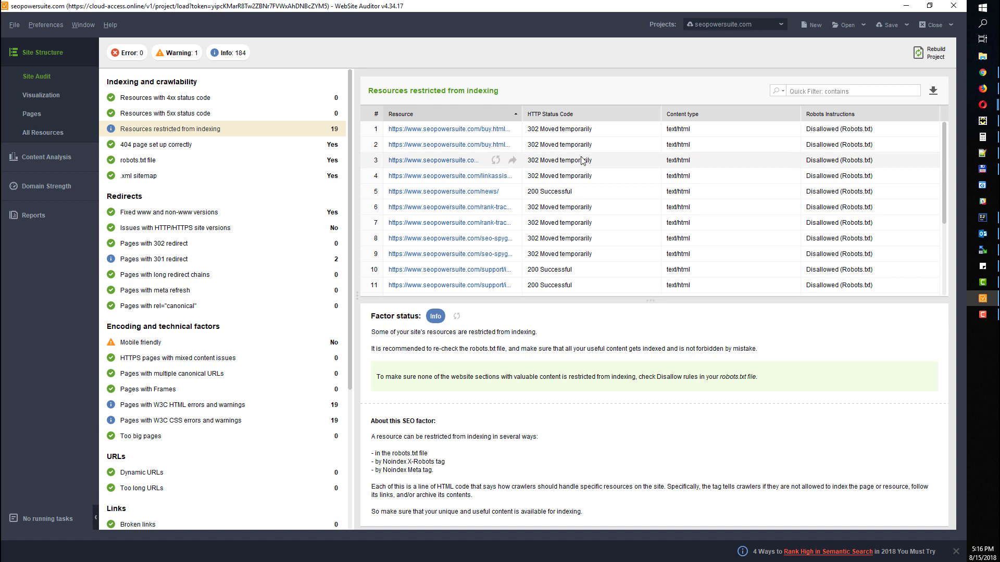
left_click_drag(656, 303, 652, 361)
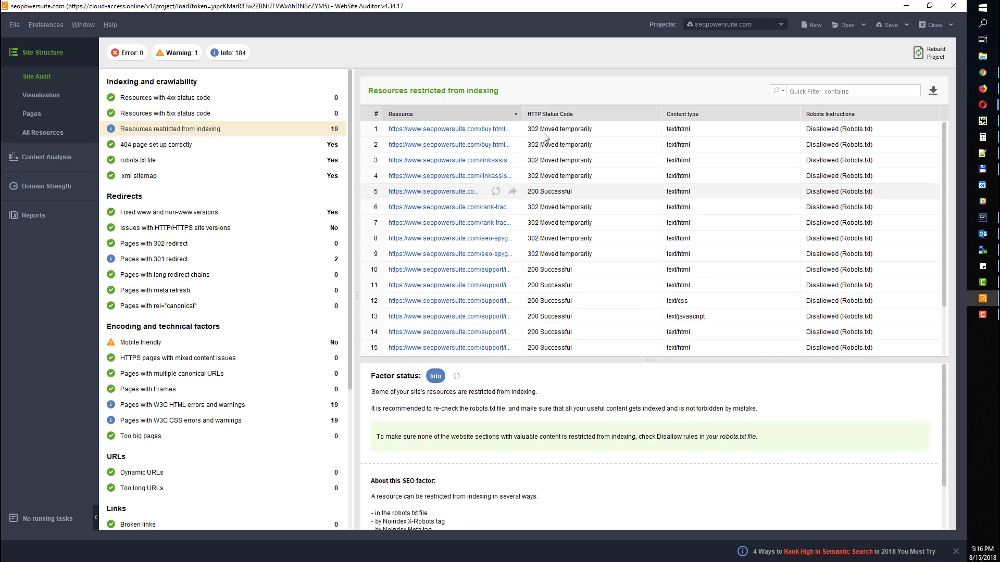
left_click_drag(522, 114, 649, 98)
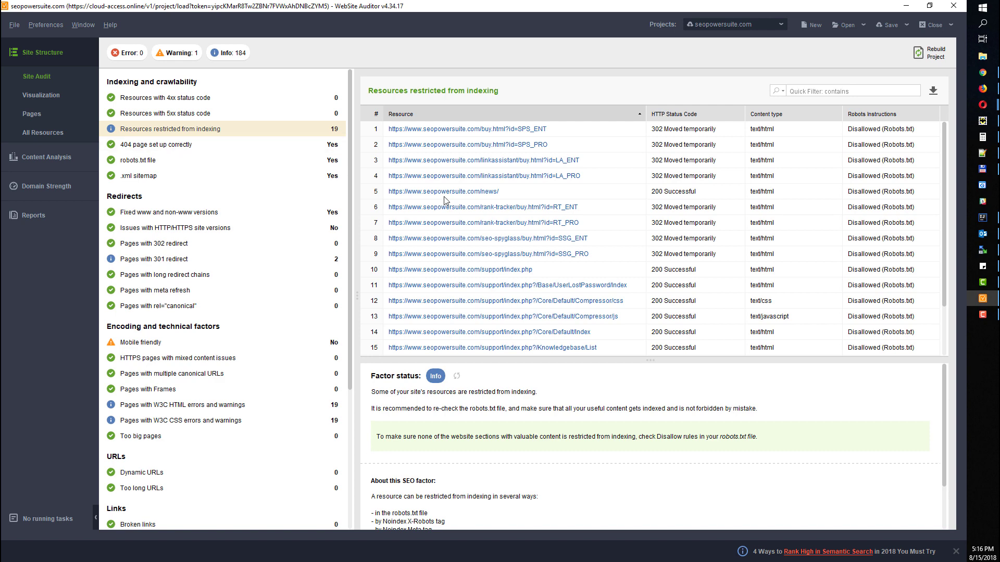
- Stretch the table to list all 19 resources, select /support/index.php, then return to Pages
scroll(554, 180, "down", 2)
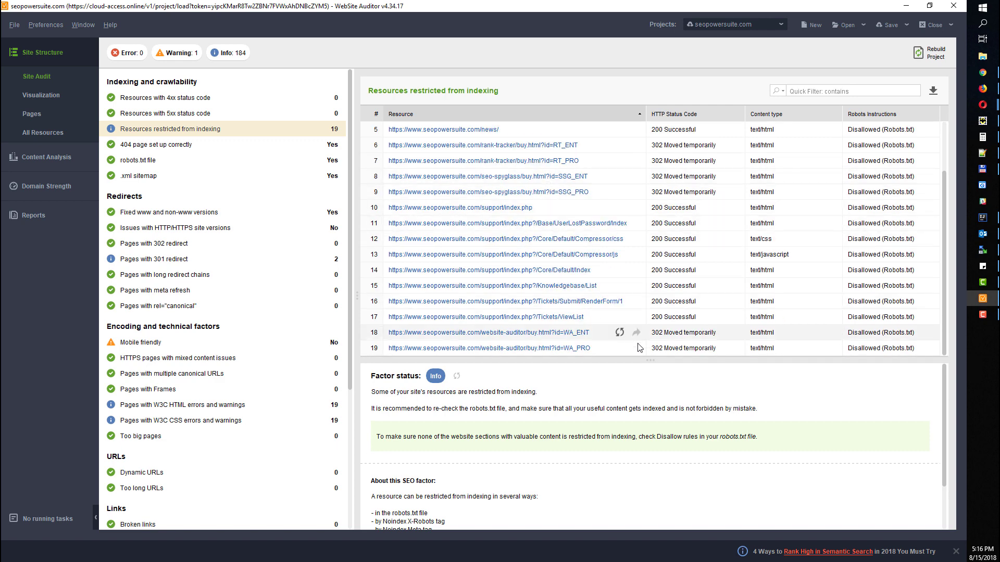
left_click_drag(655, 360, 655, 385)
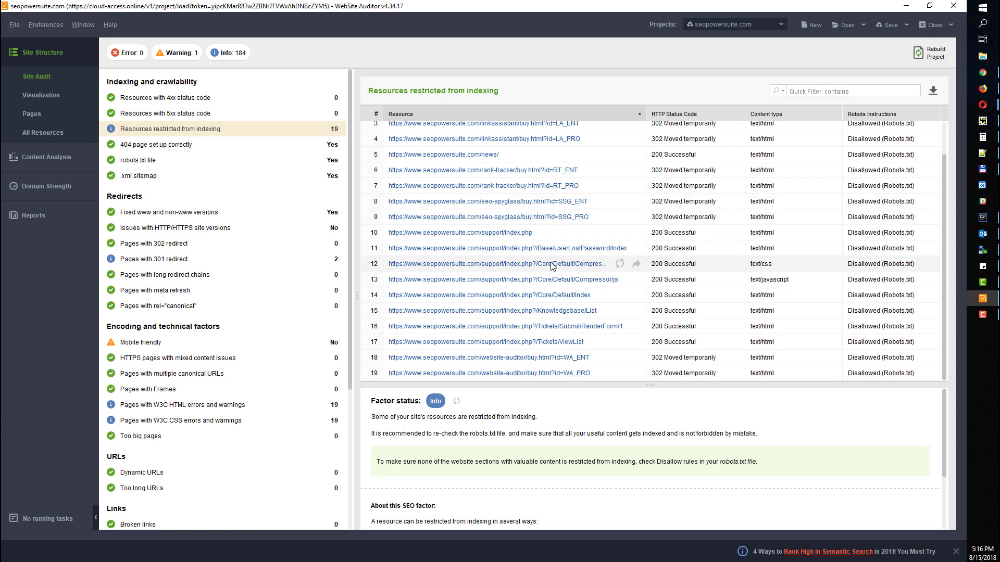
scroll(574, 261, "up", 2)
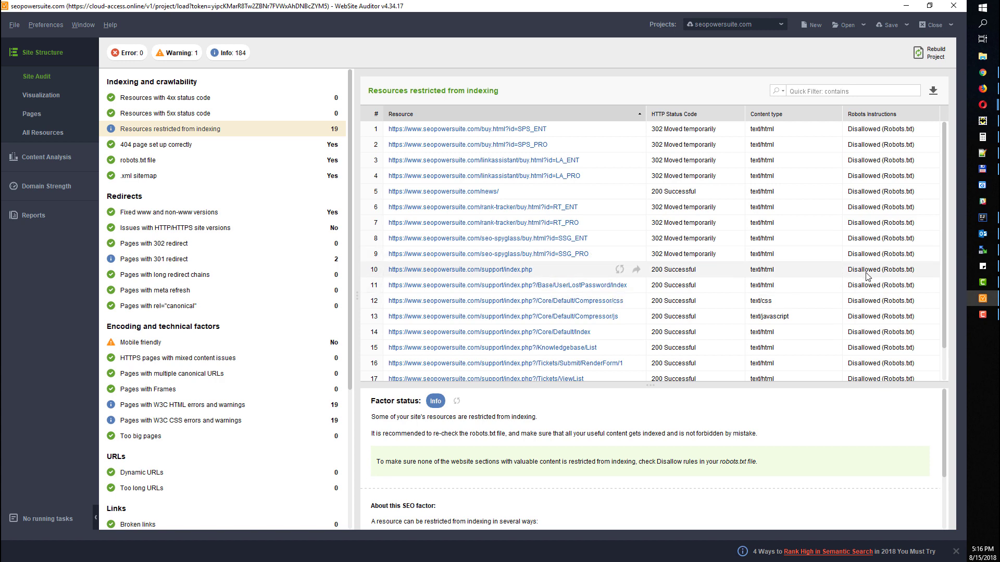
left_click(580, 270)
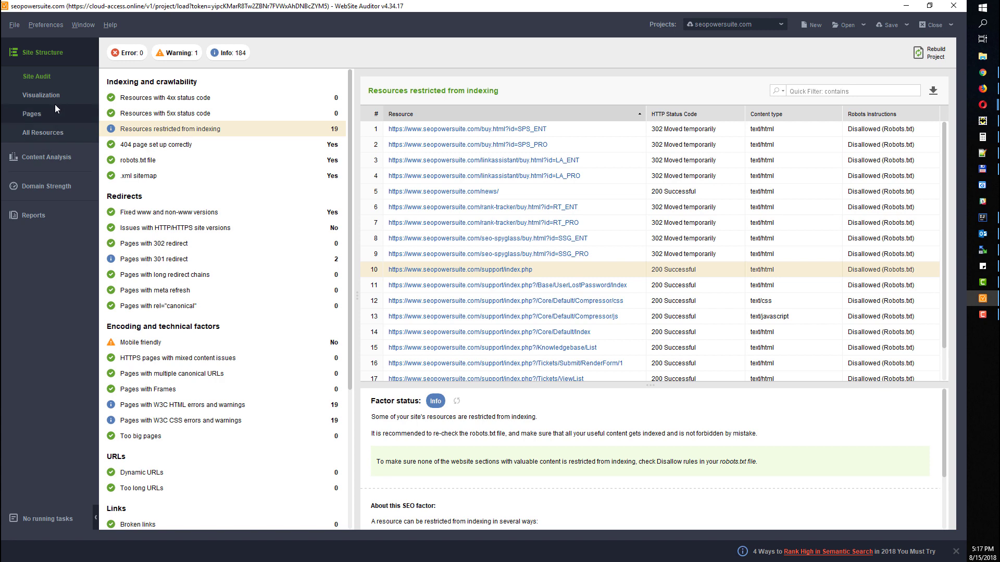
left_click(45, 116)
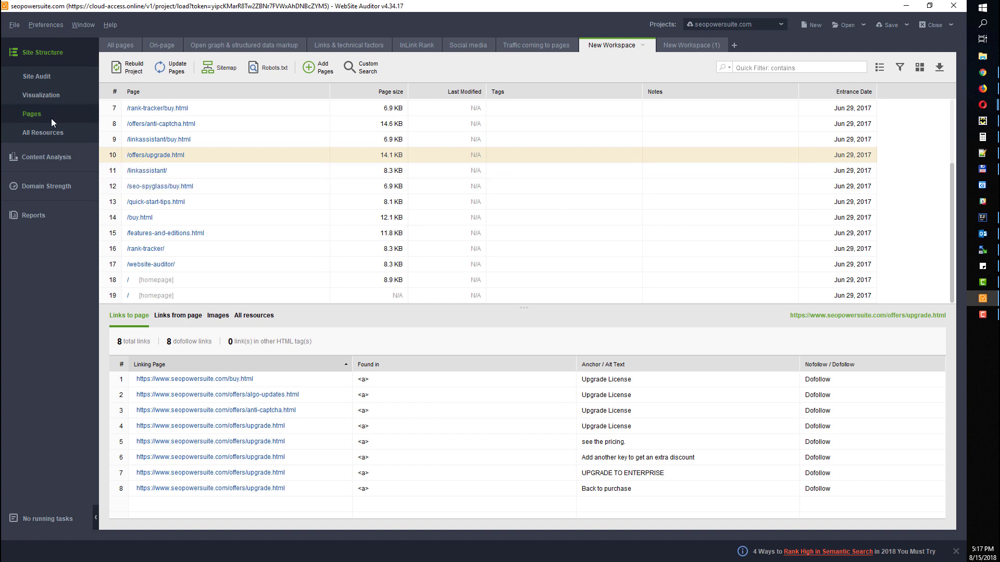
left_click(220, 66)
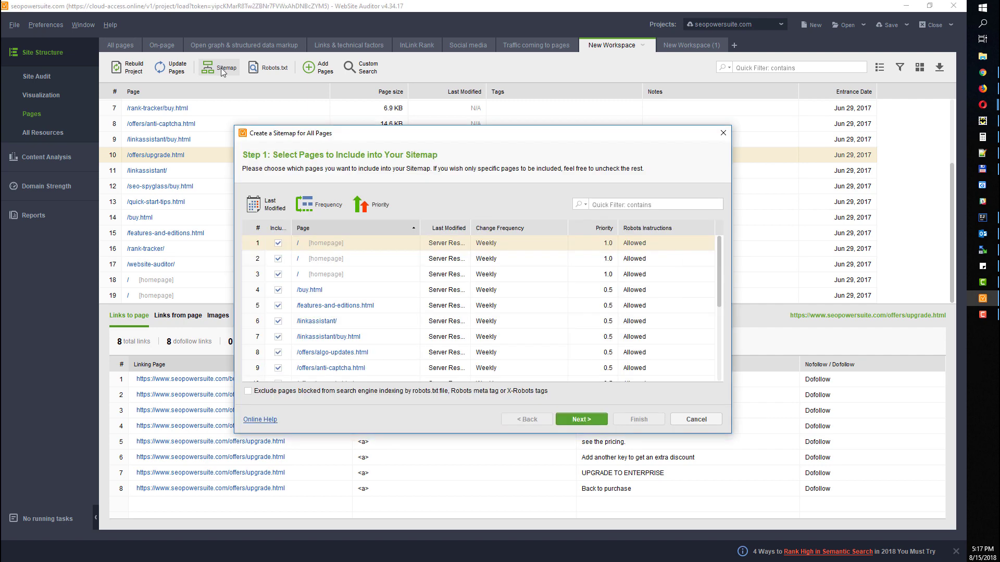
left_click_drag(407, 127, 406, 47)
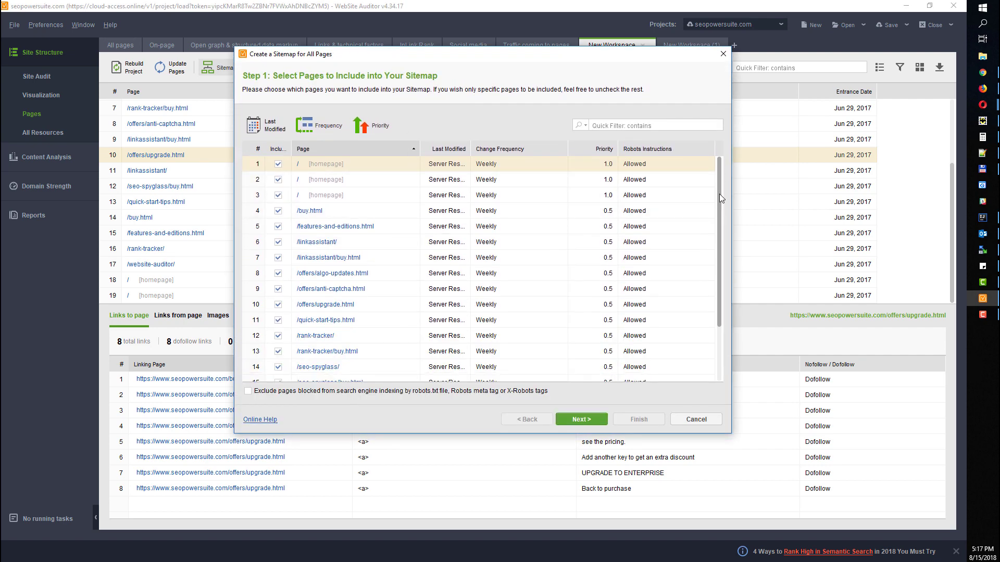
left_click_drag(719, 194, 721, 166)
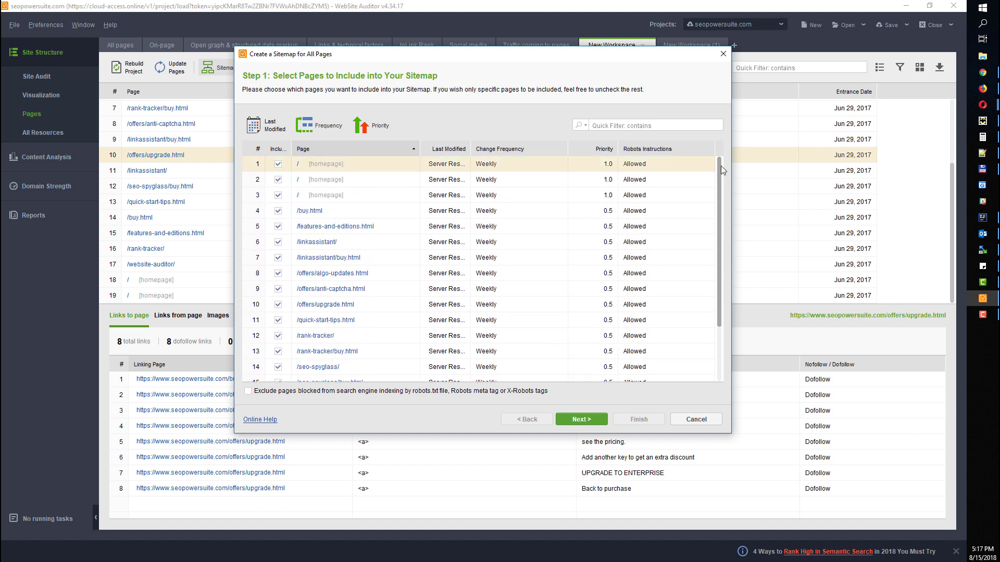
left_click(278, 211)
left_click(278, 226)
left_click(277, 242)
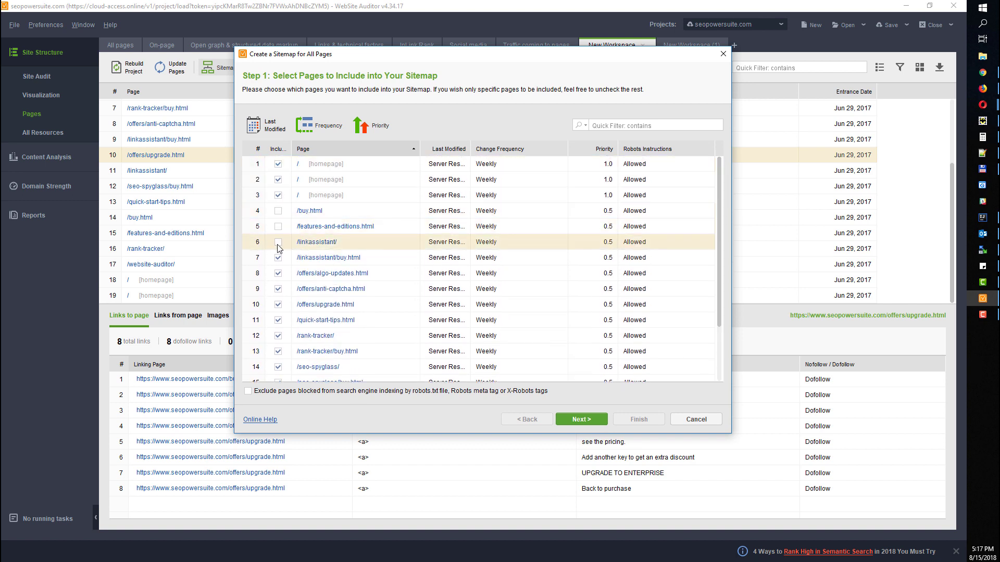
left_click(278, 258)
left_click(279, 274)
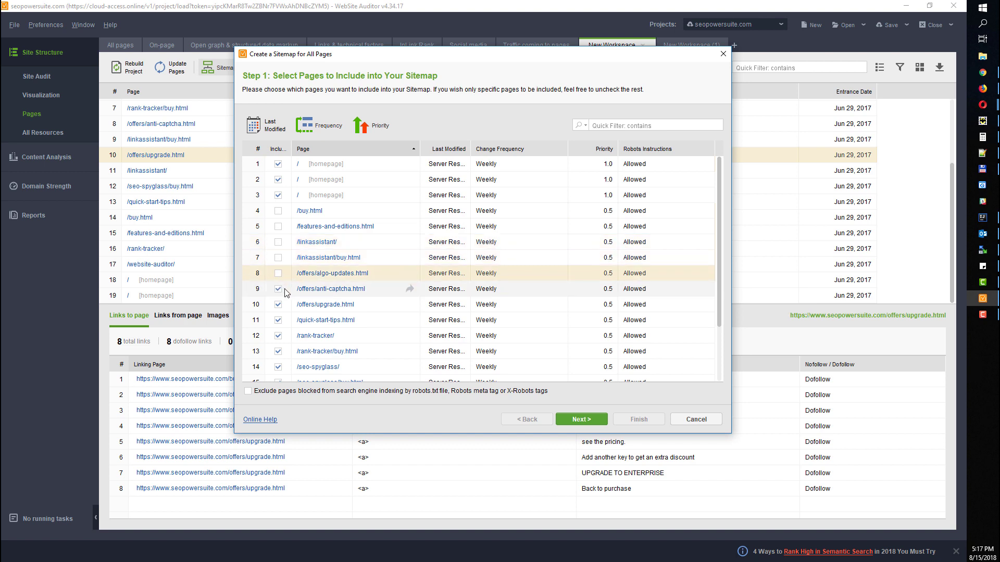
scroll(320, 292, "down", 3)
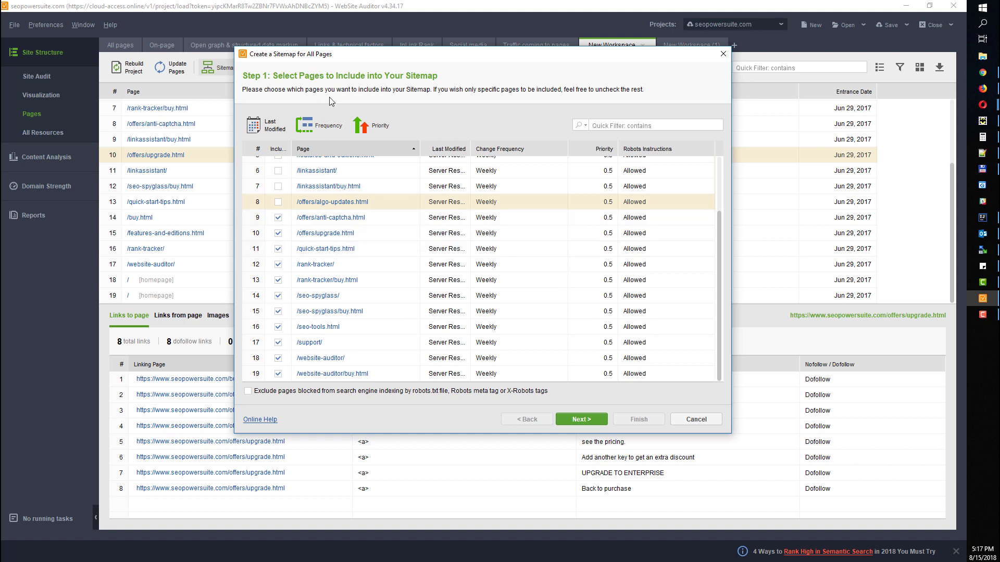
left_click(582, 420)
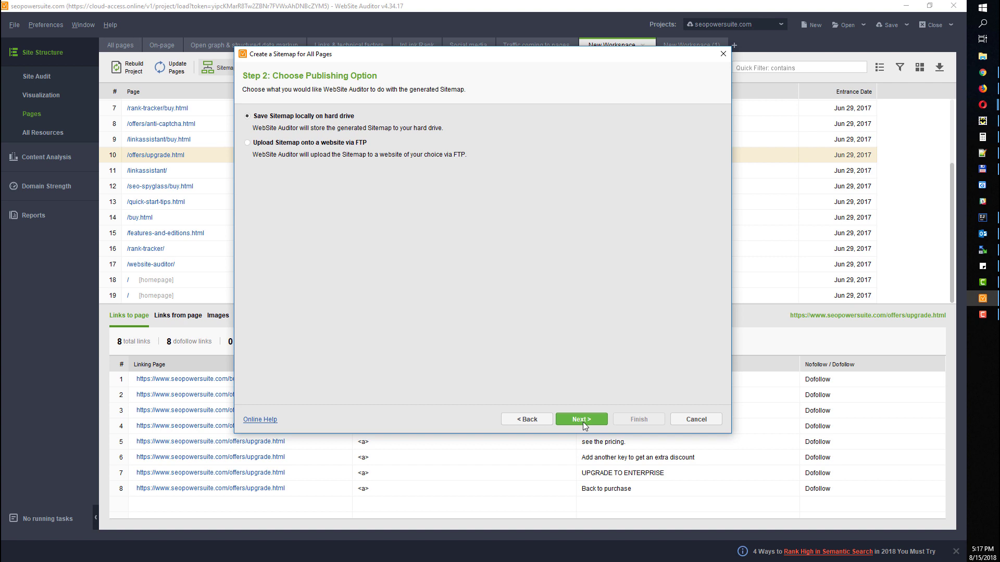
left_click(723, 55)
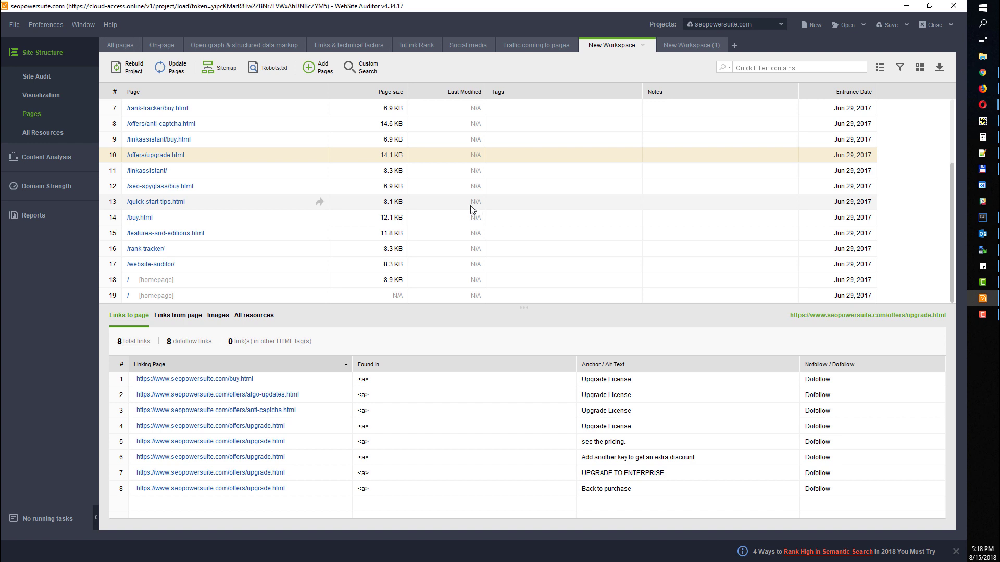
- Start a robots.txt file, enlarge the dialog, and load the site's existing robots.txt rules
left_click(270, 72)
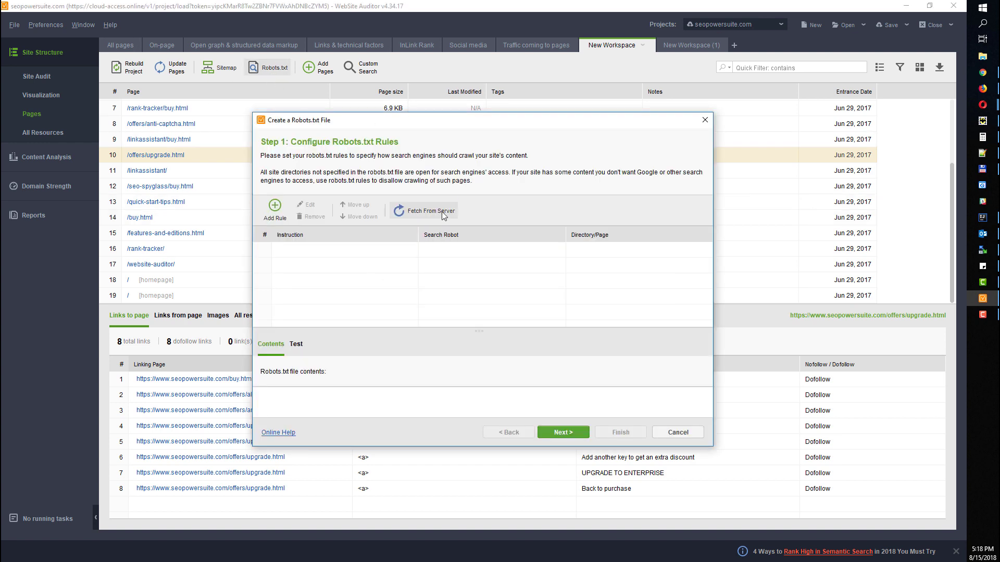
left_click_drag(446, 112, 444, 77)
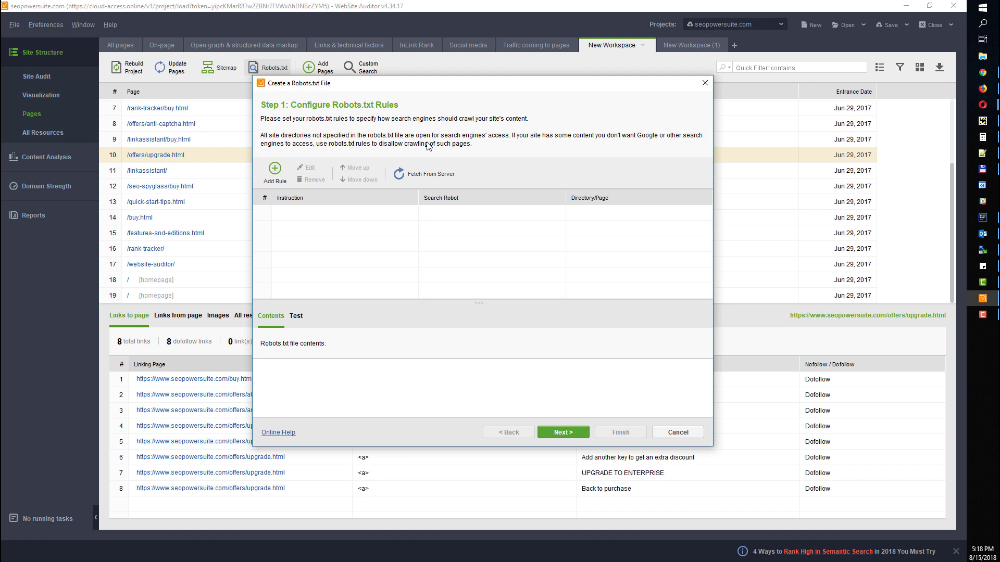
left_click(424, 177)
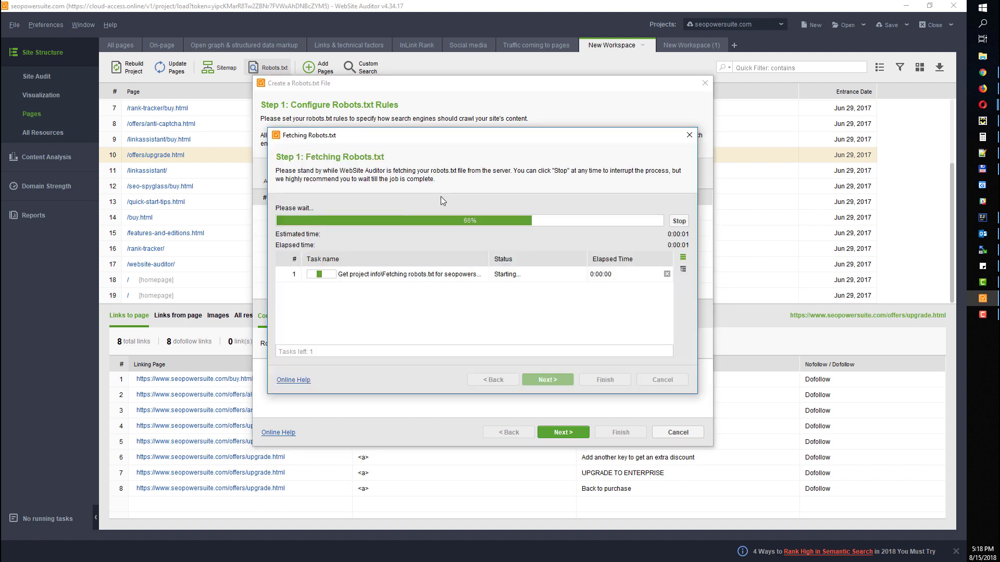
left_click(604, 379)
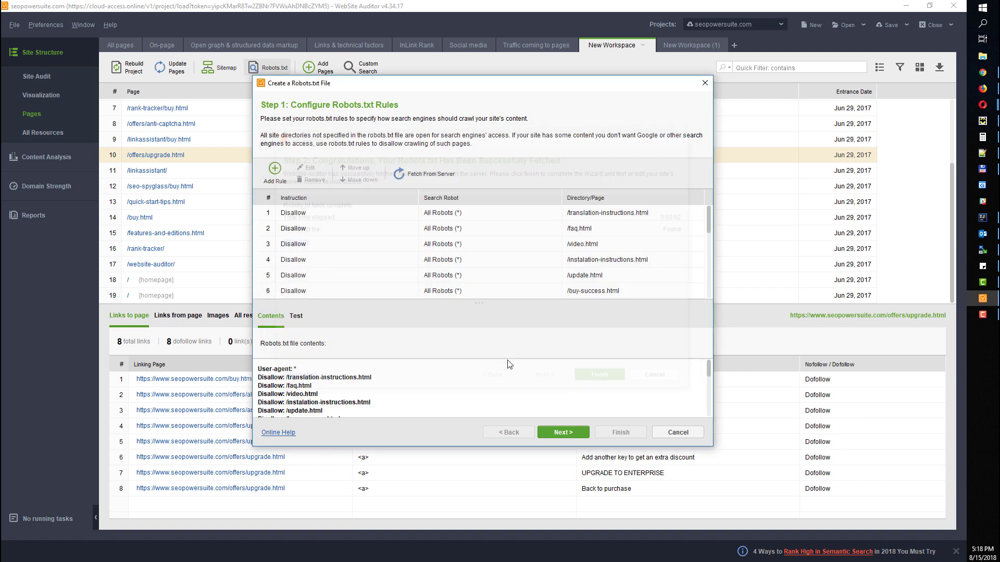
left_click_drag(486, 77, 485, 36)
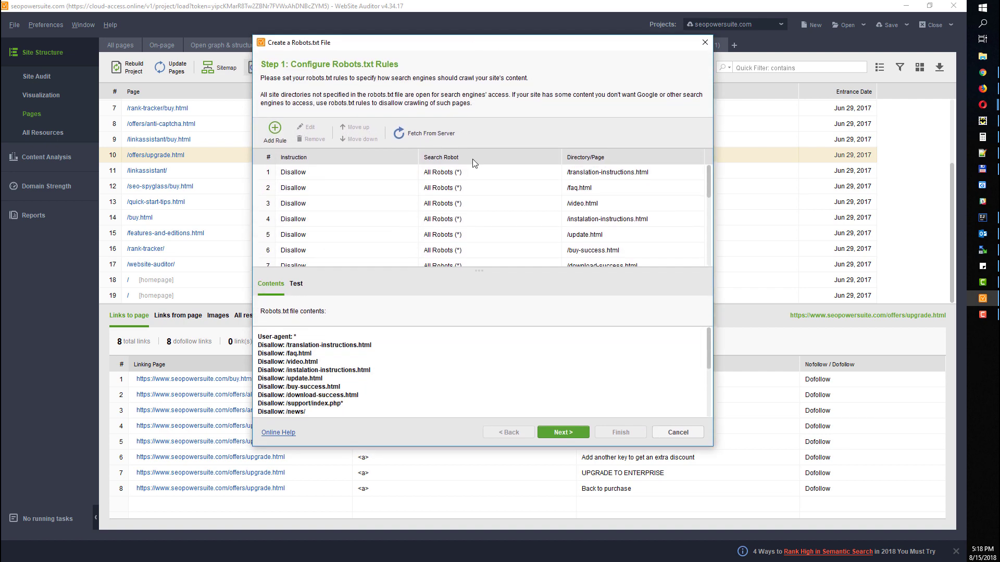
left_click_drag(475, 271, 471, 326)
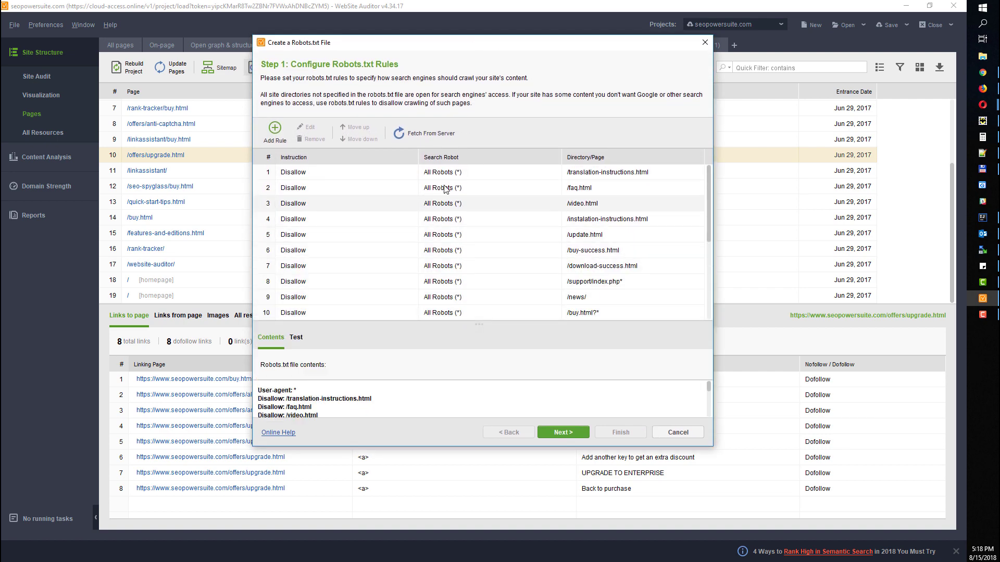
- Inspect the /news/ disallow rule and try a new rule, discarding both without changes
scroll(359, 256, "down", 1)
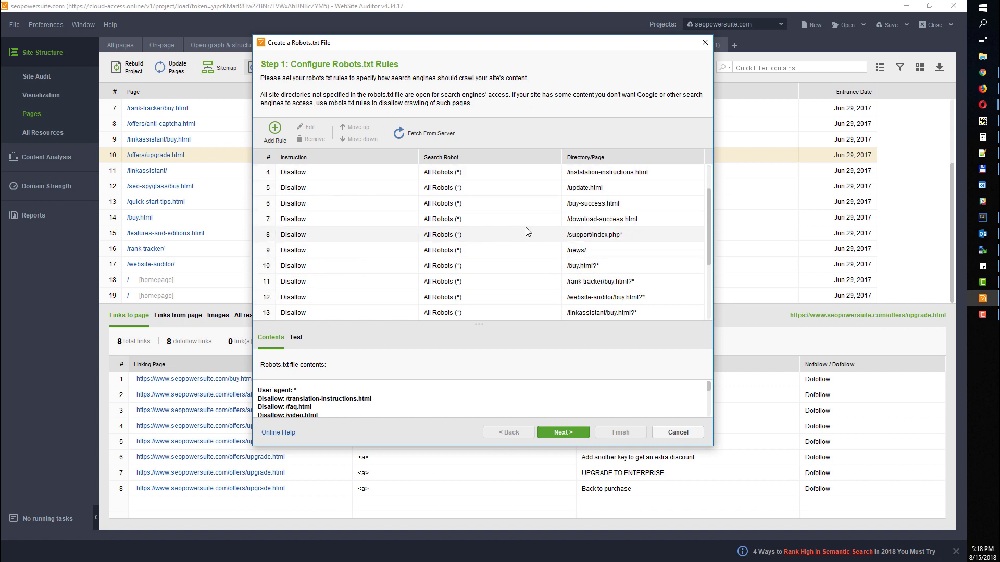
left_click(465, 253)
double_click(464, 260)
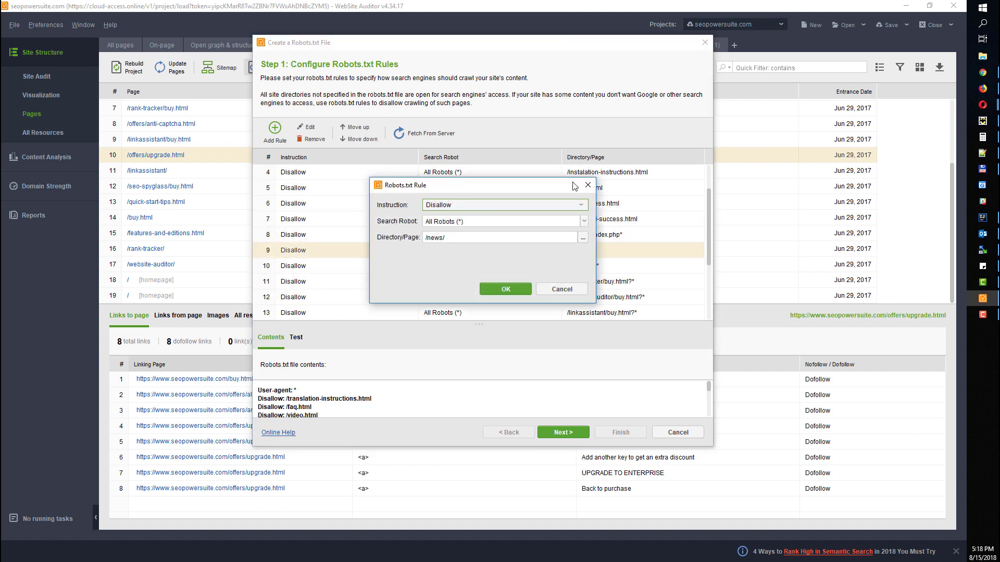
left_click(588, 184)
left_click(270, 136)
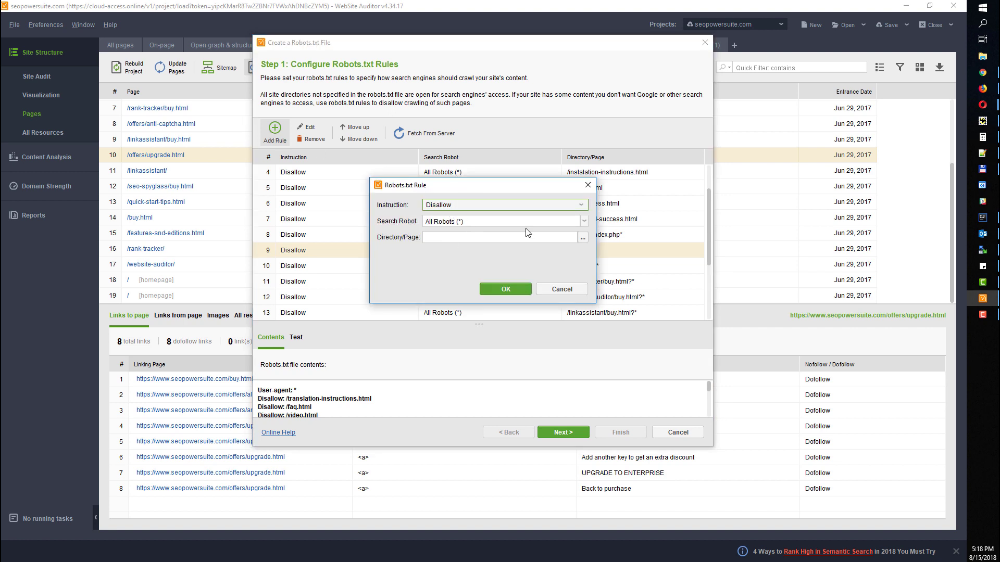
left_click(588, 185)
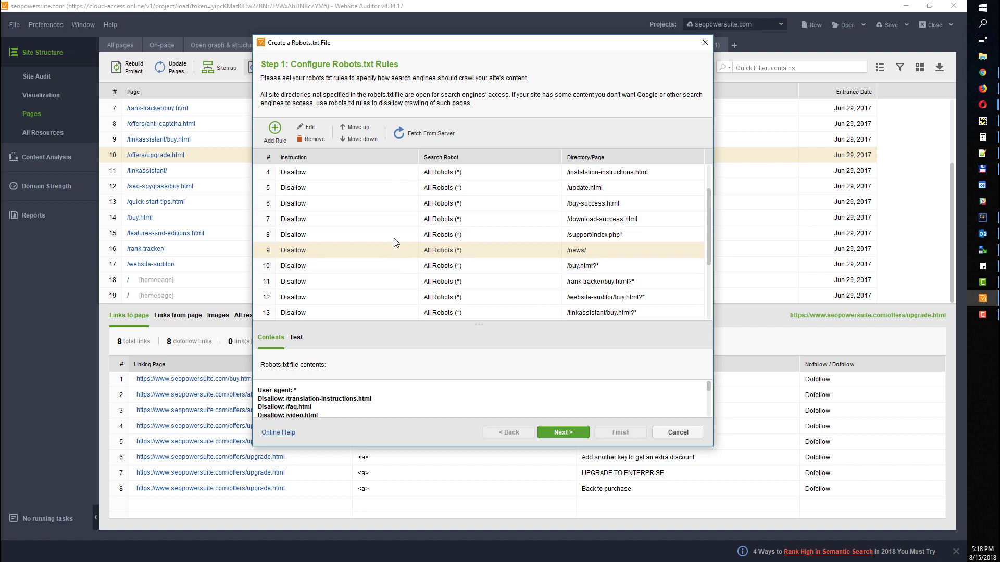
- Close the robots.txt creator without saving and switch to the site Visualization graph
scroll(373, 224, "down", 3)
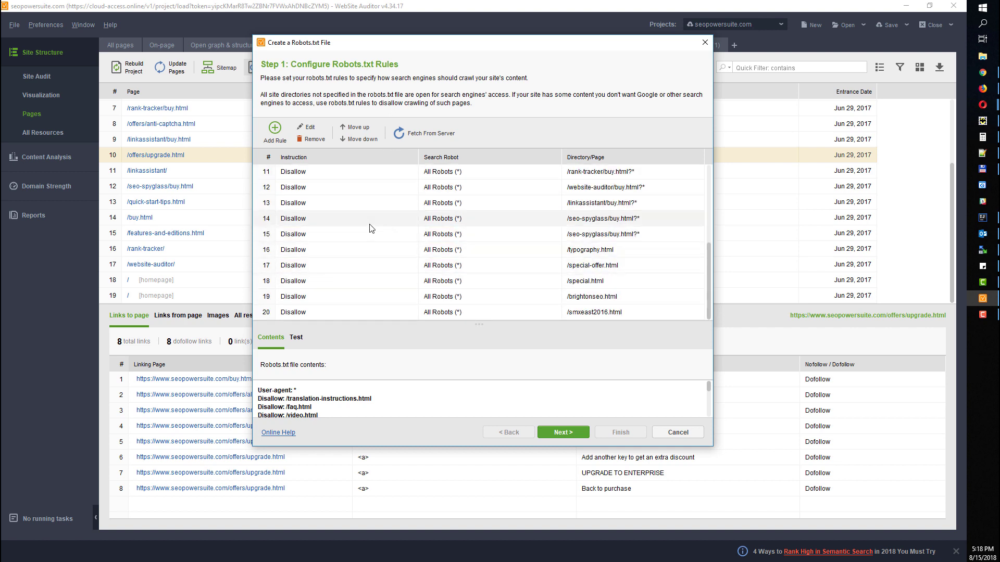
left_click(563, 431)
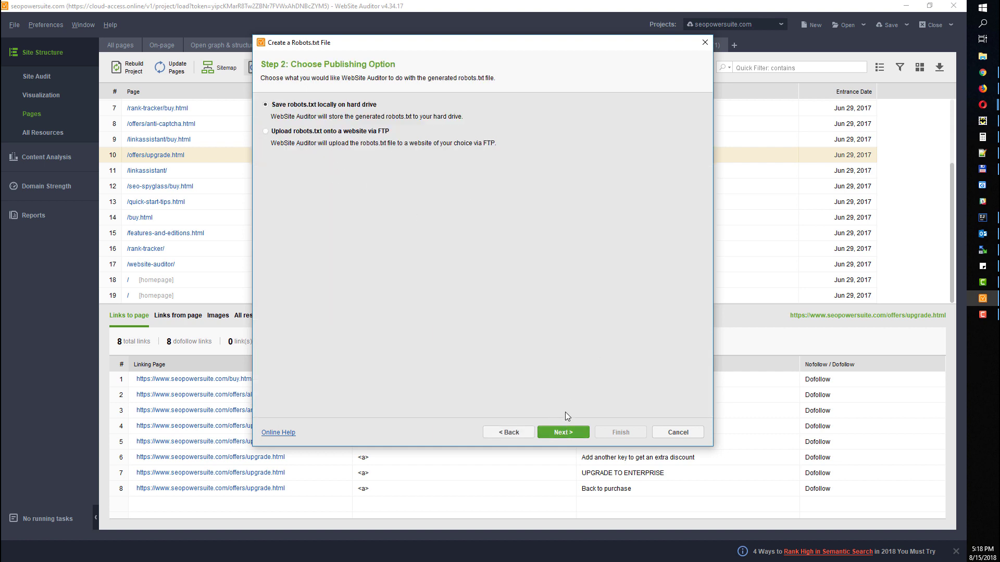
left_click(705, 42)
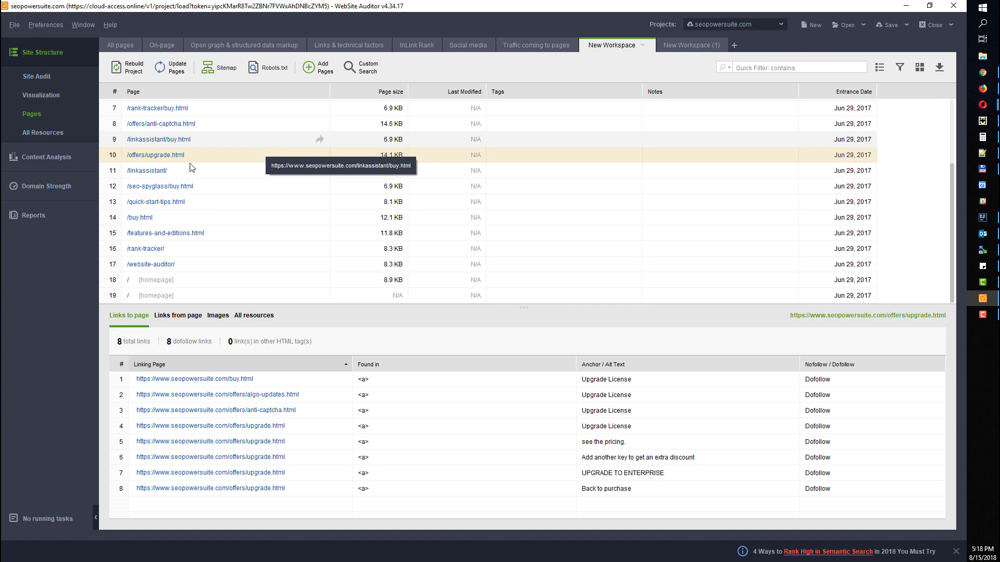
left_click(49, 96)
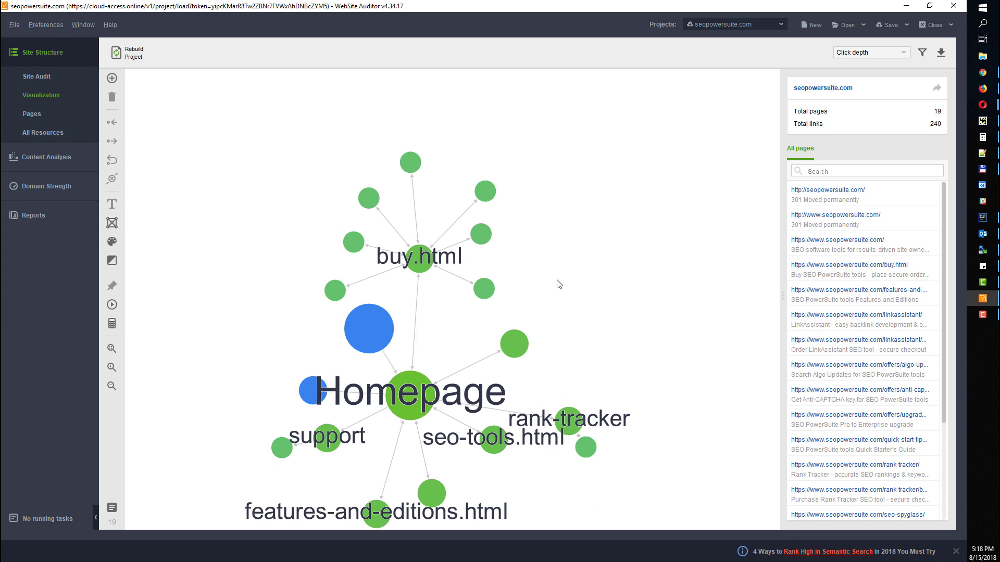
- Pan the site graph up, inspect the Homepage and seo-spyglass node links, and show all links
left_click_drag(559, 285, 561, 226)
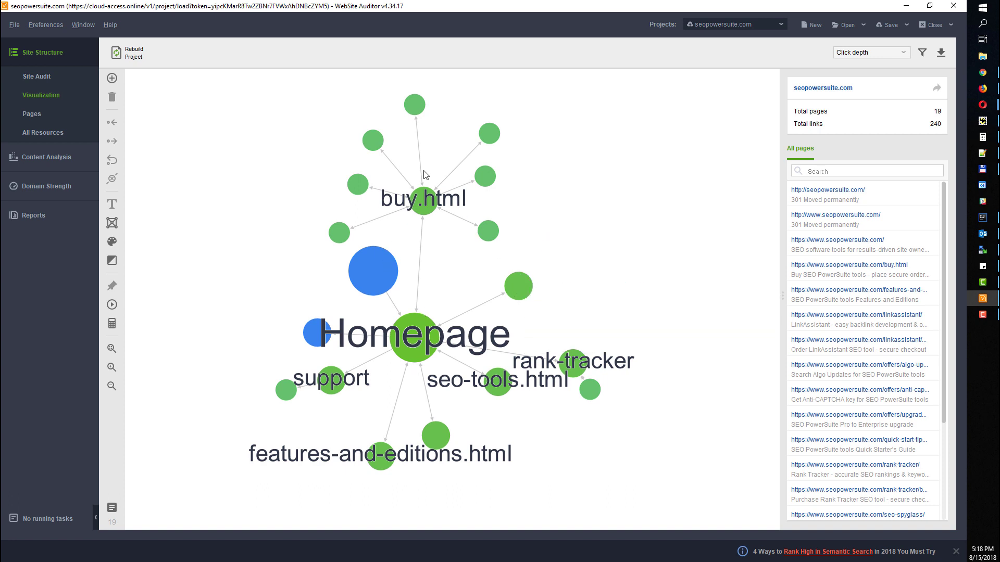
left_click(430, 341)
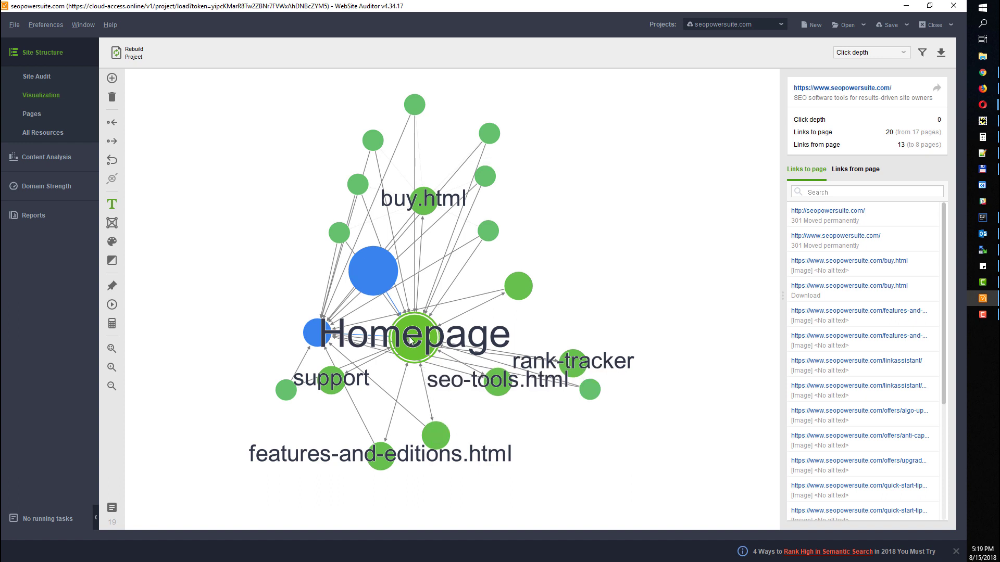
left_click(527, 291)
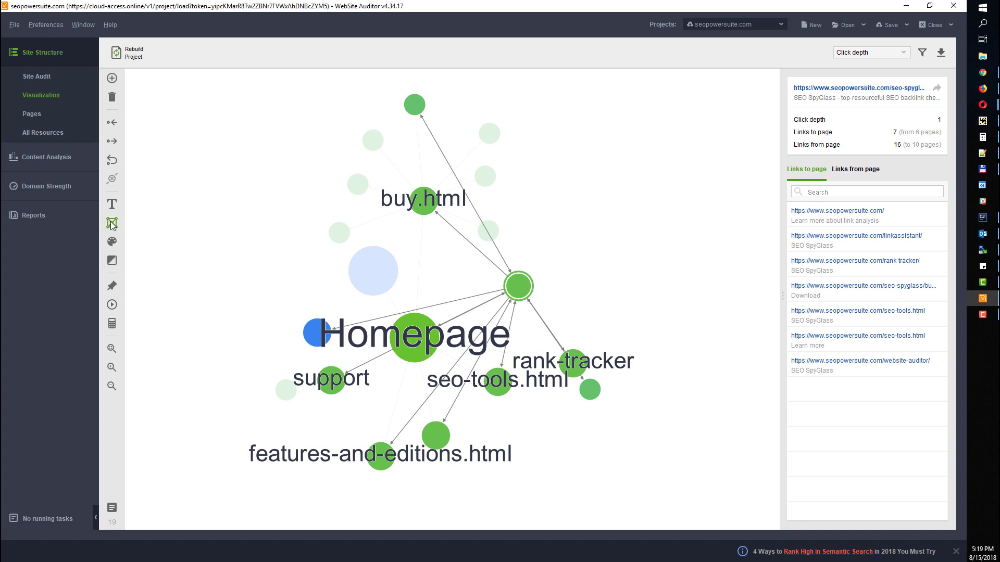
left_click(112, 224)
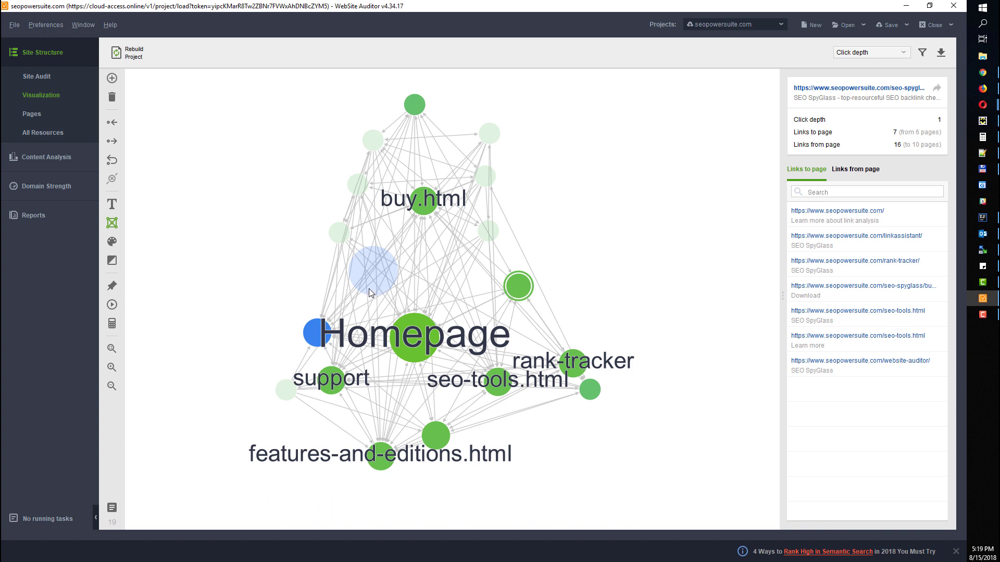
- Deselect nodes to view site totals, hide the extra links again, and start adding a page
mouse_move(369, 294)
left_click(205, 248)
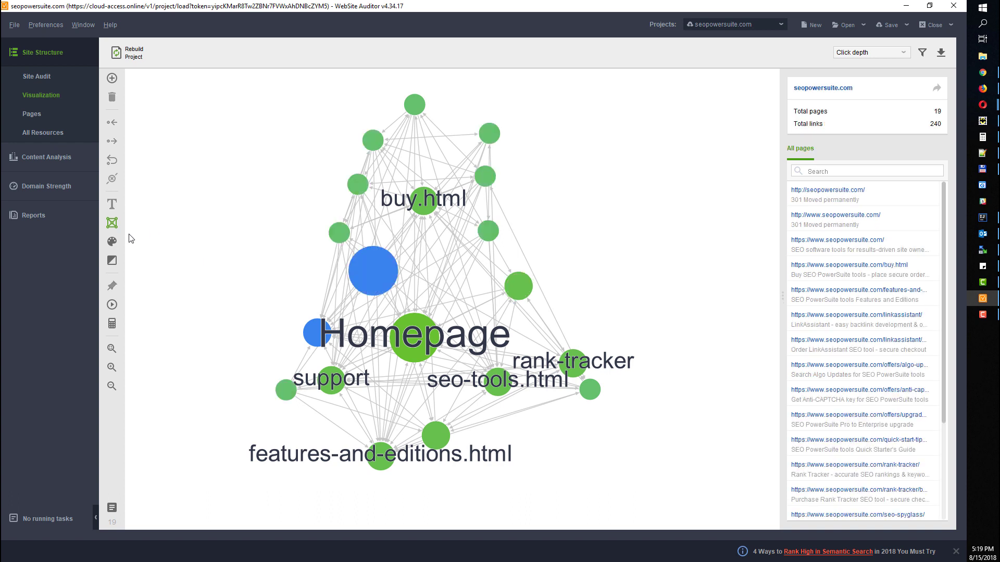
left_click(112, 223)
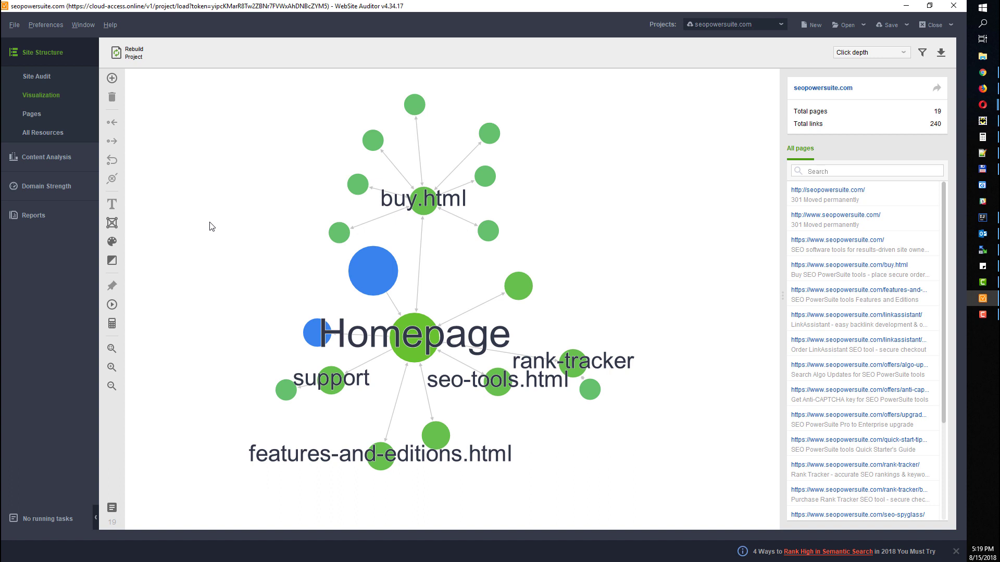
left_click(112, 78)
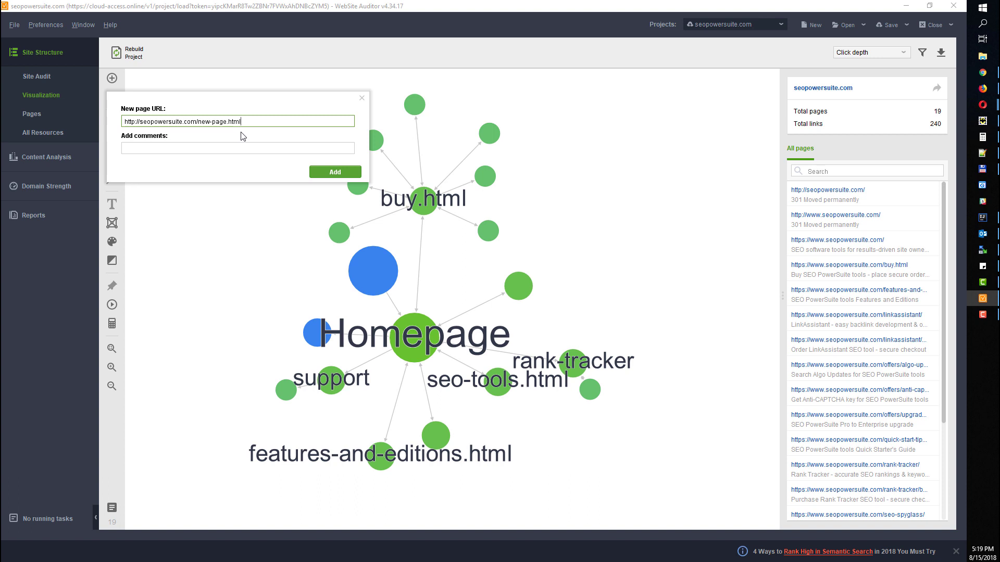
left_click(344, 174)
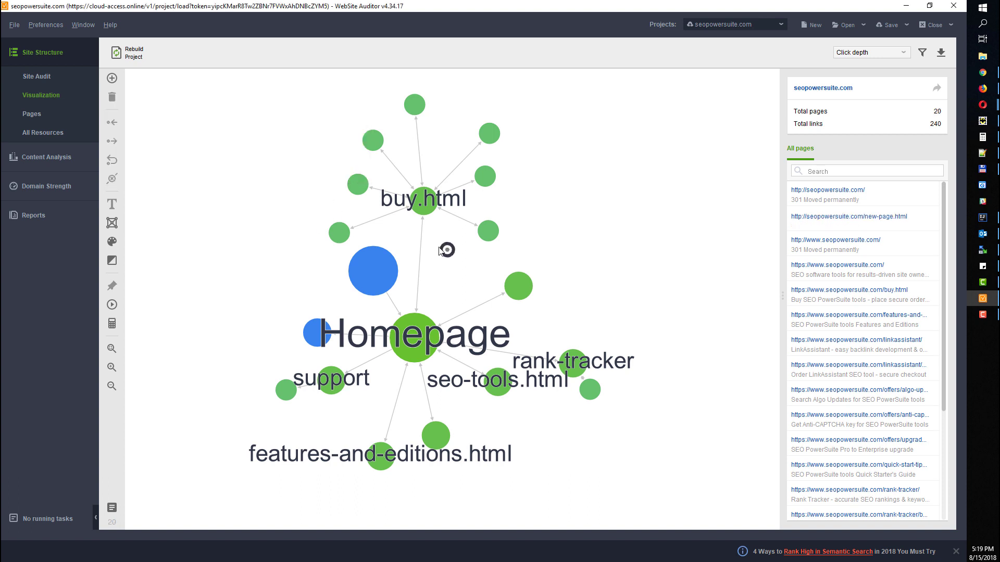
left_click_drag(449, 255, 474, 245)
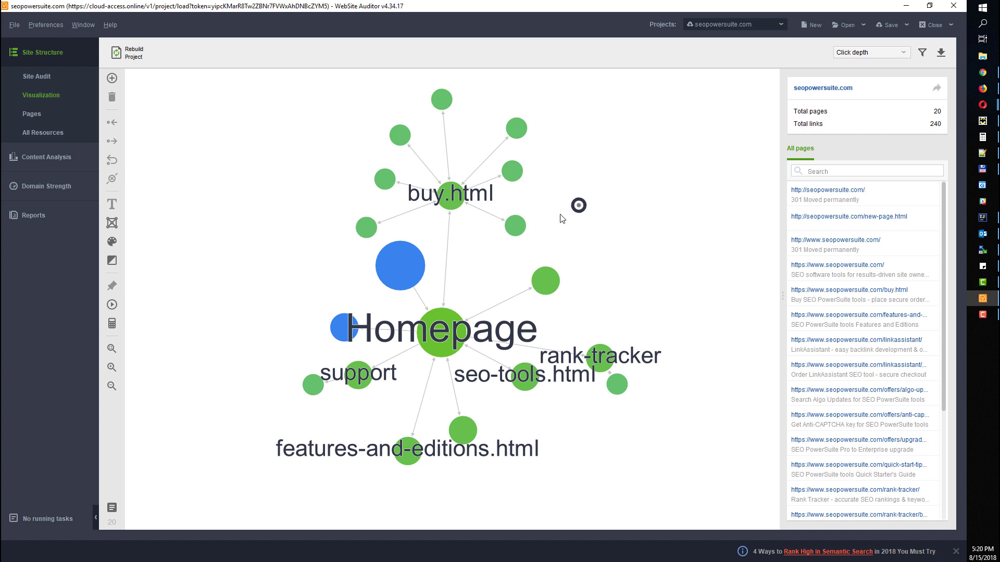
left_click(578, 205)
- From new-page.html, tick outgoing links to the three homepage variants and buy.html
left_click(112, 142)
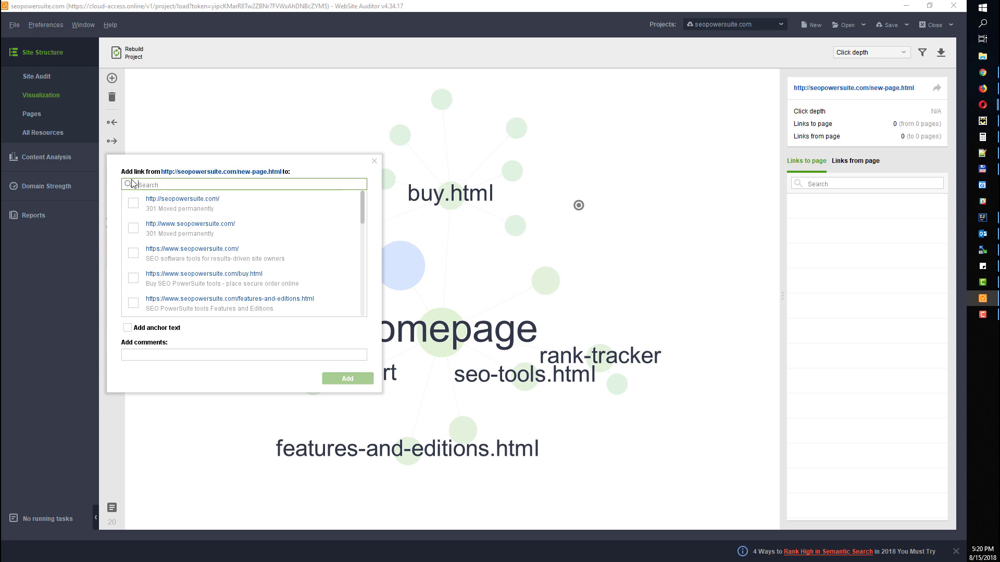
left_click(375, 161)
left_click(113, 143)
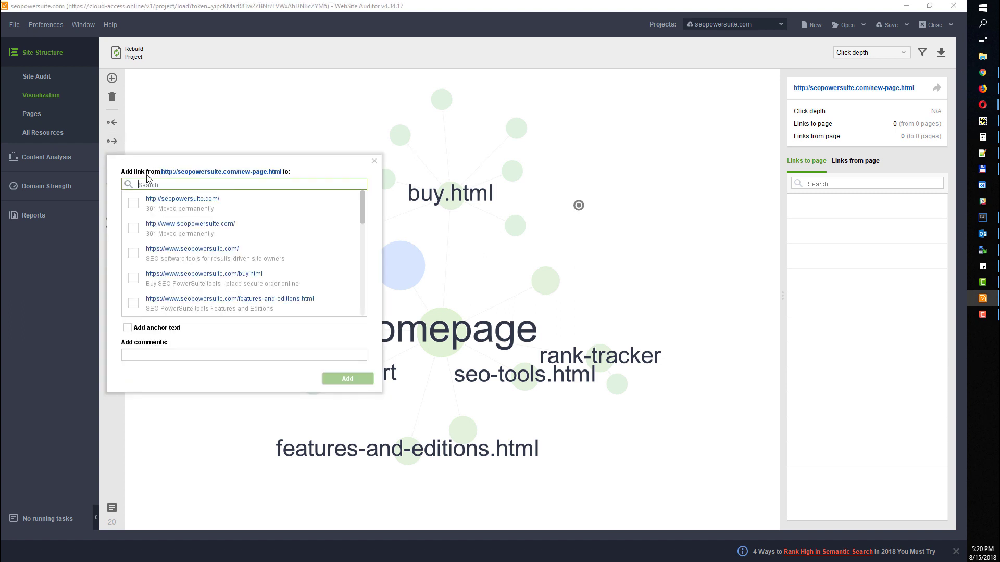
left_click(134, 204)
left_click(134, 229)
left_click(134, 254)
left_click(134, 278)
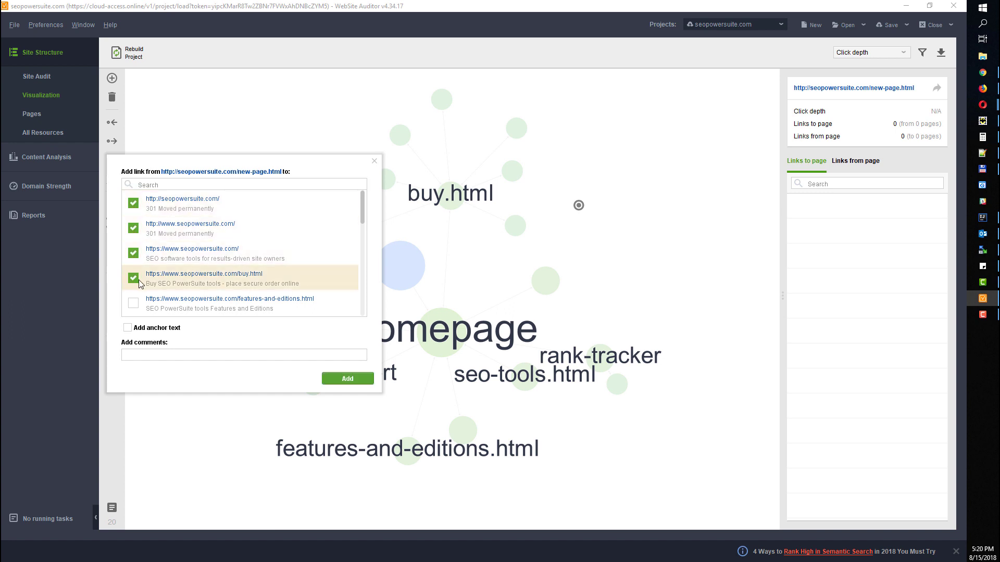
- Also tick features-and-editions.html and both linkassistant pages, then add all seven links
scroll(139, 283, "down", 1)
left_click(134, 229)
left_click(134, 254)
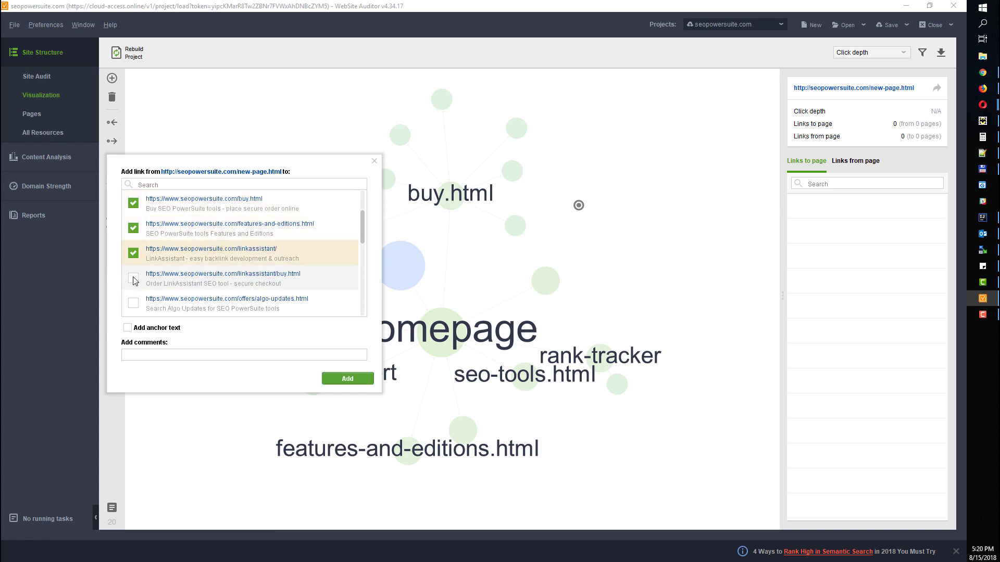
left_click(134, 279)
left_click(348, 379)
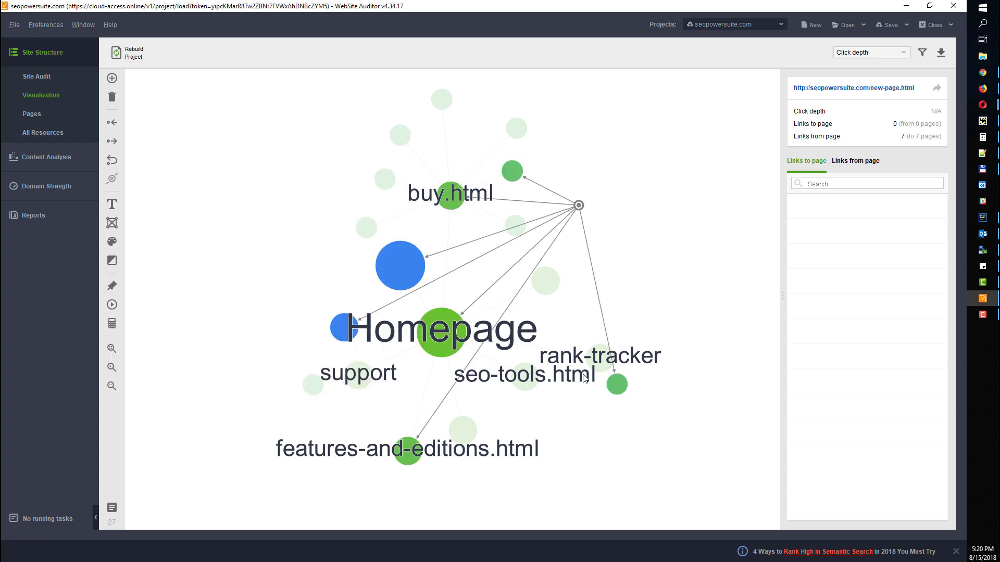
left_click(835, 52)
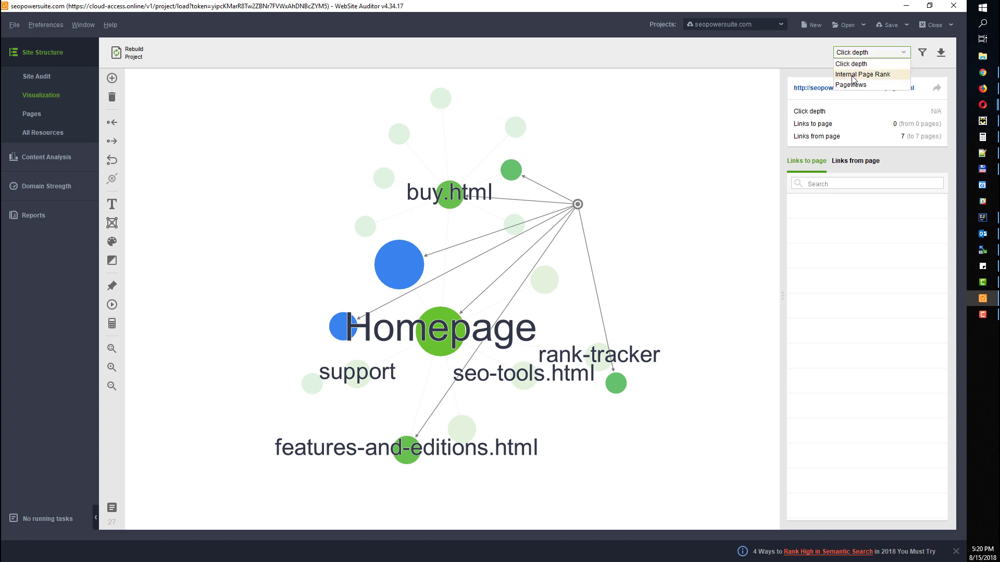
- Colour the graph by Internal Page Rank, recalculate it, and check new-page.html's rank of 39
left_click(859, 74)
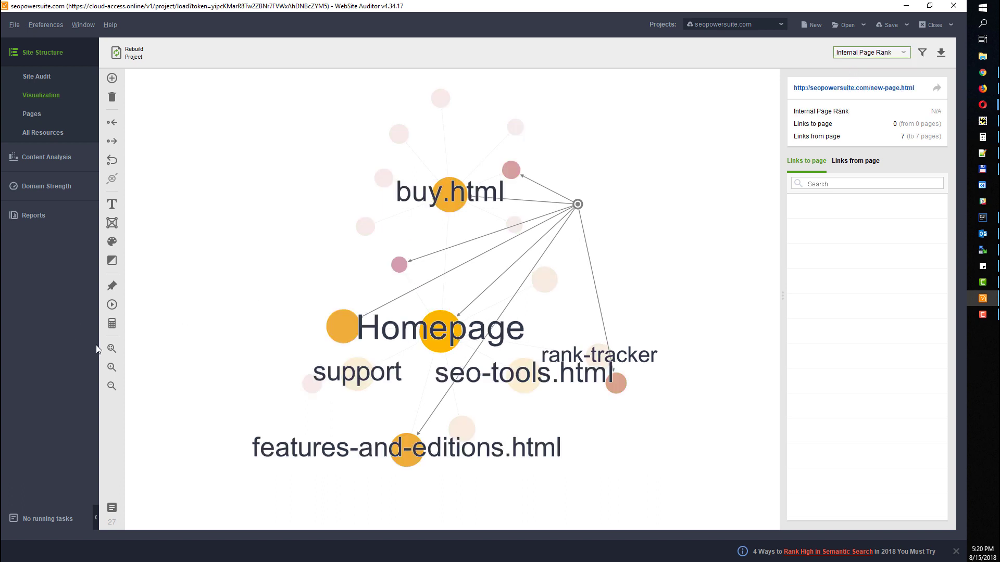
left_click(112, 326)
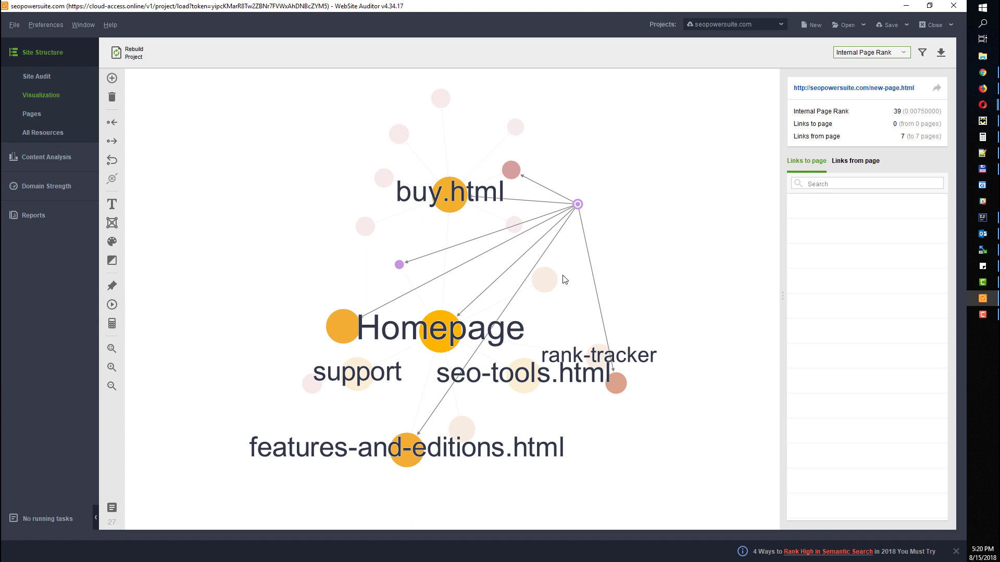
left_click(662, 209)
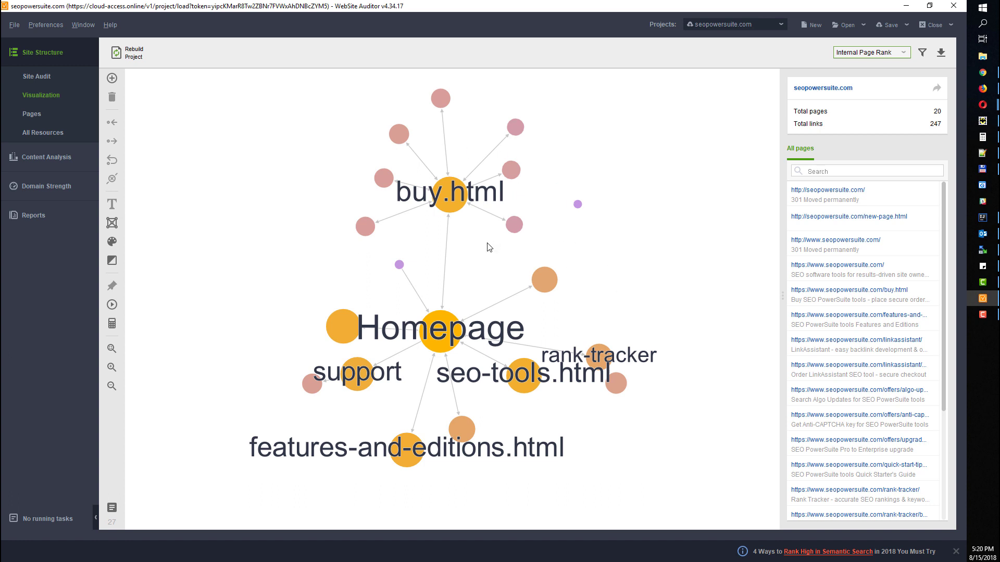
left_click(577, 204)
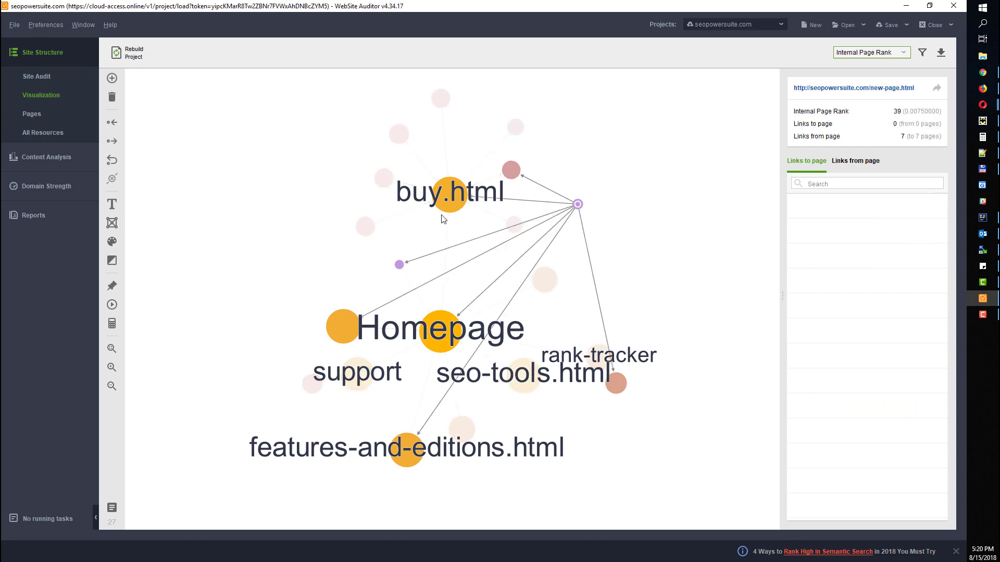
left_click(309, 171)
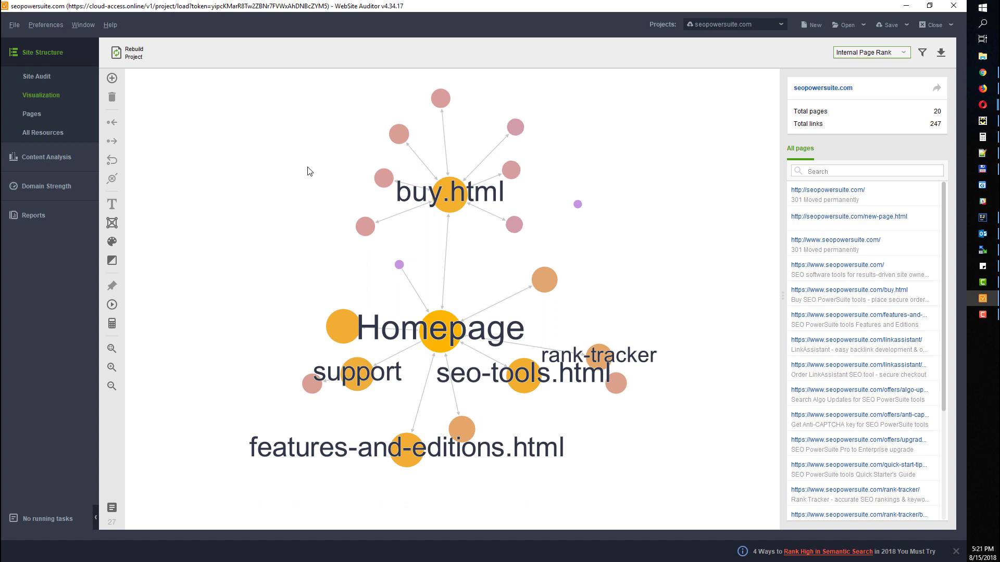
- Open and close the structure changes log twice
left_click(112, 508)
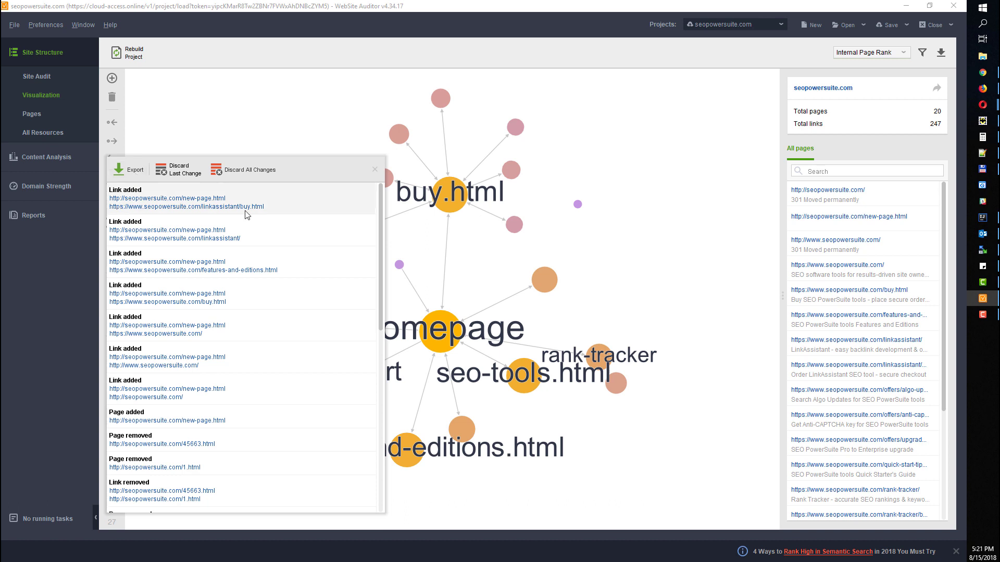
left_click(374, 170)
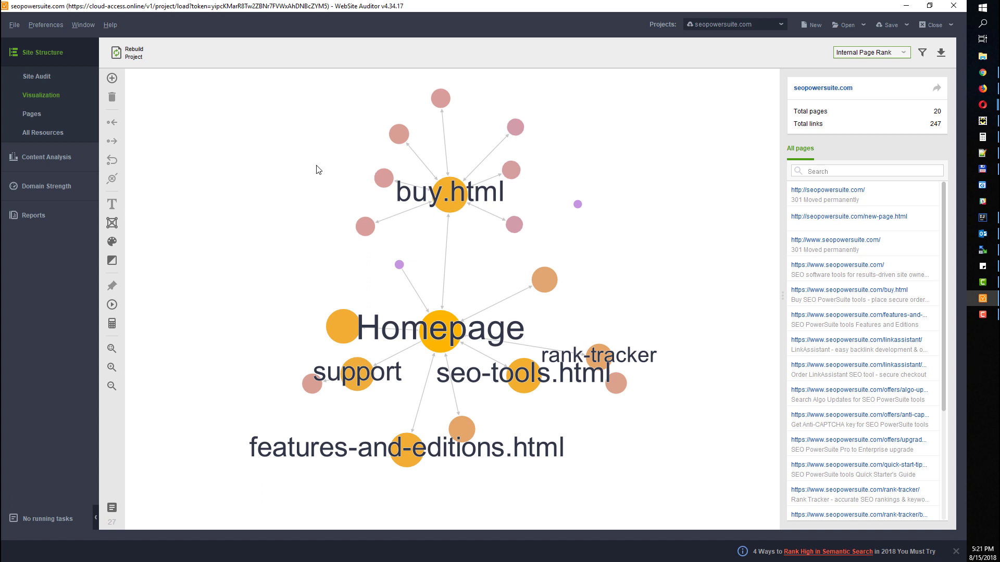
left_click(111, 507)
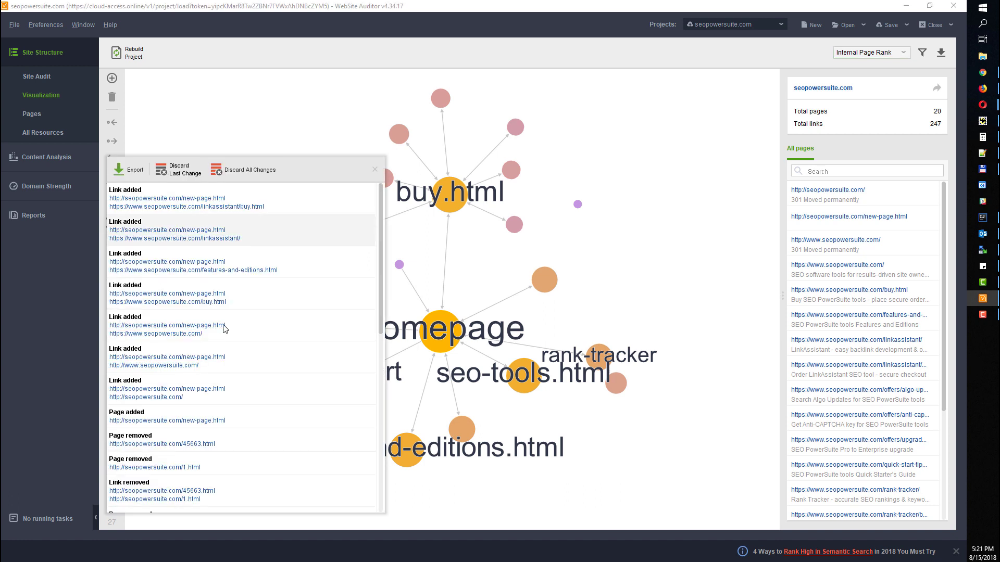
left_click(292, 136)
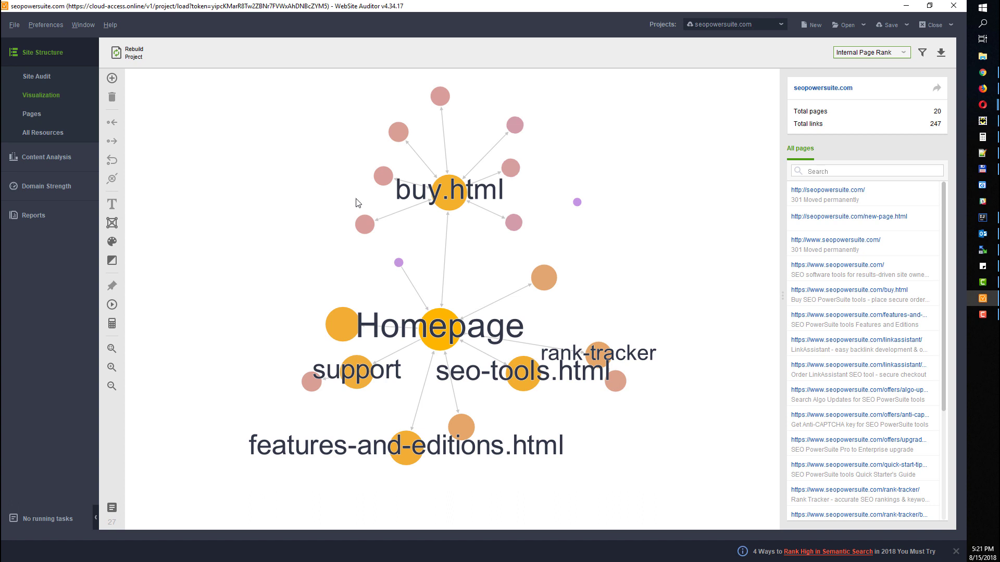
- Inspect buy.html's incoming links, deselect it, and open the All Resources table
left_click(445, 199)
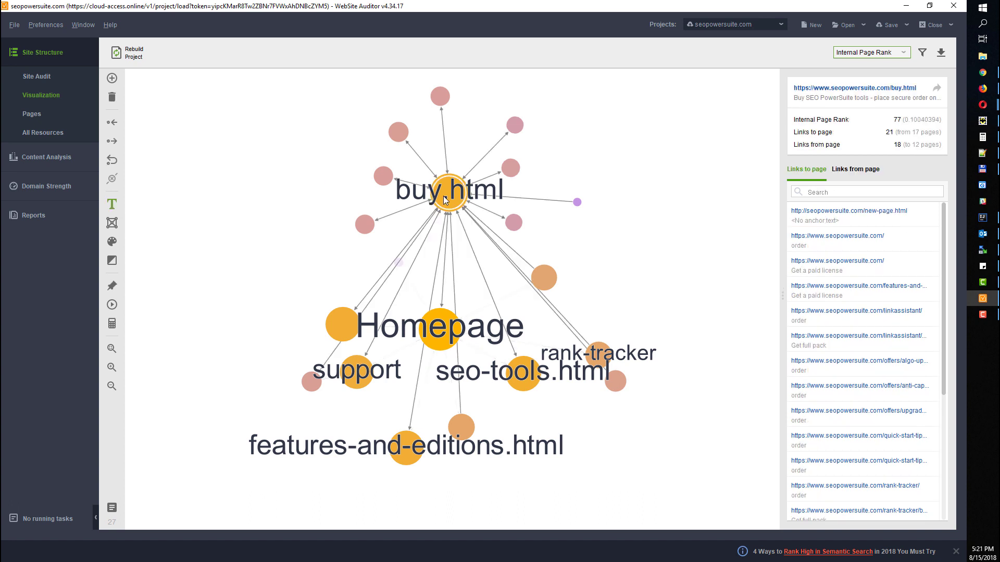
left_click(300, 175)
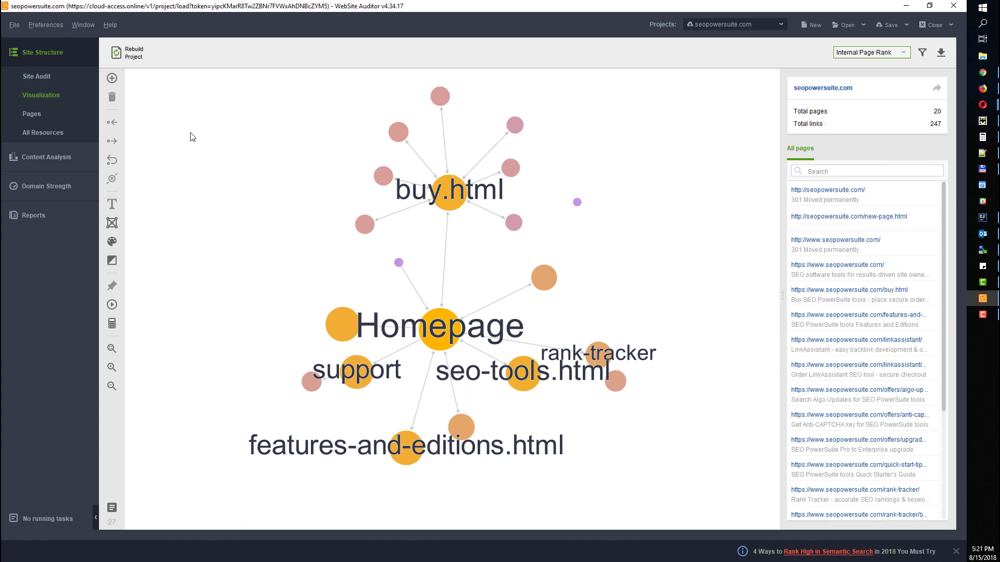
left_click(41, 133)
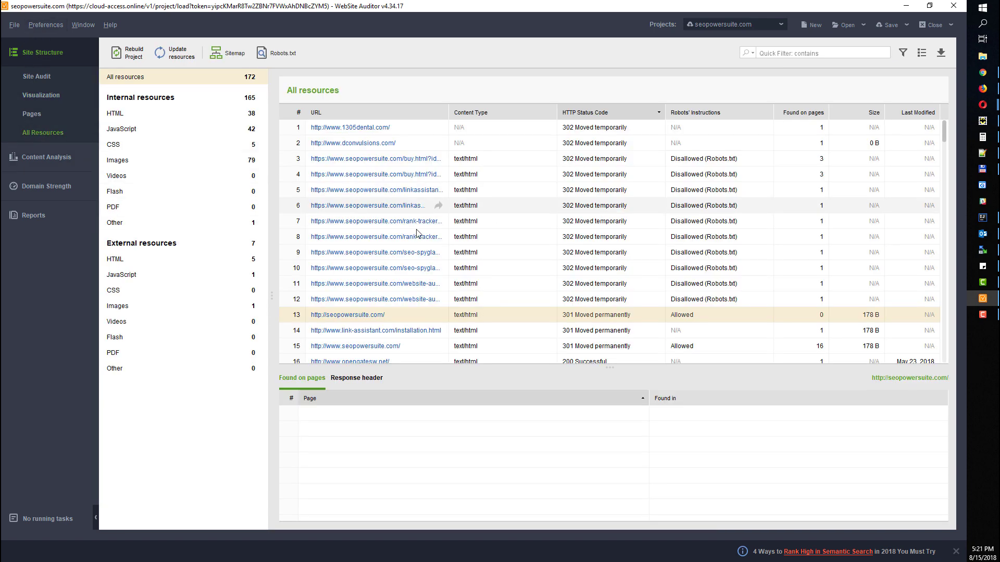
- Enlarge the All Resources table, glance at the Pages list, and come back
left_click_drag(612, 368, 612, 434)
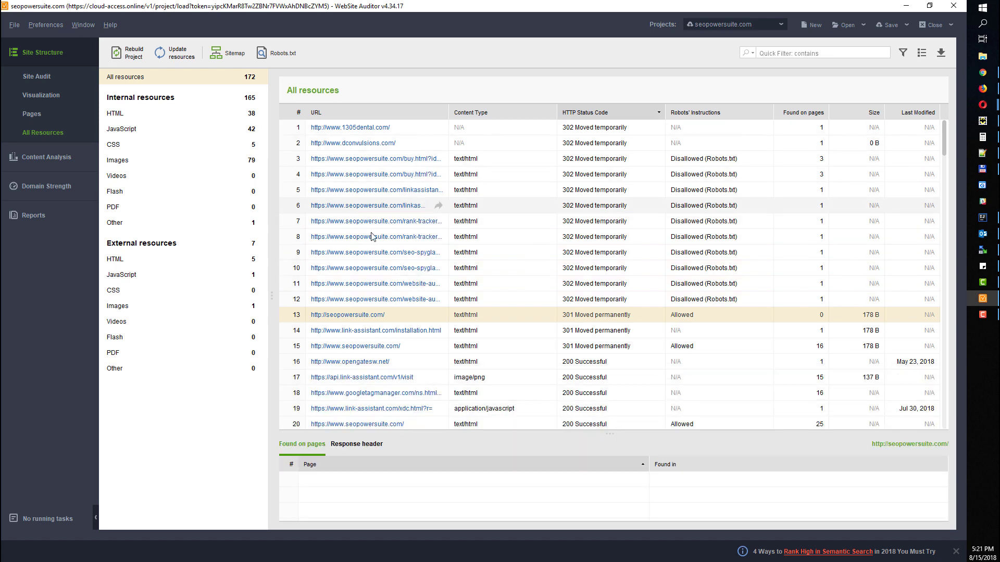
left_click(57, 116)
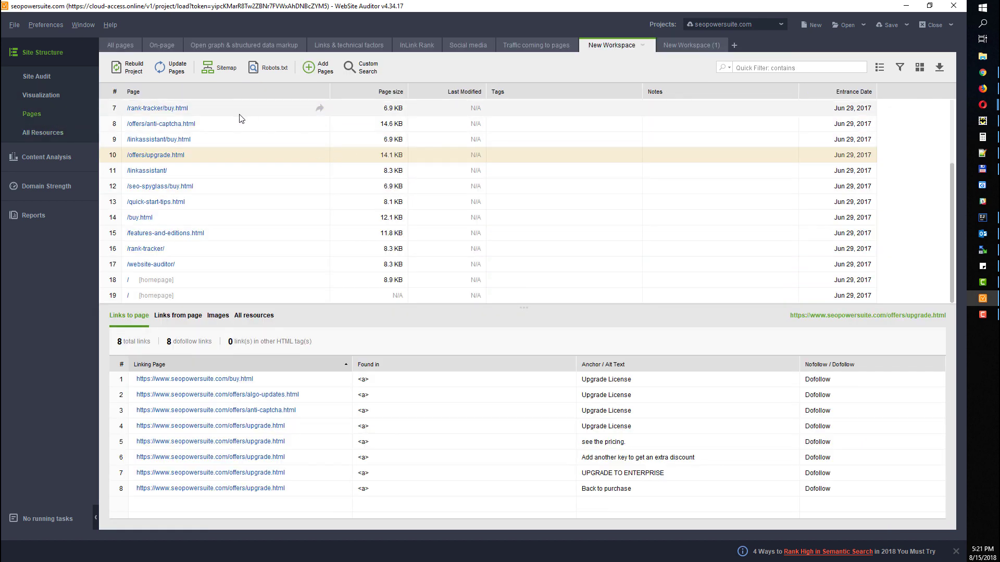
left_click(49, 133)
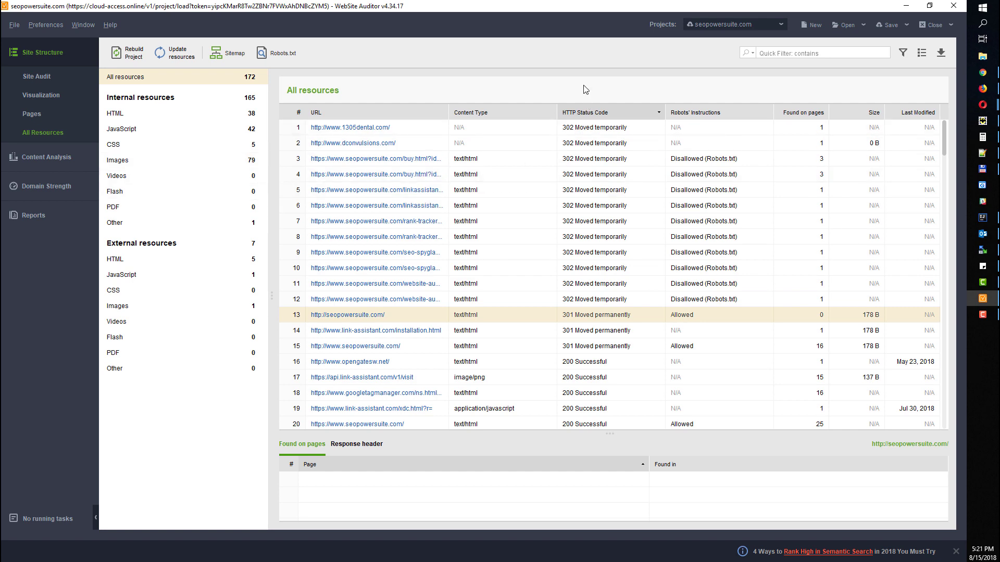
- Sort resources by HTTP Status Code in reverse order, then open the homepage's Content Analysis
left_click(597, 115)
left_click(601, 115)
scroll(568, 266, "down", 2)
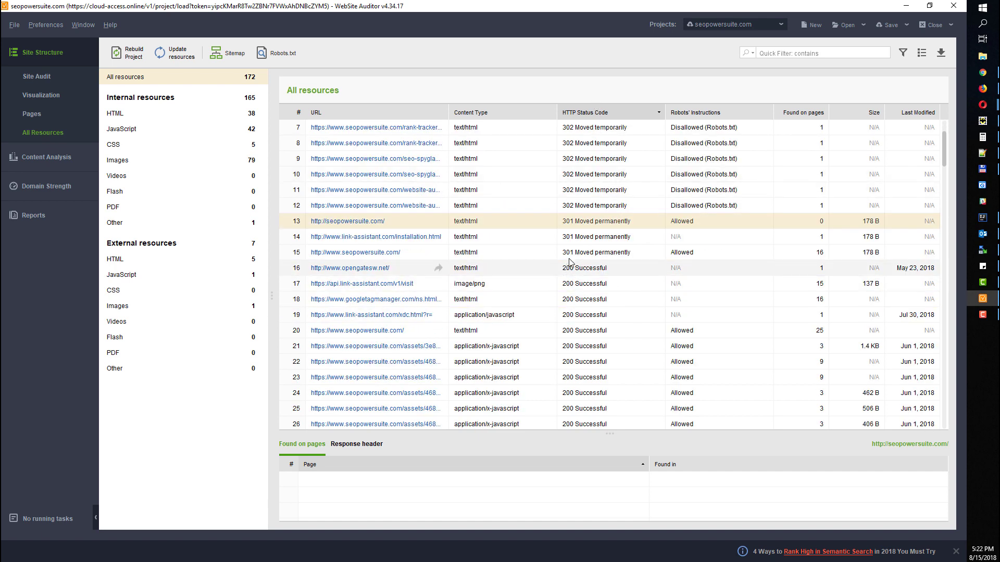
scroll(570, 239, "up", 2)
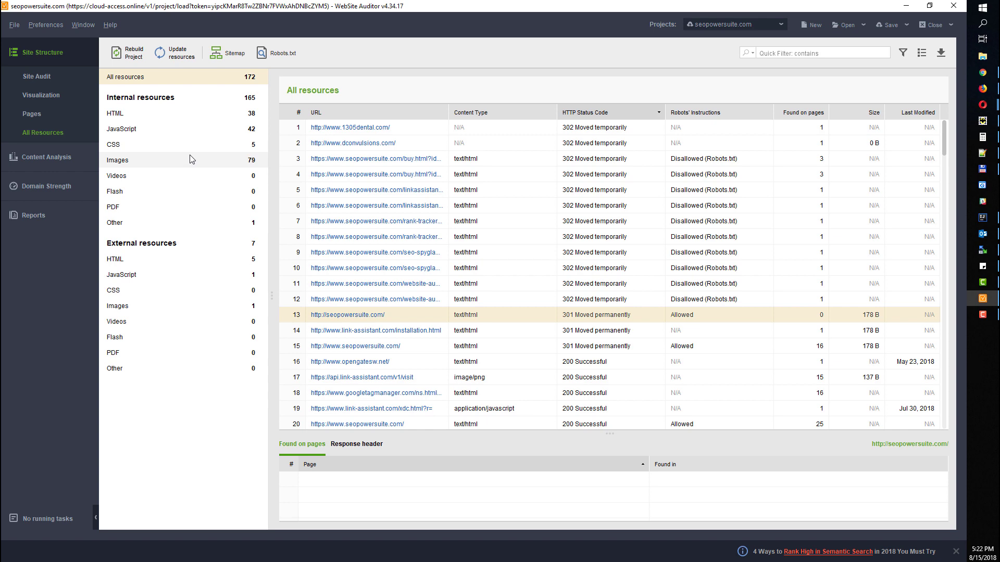
left_click(71, 157)
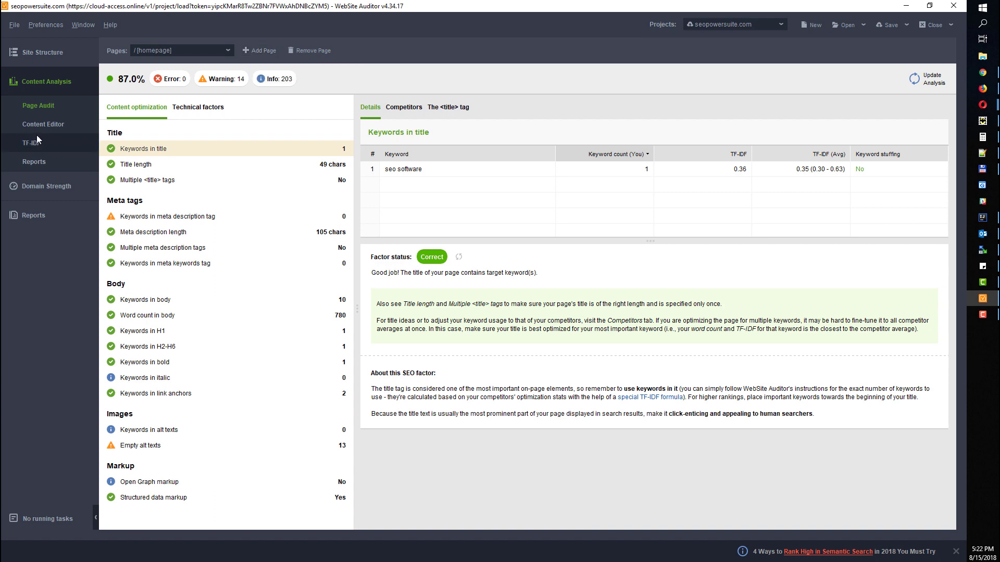
left_click(262, 51)
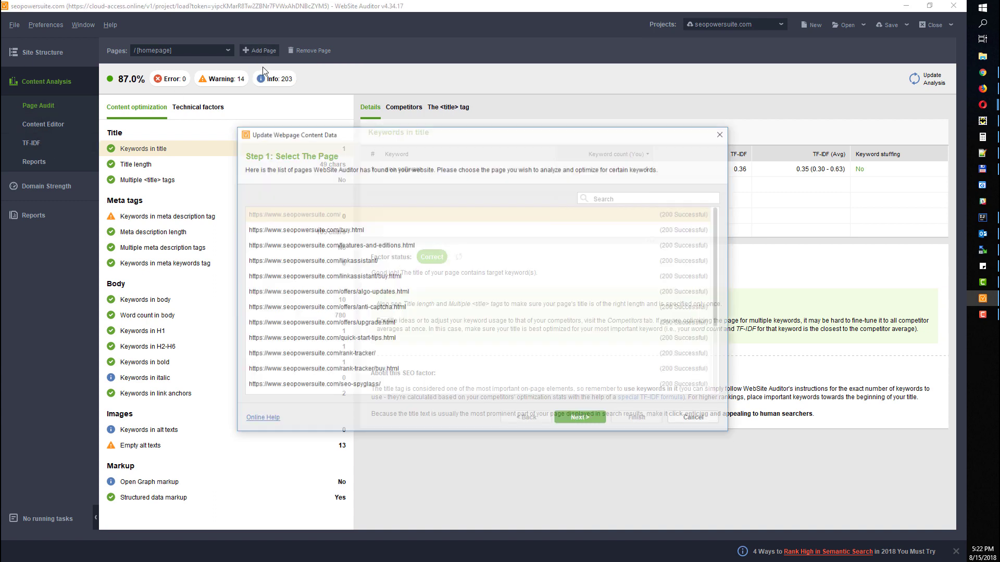
scroll(314, 282, "down", 3)
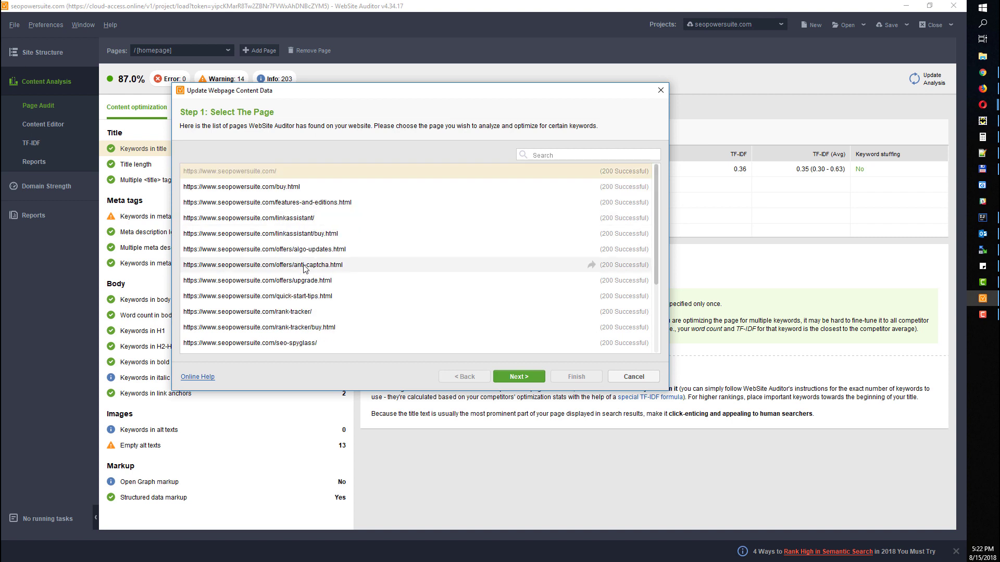
scroll(307, 272, "up", 3)
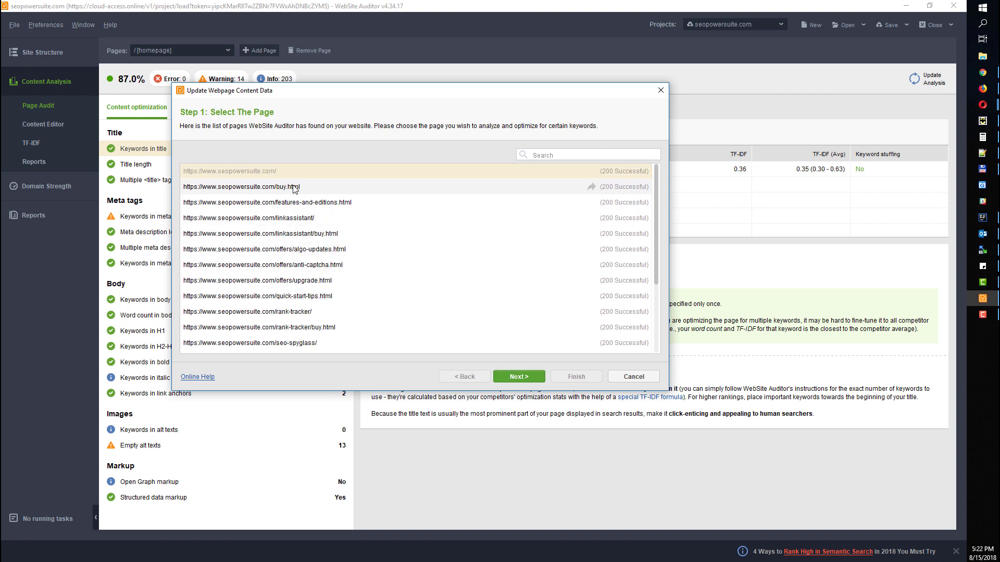
left_click(296, 188)
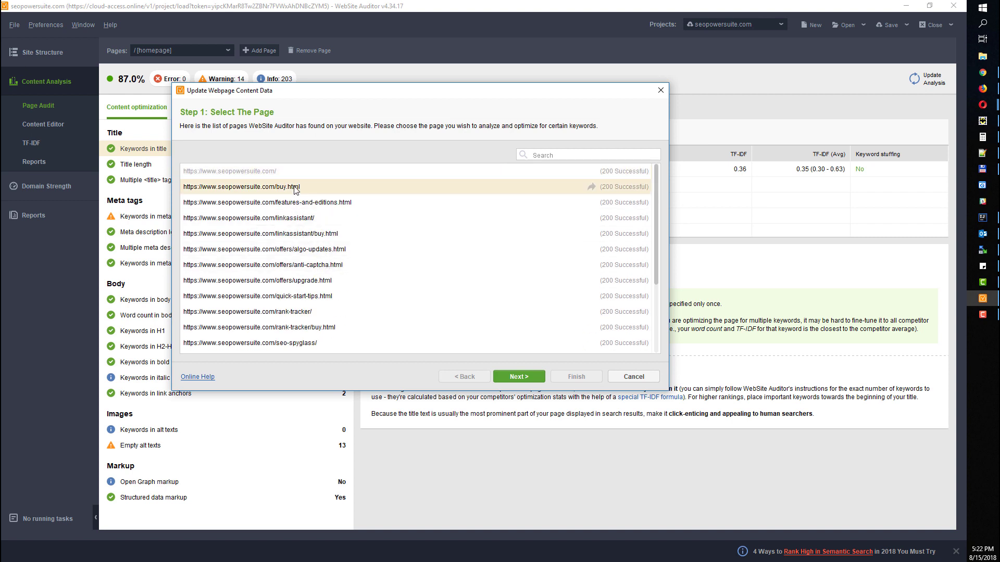
left_click(533, 379)
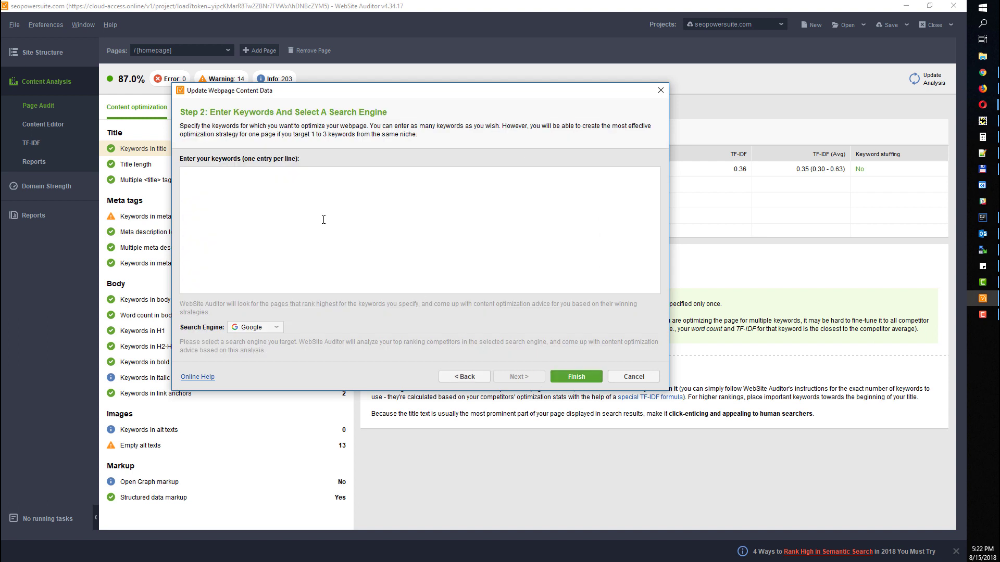
type("seo tool")
left_click(242, 325)
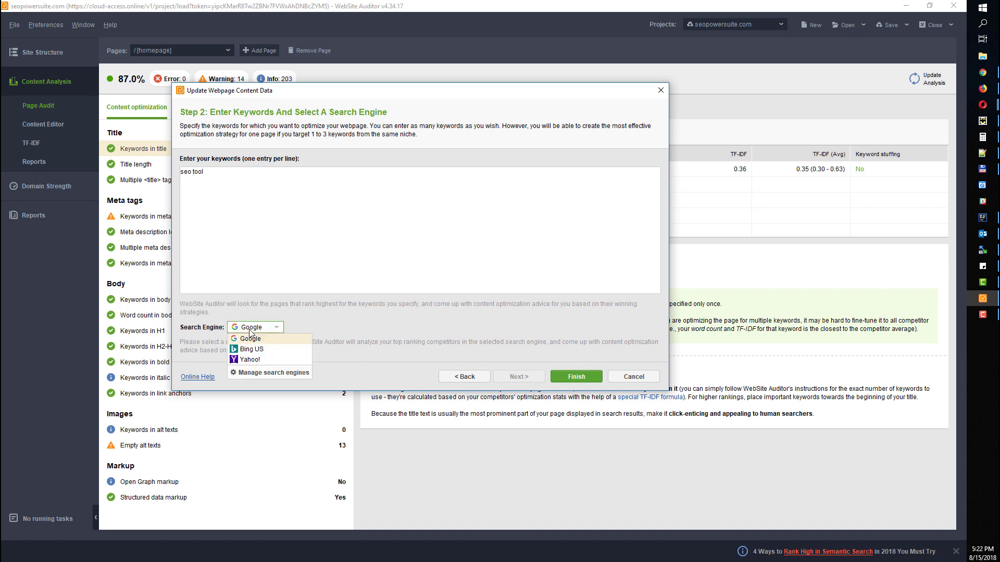
left_click(253, 337)
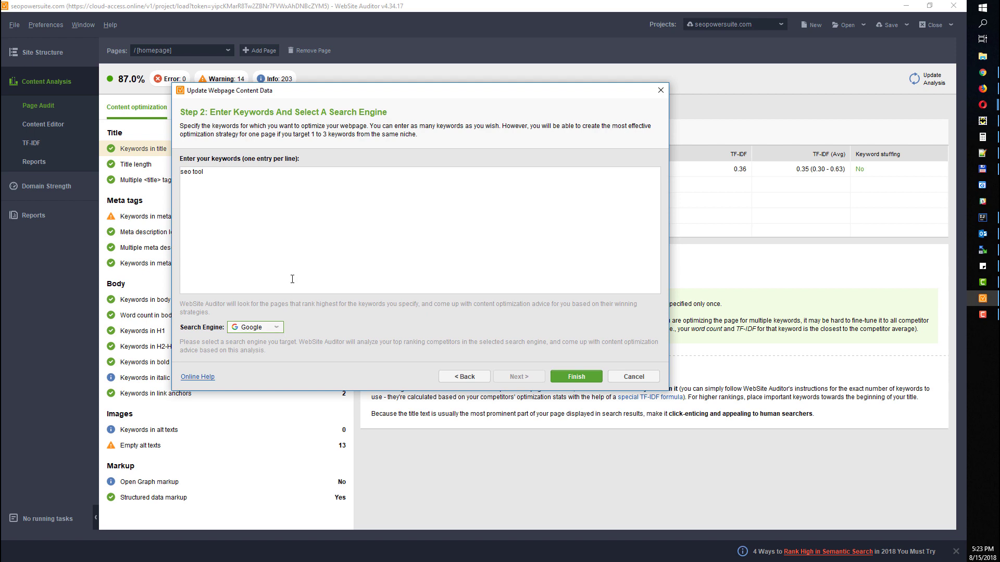
left_click(661, 92)
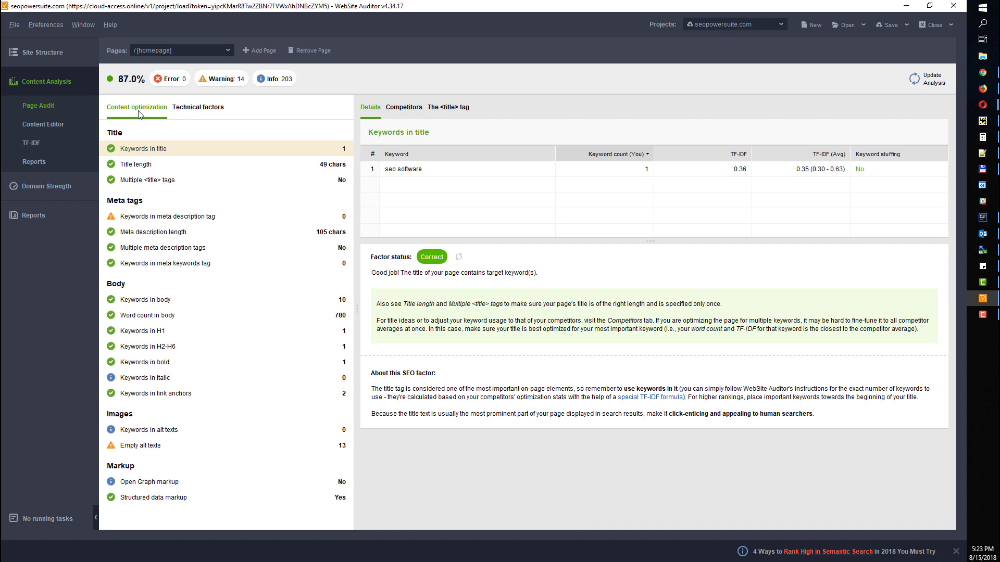
left_click(194, 110)
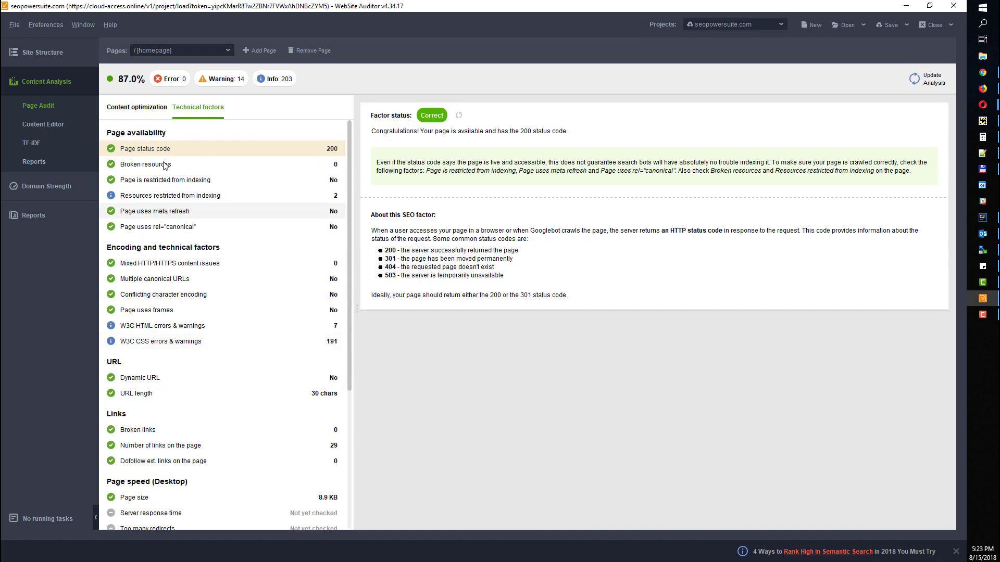
left_click(136, 107)
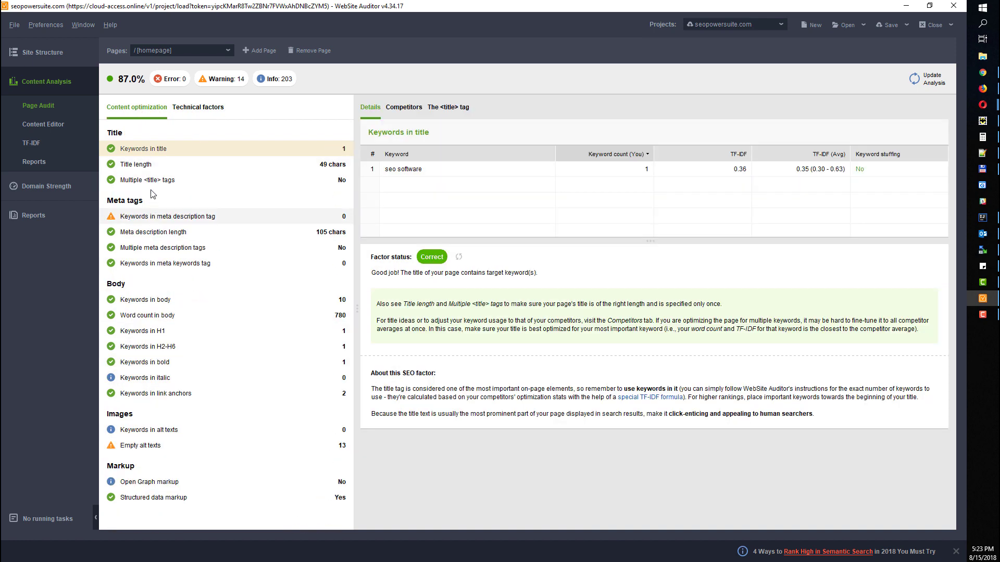
left_click(42, 52)
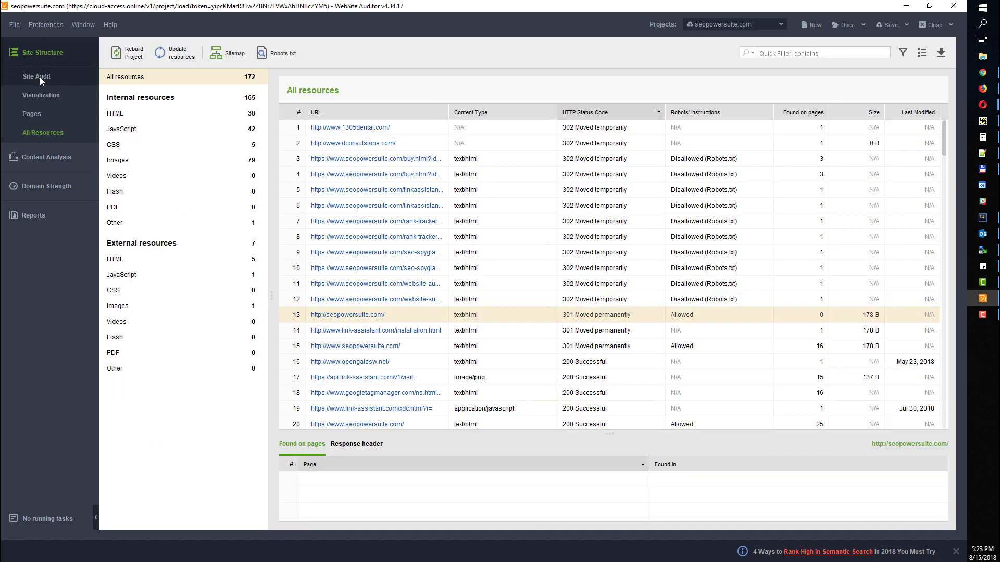
left_click(40, 77)
left_click(64, 157)
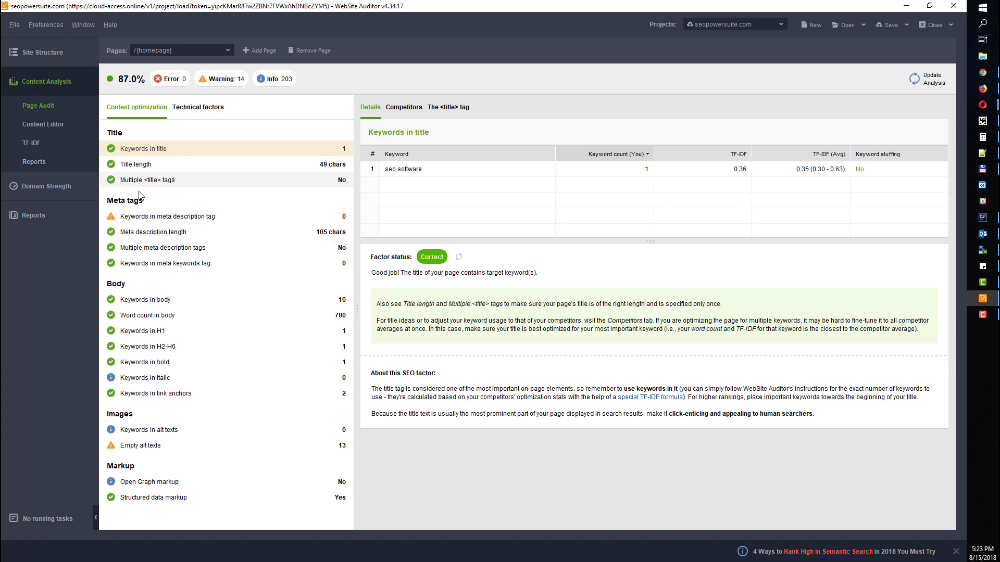
- Select the 'Keywords in meta description tag' warning and compare competitors' meta descriptions for 'seo software'
left_click(117, 220)
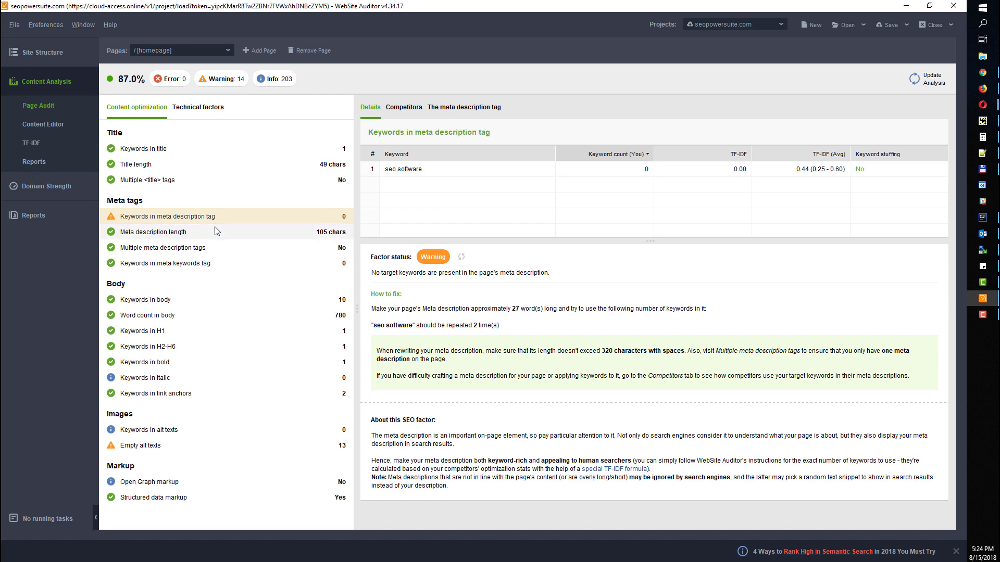
left_click(416, 174)
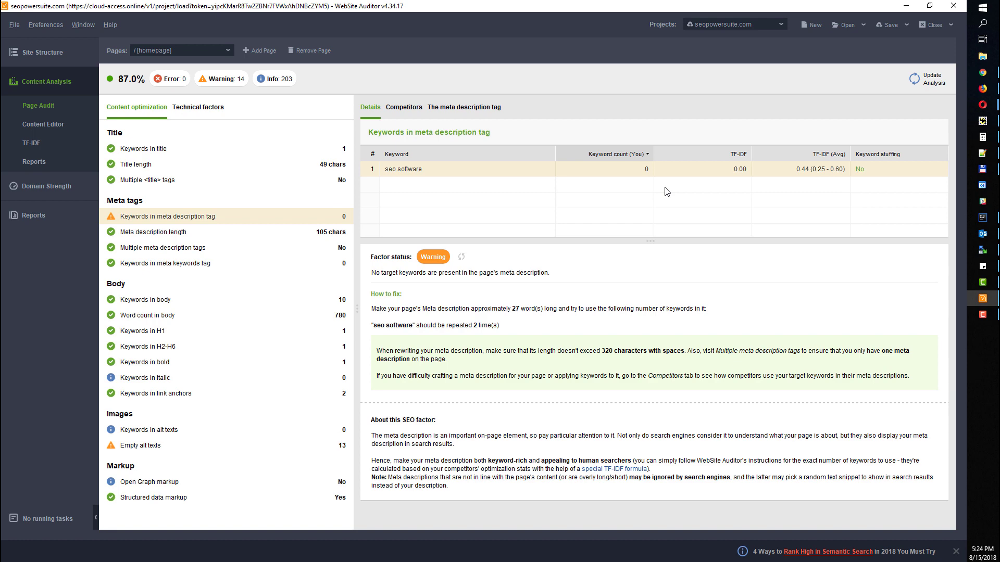
left_click(410, 109)
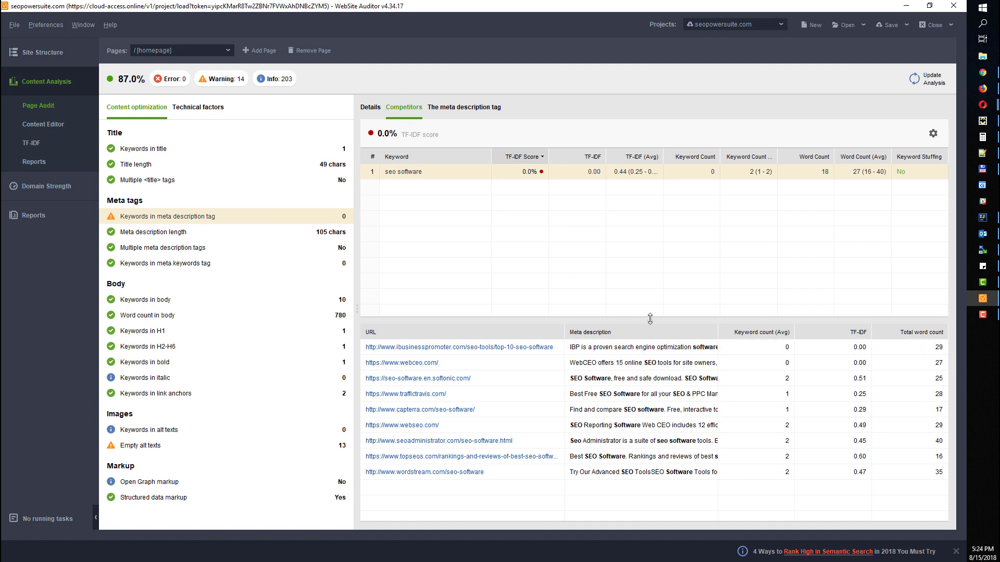
- Enlarge the competitor URL list and widen the Meta description column to read descriptions fully
left_click_drag(649, 320, 645, 267)
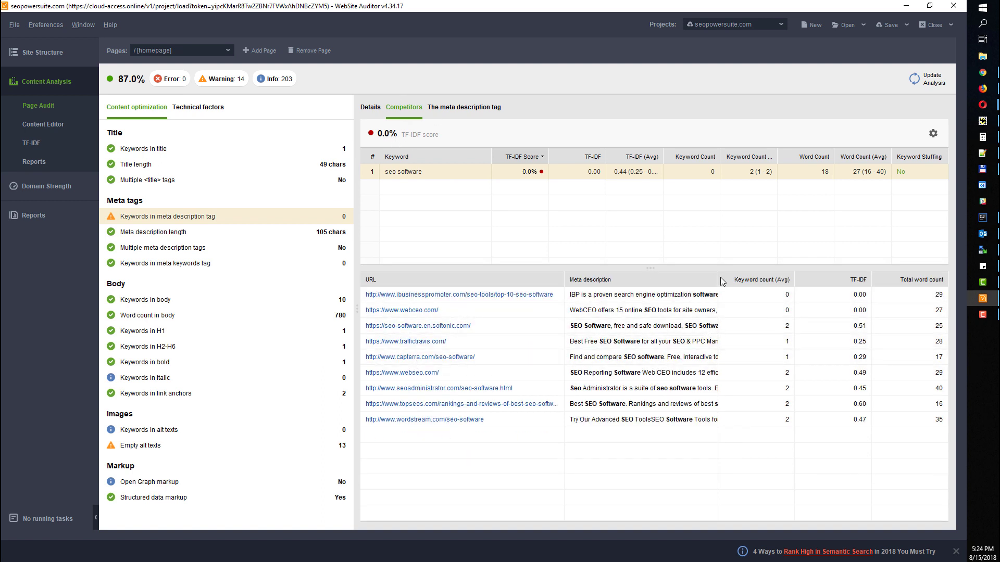
left_click_drag(718, 280, 919, 261)
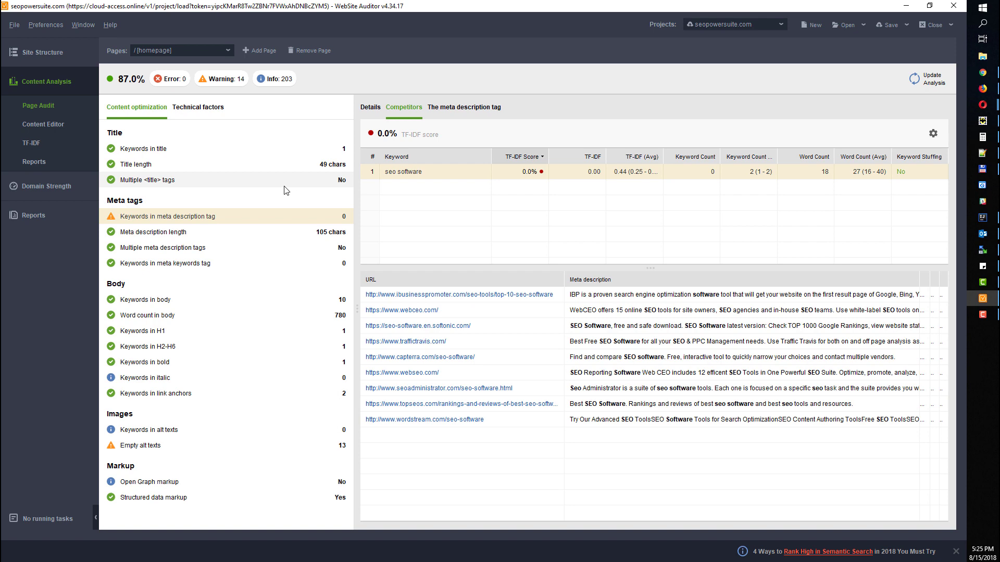
- Open the homepage in Content Editor and resize the panels beside the page preview
left_click(51, 127)
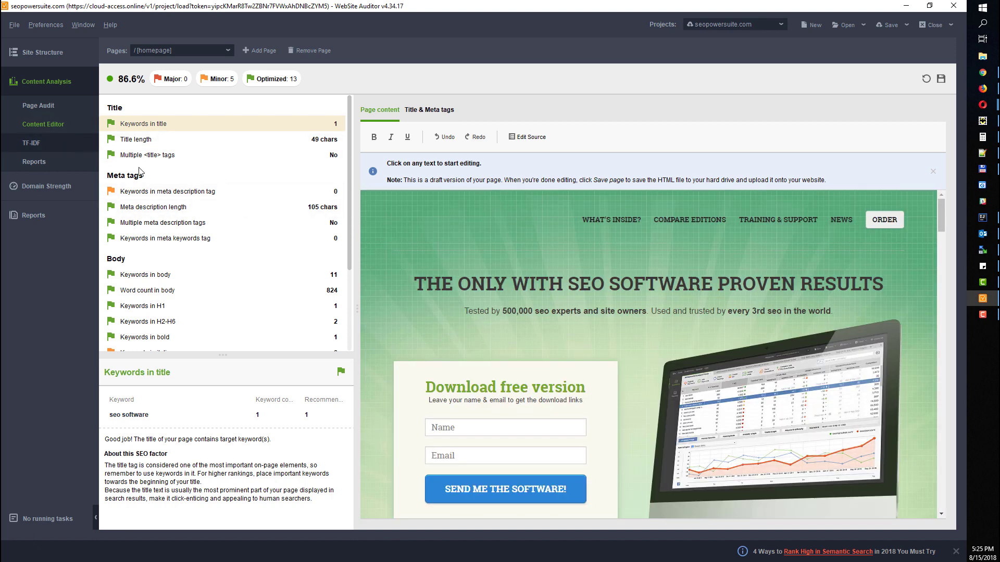
left_click_drag(357, 309, 280, 307)
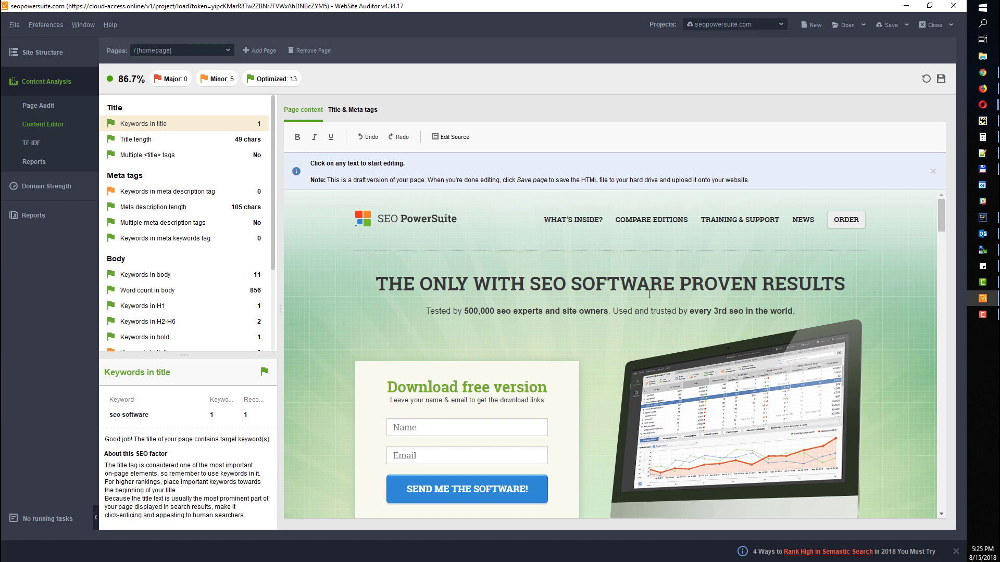
scroll(650, 361, "down", 5)
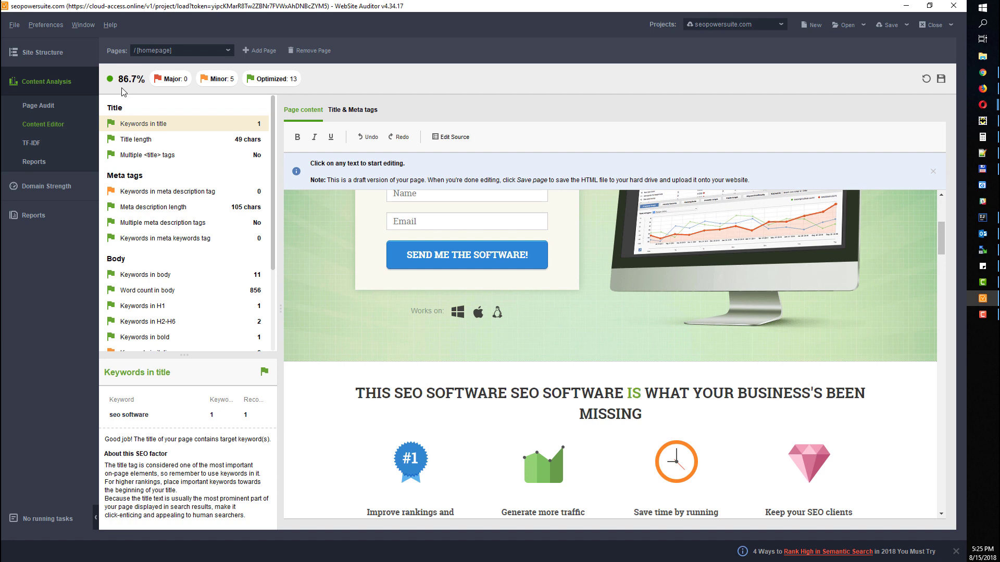
scroll(542, 267, "up", 5)
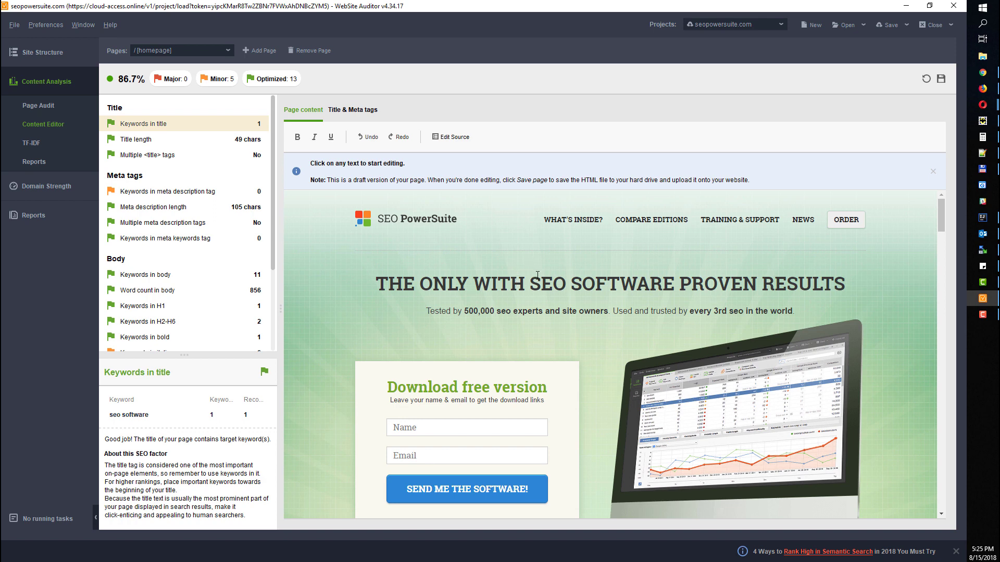
- Delete 'SEO SOFTWARE' from the H1 heading and save the draft as an HTML file
left_click_drag(534, 284, 672, 283)
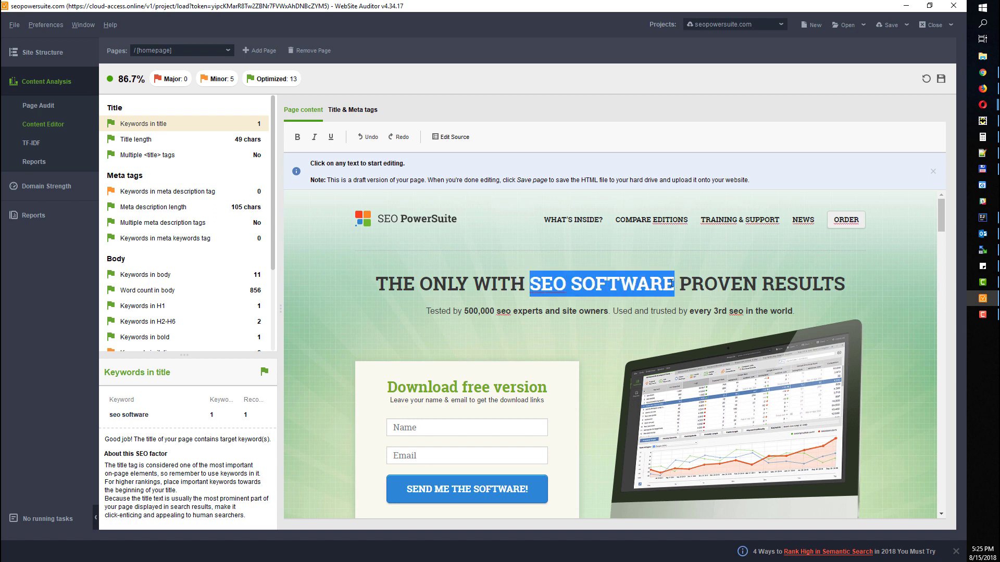
key("Delete")
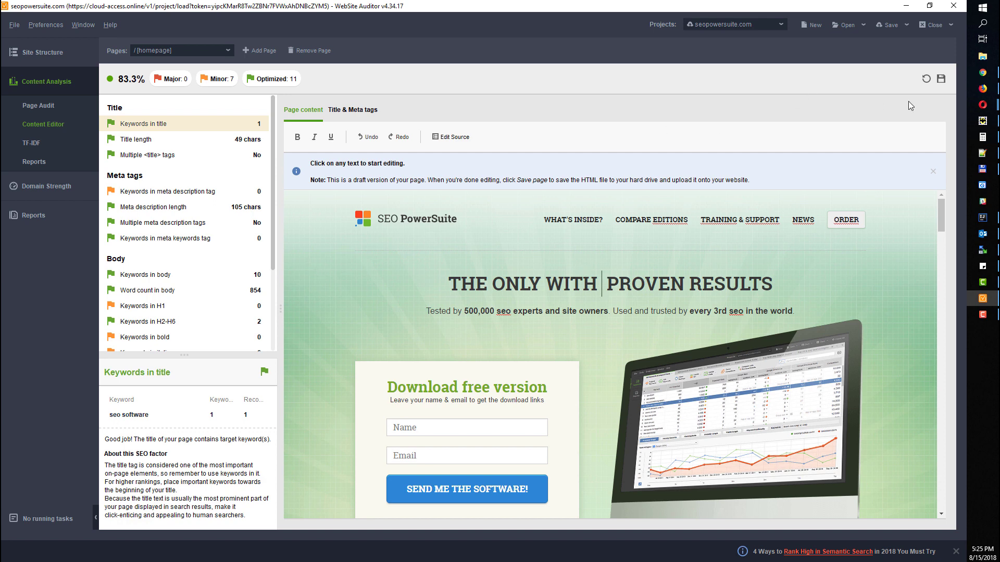
left_click(940, 79)
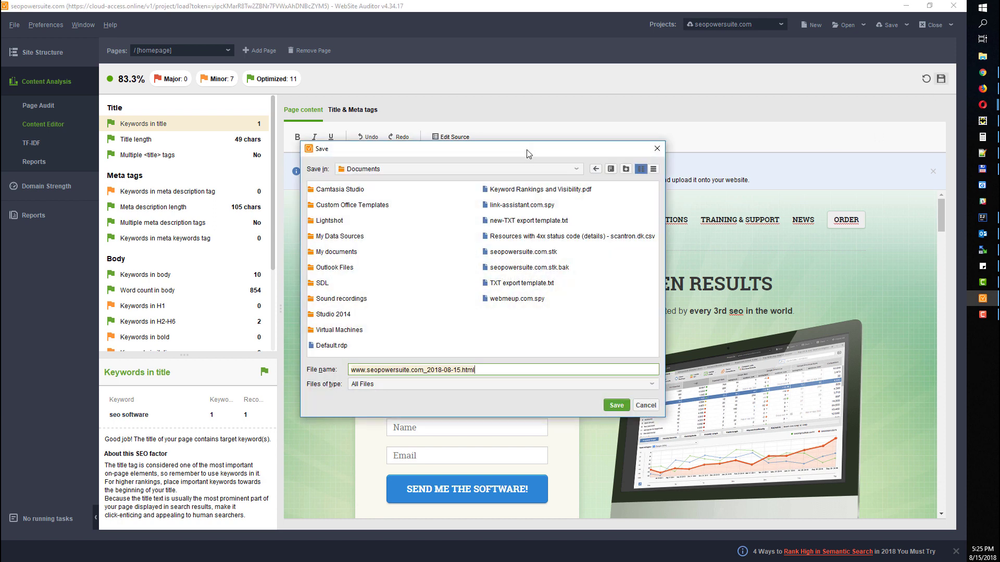
left_click_drag(528, 154, 494, 121)
left_click(352, 352)
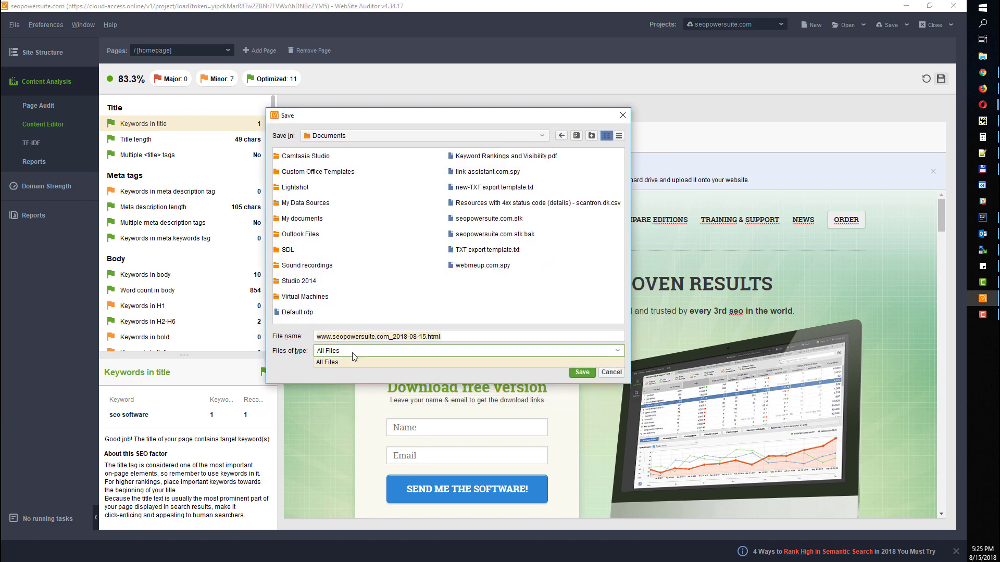
left_click(356, 380)
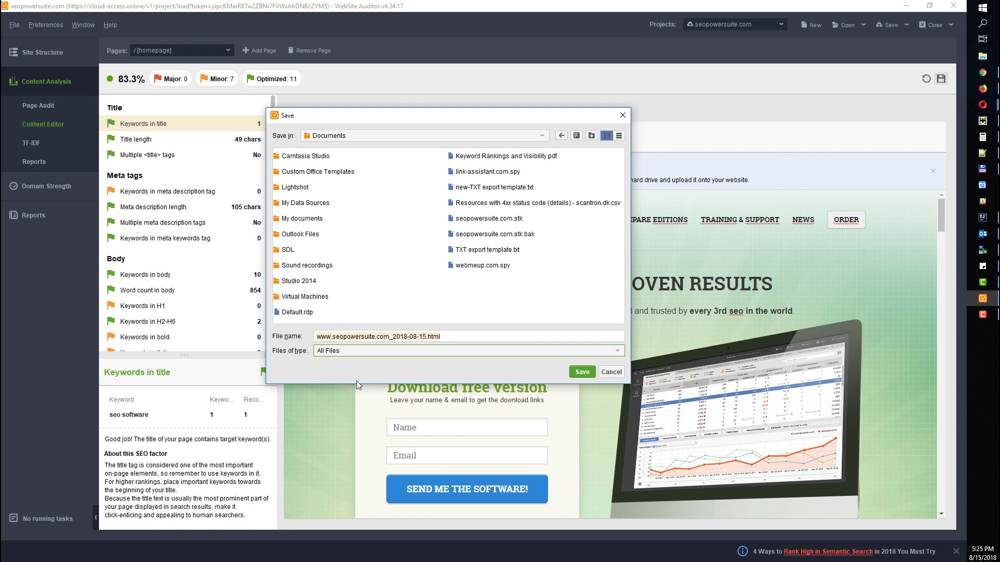
left_click(621, 117)
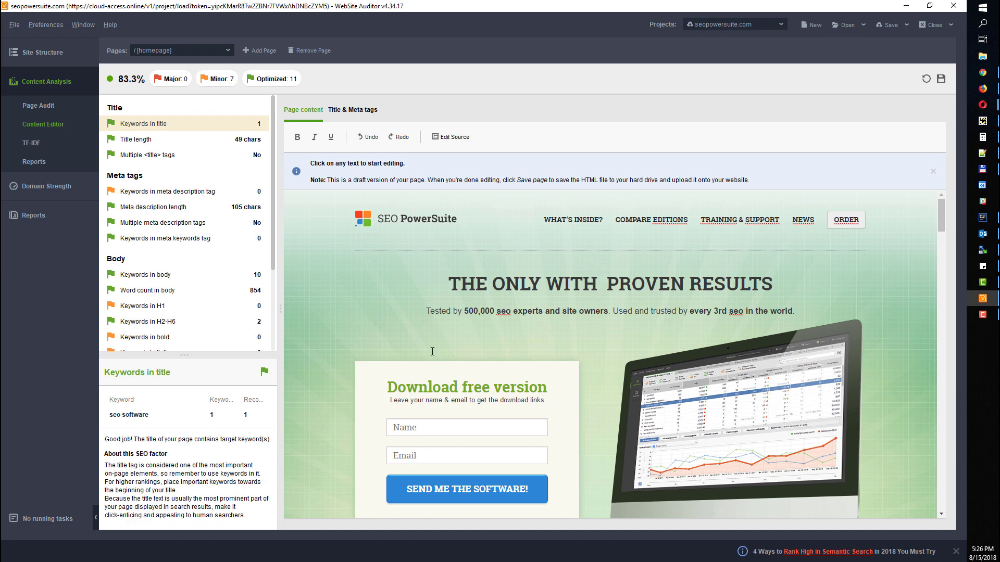
- Open the TF-IDF keyword table and sort keywords from Z to A
left_click(46, 144)
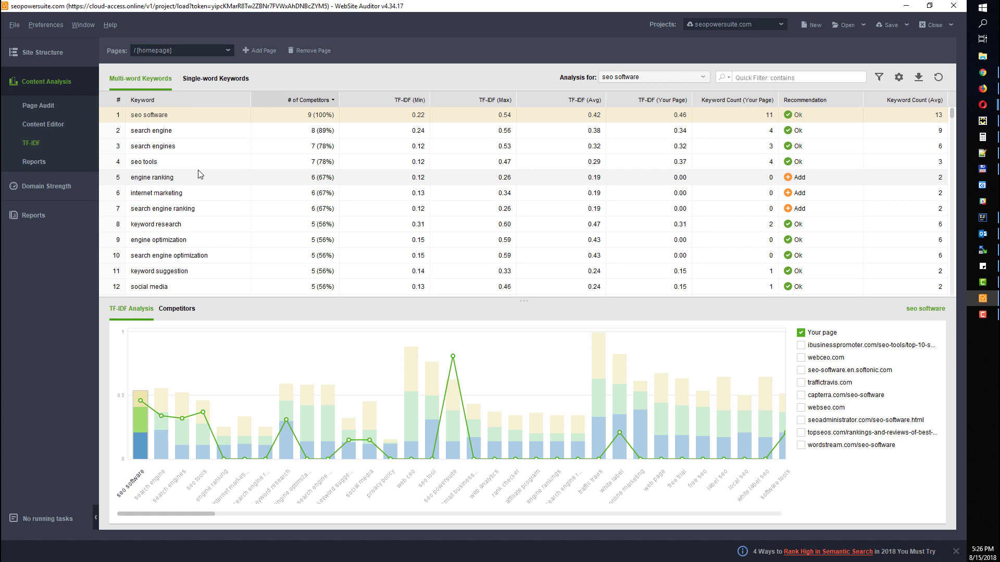
left_click(186, 100)
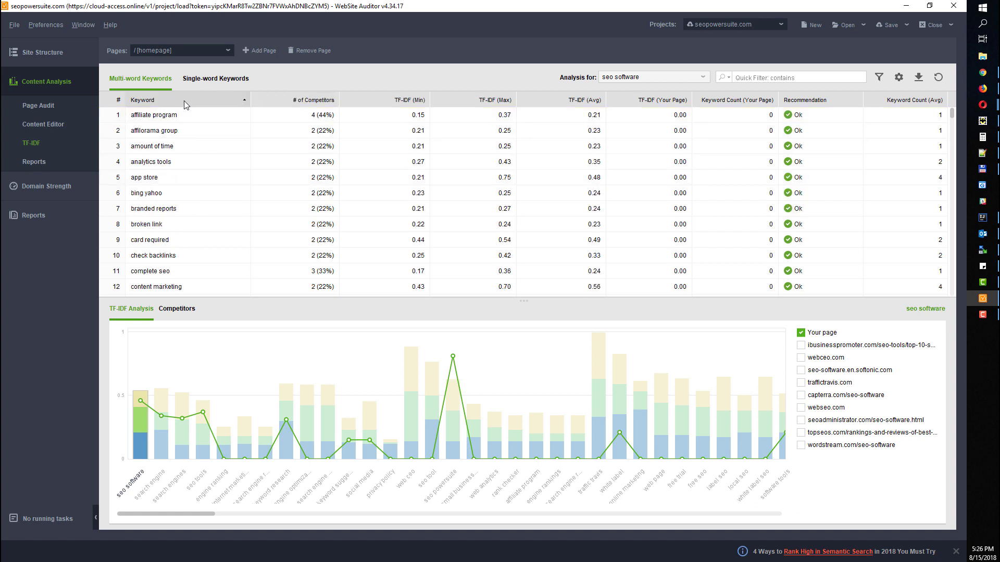
left_click(185, 101)
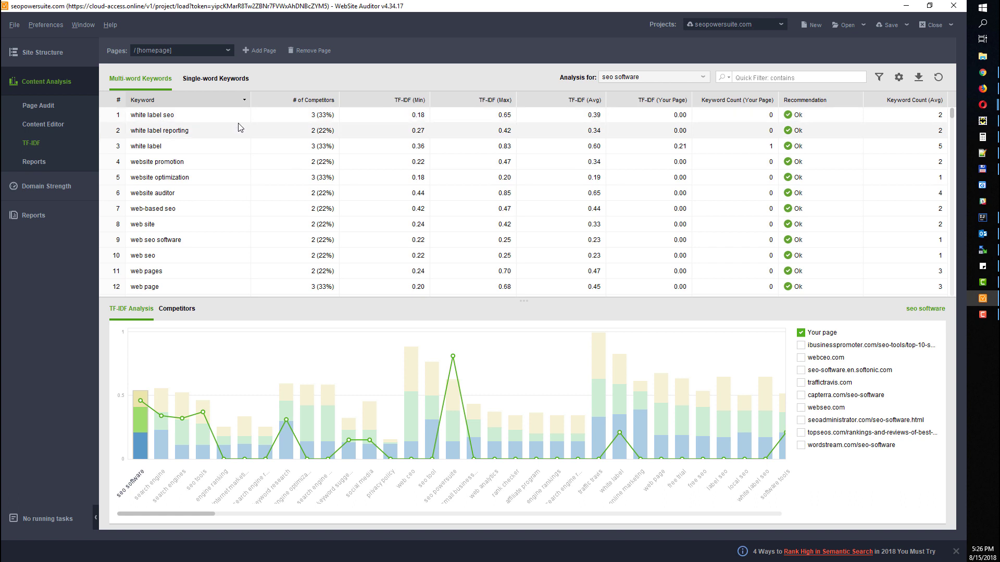
- Move the TF-IDF (Avg) column beside Keyword and sort by it, highest first
left_click_drag(474, 101, 321, 92)
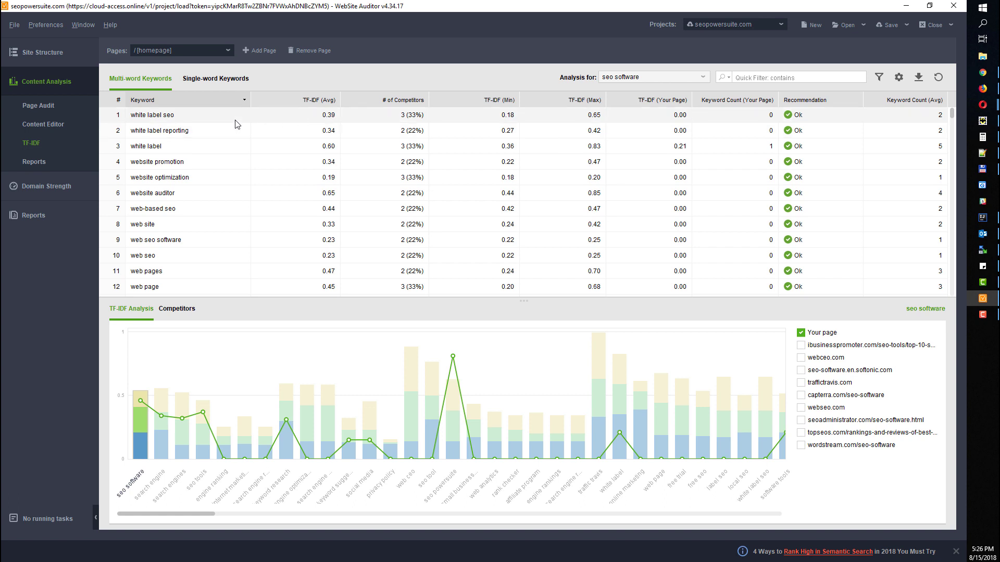
left_click(322, 101)
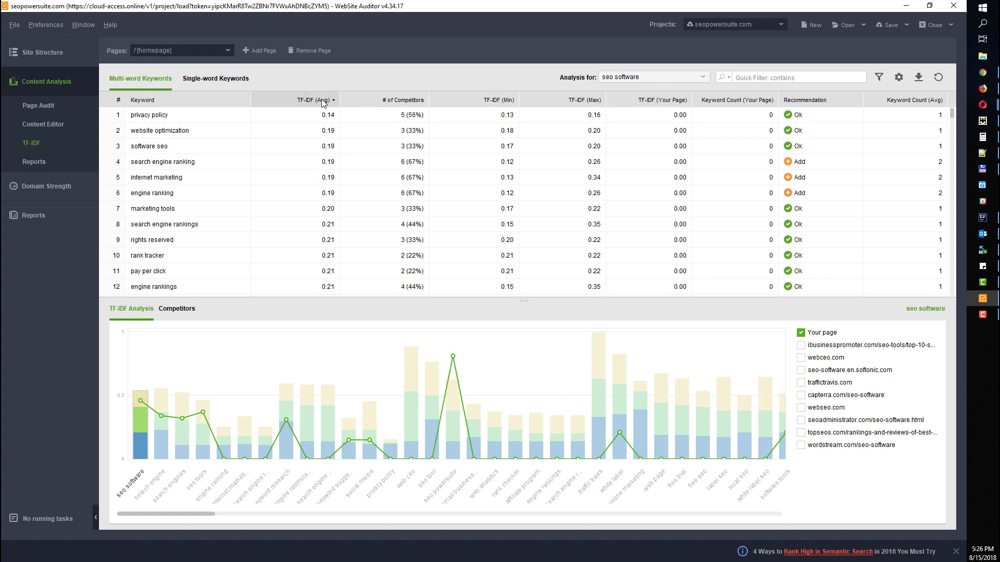
left_click(167, 117)
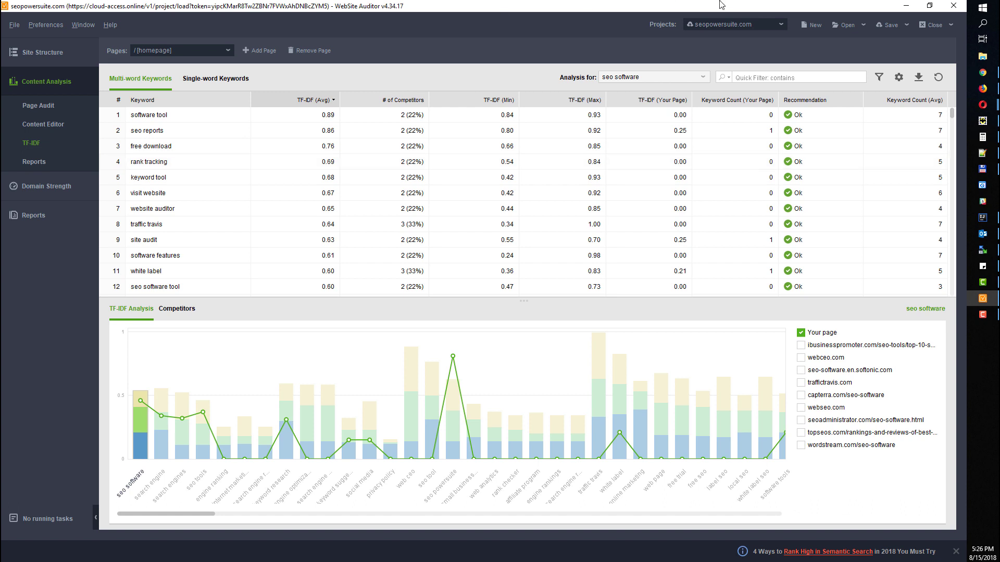
- Place the Recommendation column next to TF-IDF (Avg) and chart the seo powersuite keyword
left_click_drag(805, 100, 415, 92)
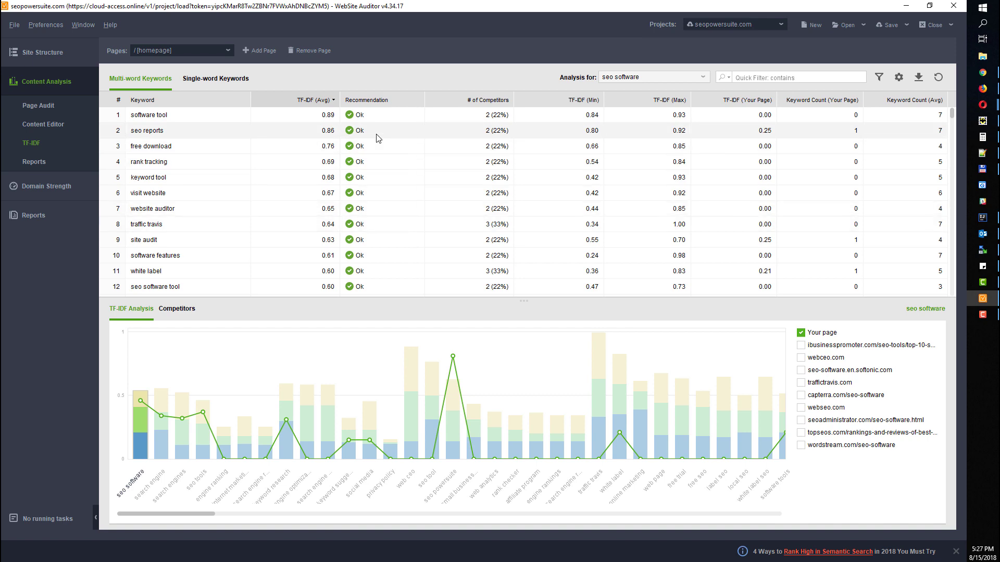
scroll(379, 138, "down", 20)
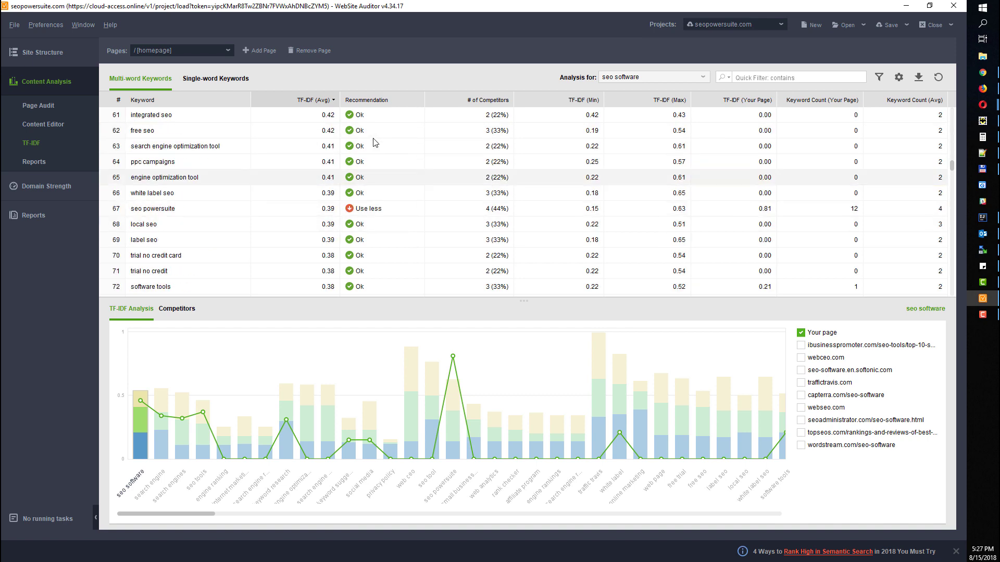
scroll(375, 142, "up", 1)
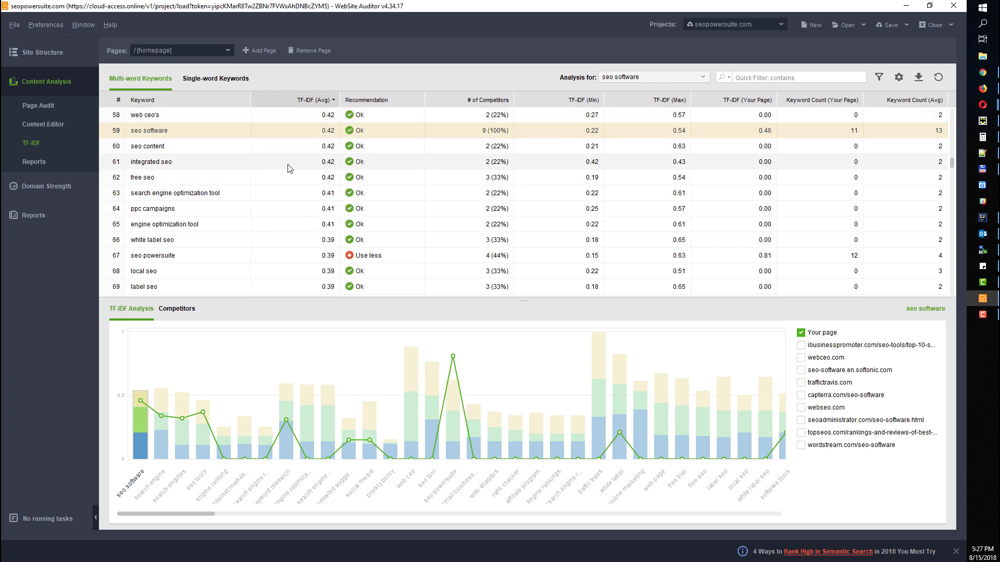
left_click(277, 262)
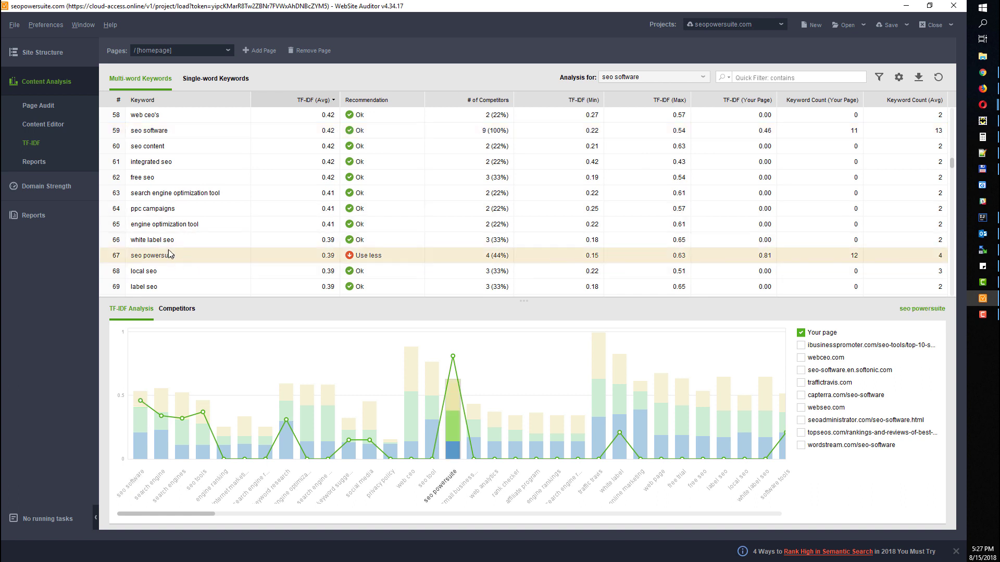
scroll(346, 257, "down", 3)
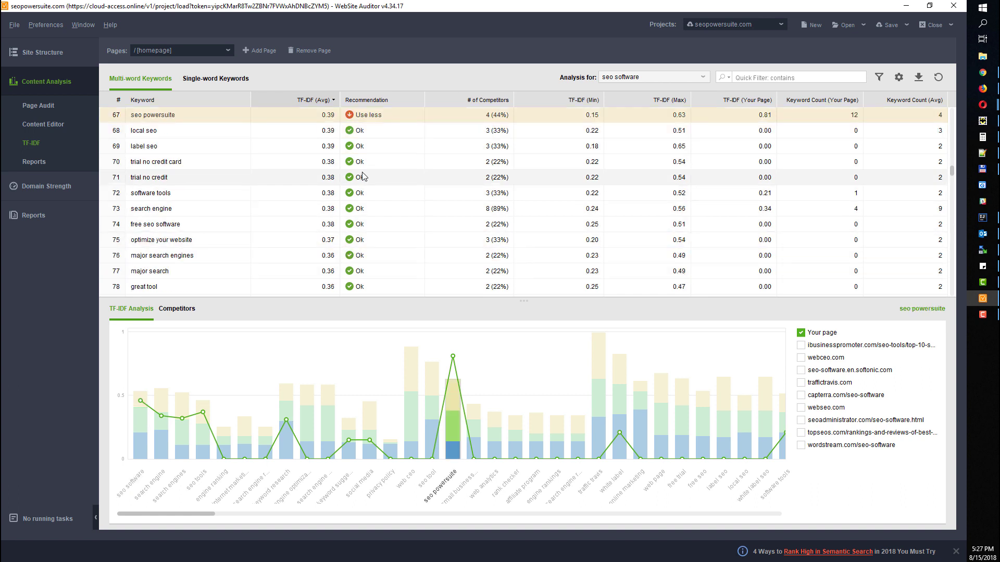
scroll(359, 171, "up", 1)
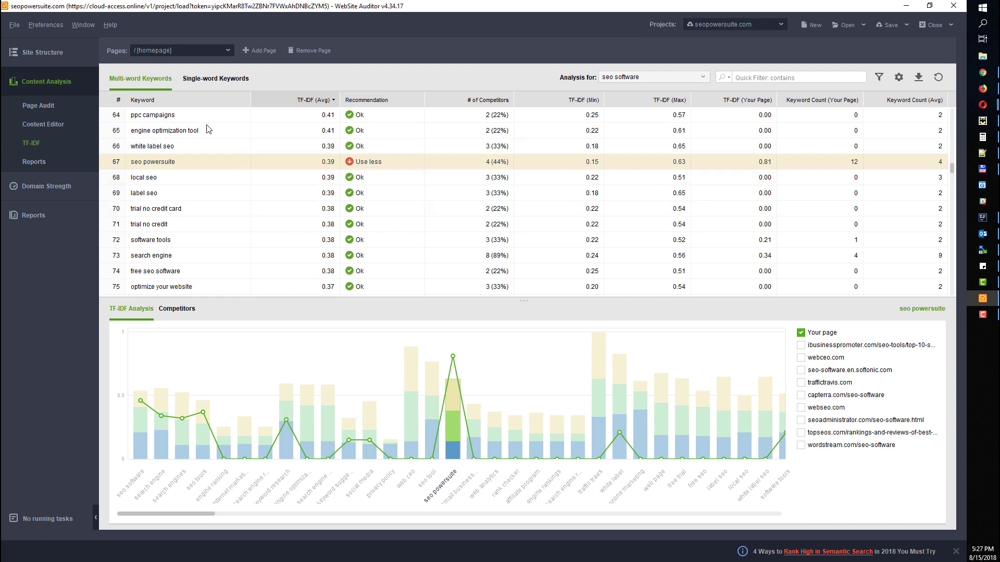
scroll(190, 208, "down", 20)
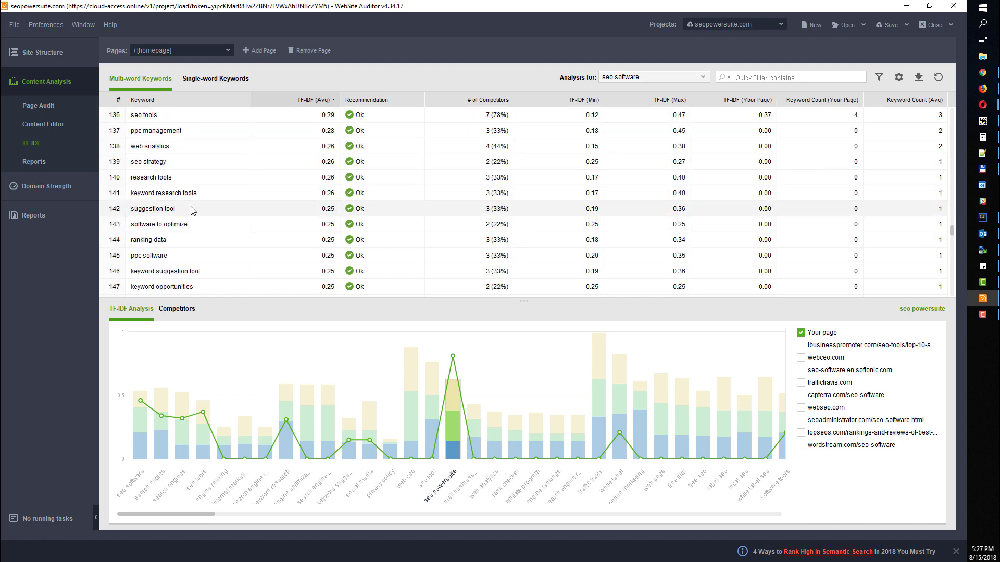
- Go through Content Editor and Page Audit to the Site Audit (Summary) report
left_click(42, 124)
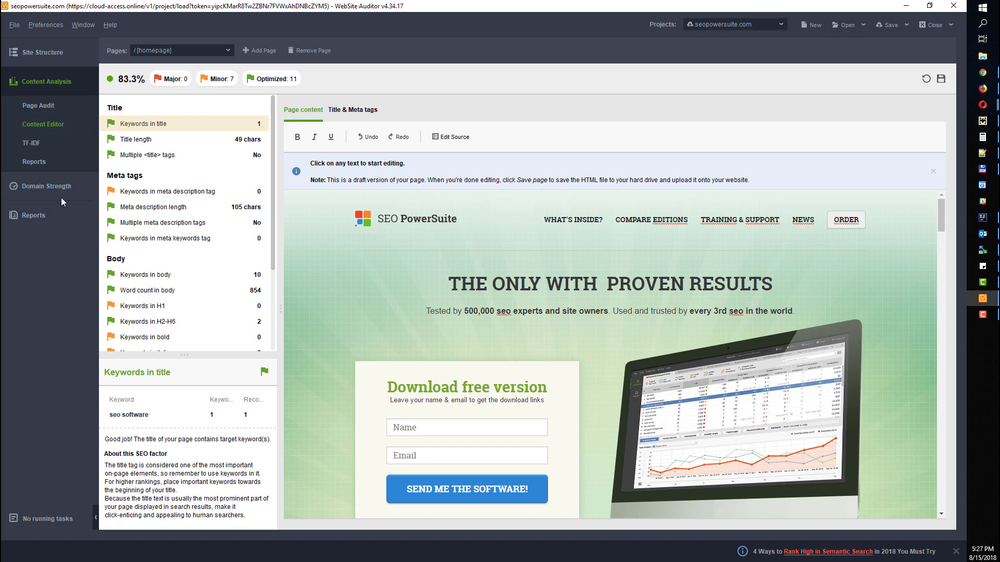
left_click(47, 108)
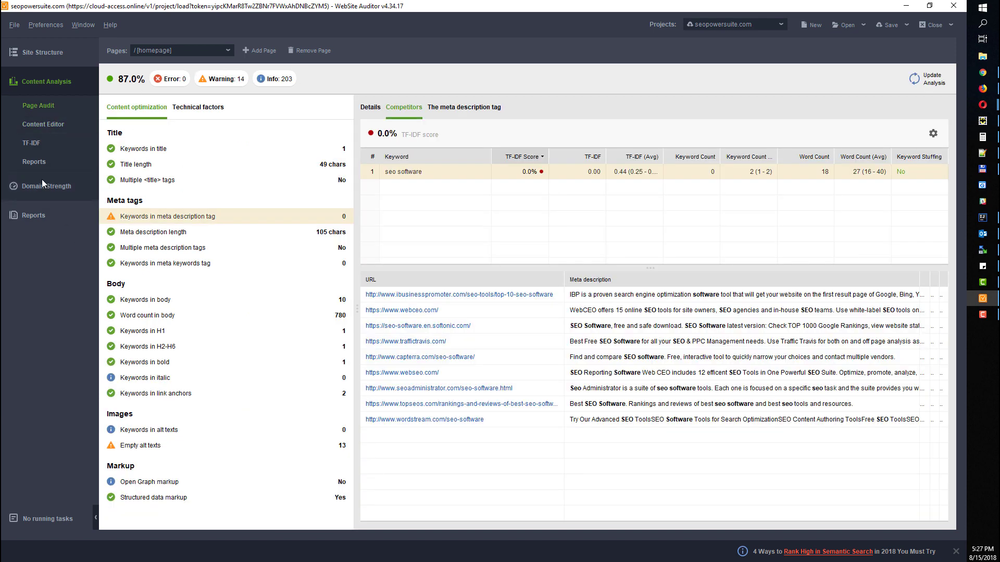
left_click(29, 220)
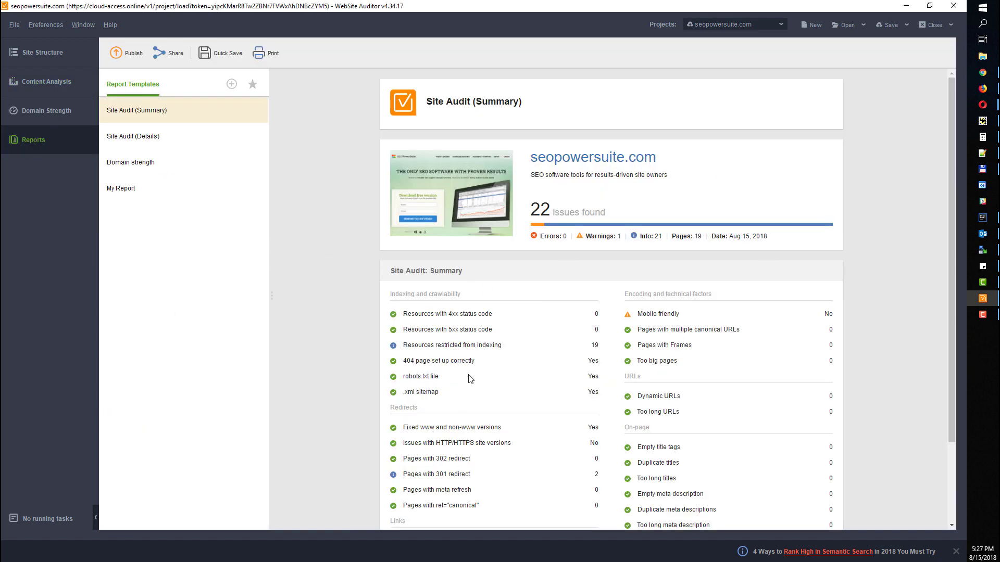
- Review the Site Audit (Details) report's Empty alt text section, then open its template for editing
scroll(472, 379, "down", 3)
scroll(535, 292, "up", 3)
scroll(480, 335, "down", 3)
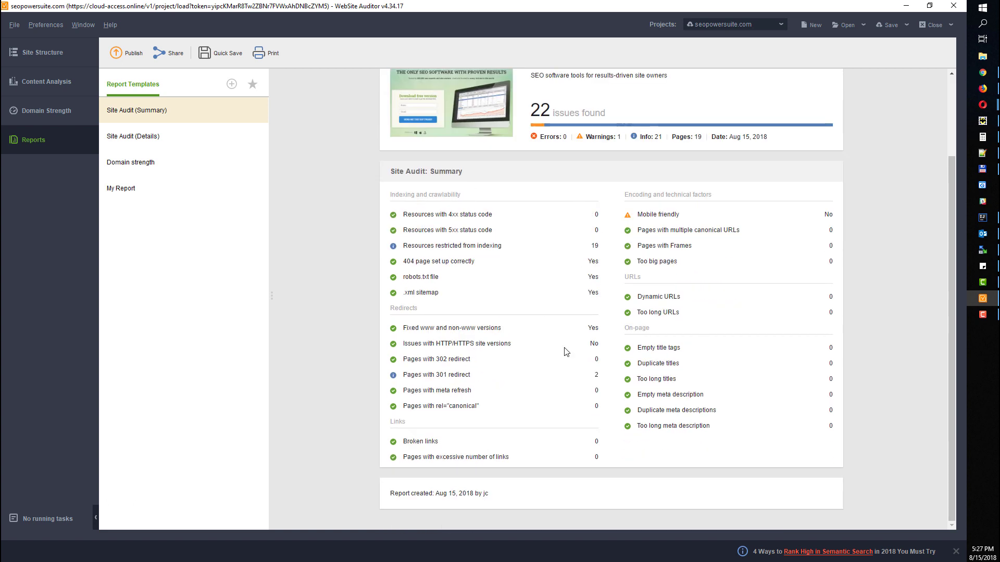
left_click(146, 139)
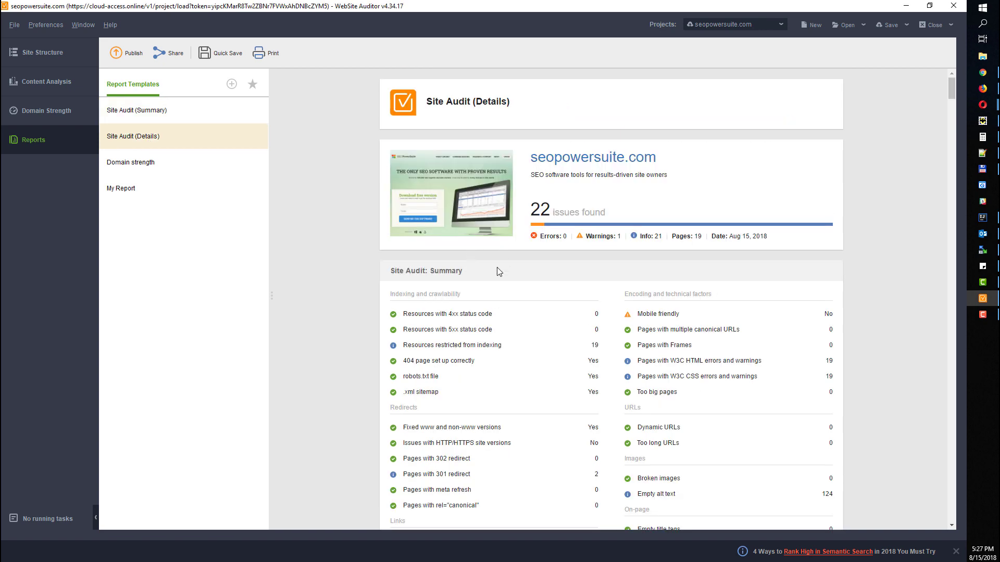
scroll(415, 290, "down", 15)
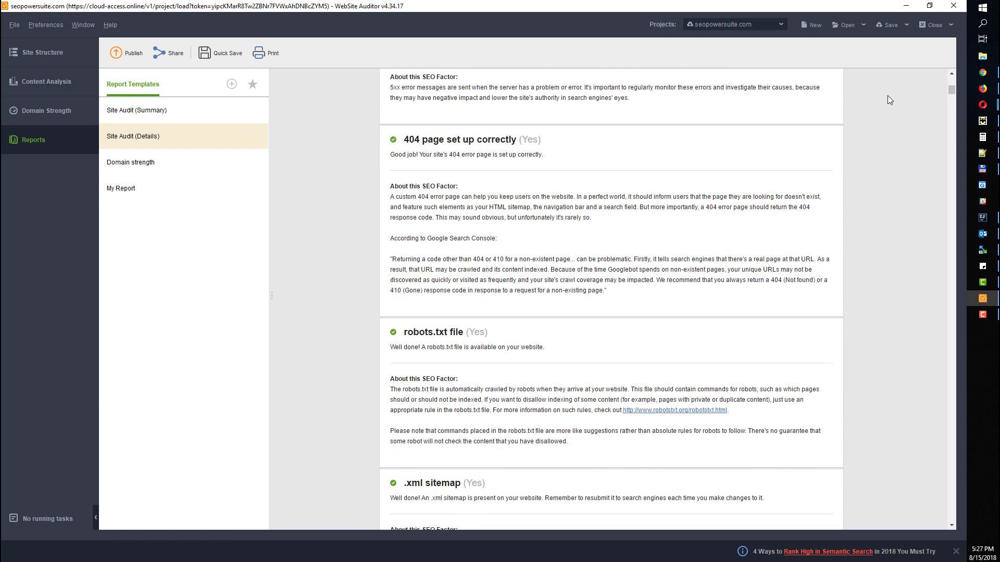
left_click_drag(949, 89, 930, 253)
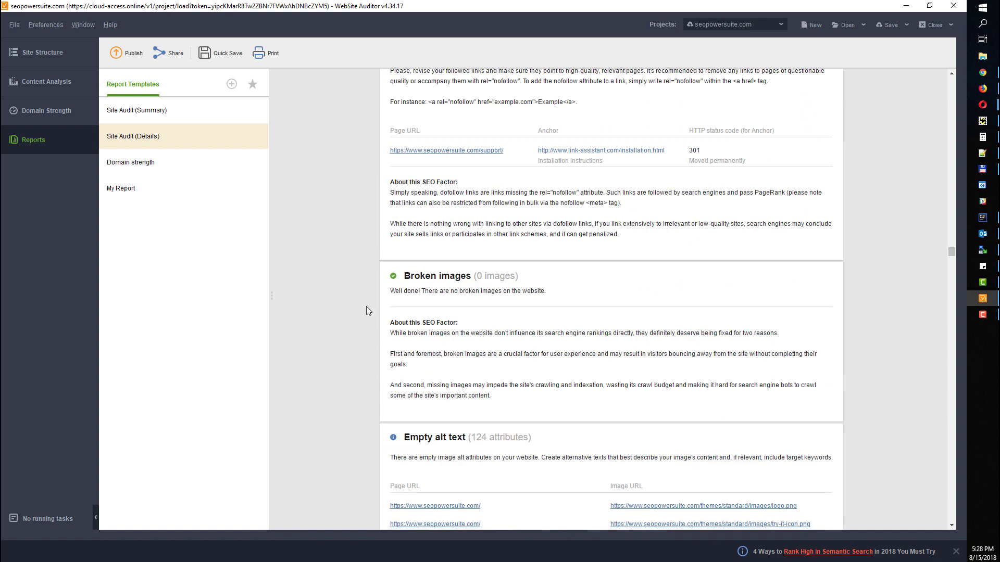
scroll(453, 312, "down", 3)
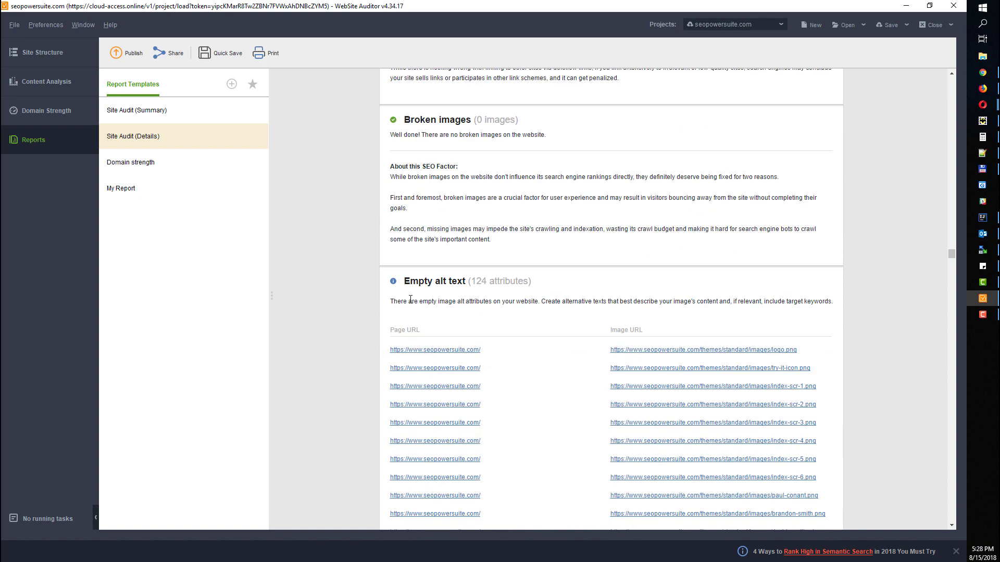
scroll(419, 334, "down", 2)
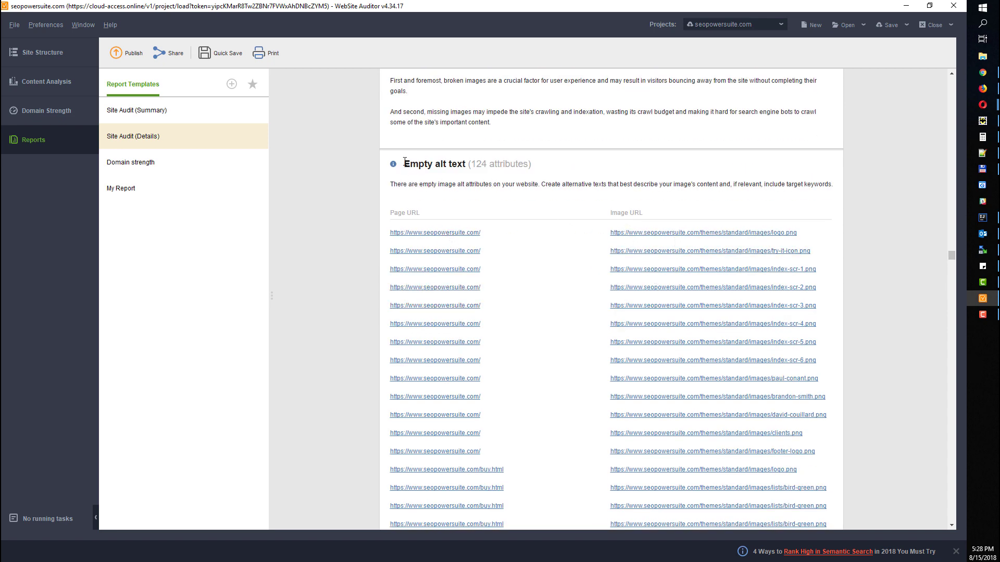
mouse_move(247, 141)
left_click(237, 136)
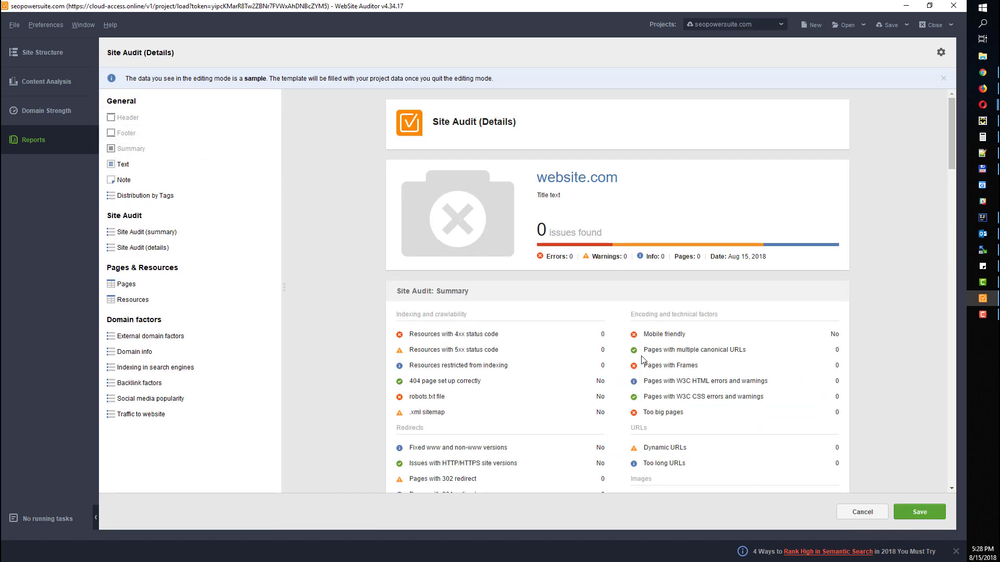
- Reopen the Site Audit (Details) template editor and dismiss the sample-data notice
left_click(861, 514)
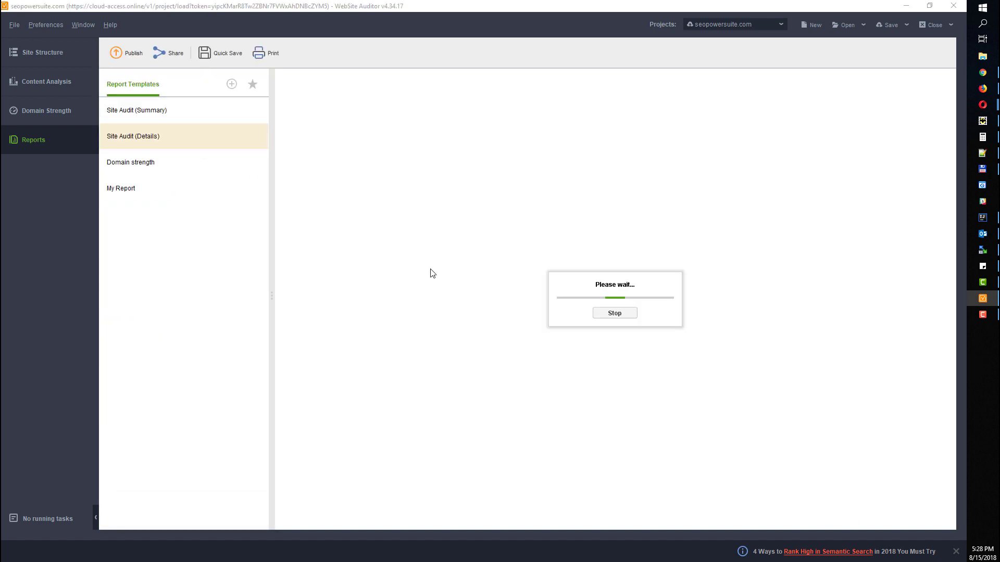
left_click(240, 135)
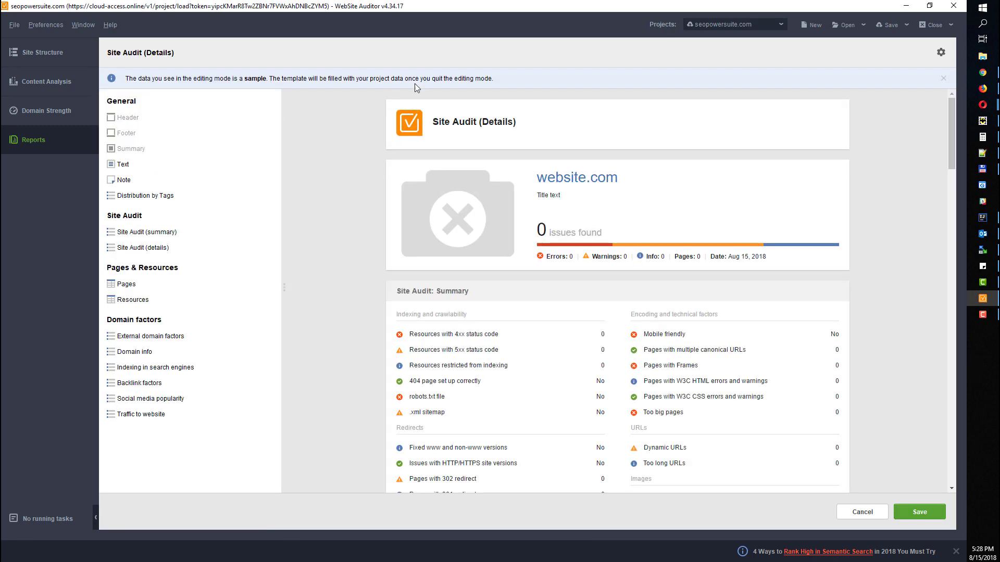
left_click(943, 78)
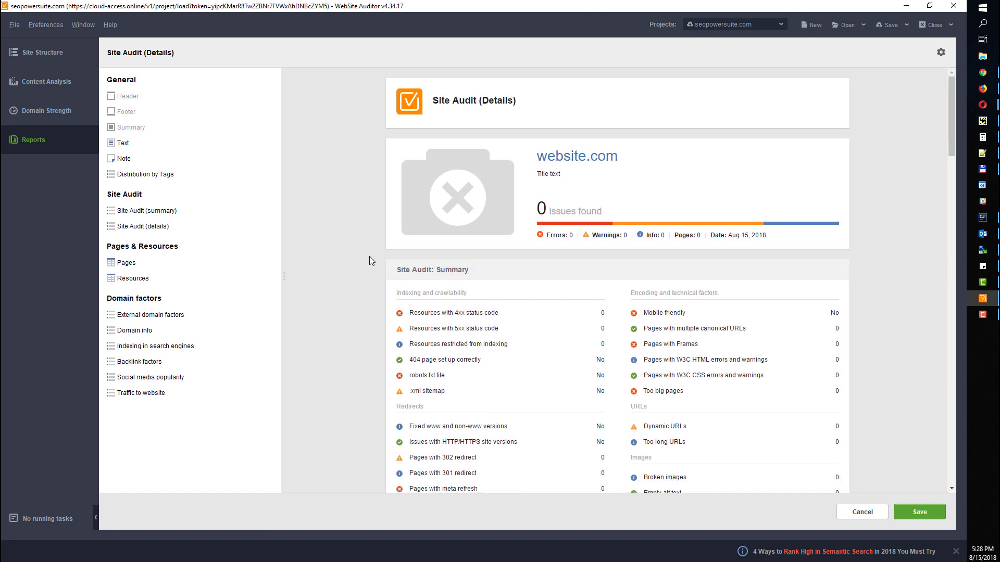
scroll(333, 256, "down", 1)
scroll(344, 244, "down", 2)
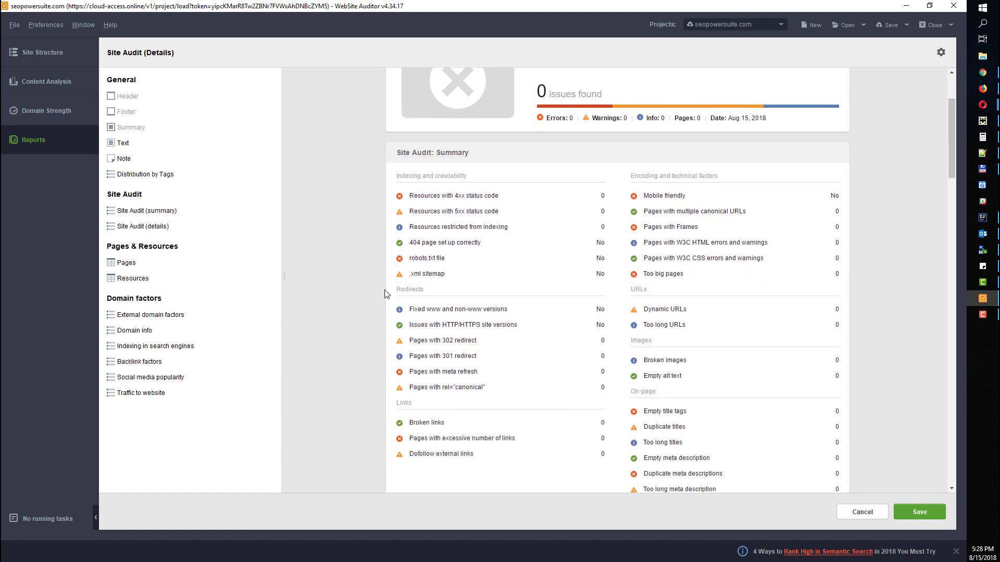
scroll(372, 259, "down", 6)
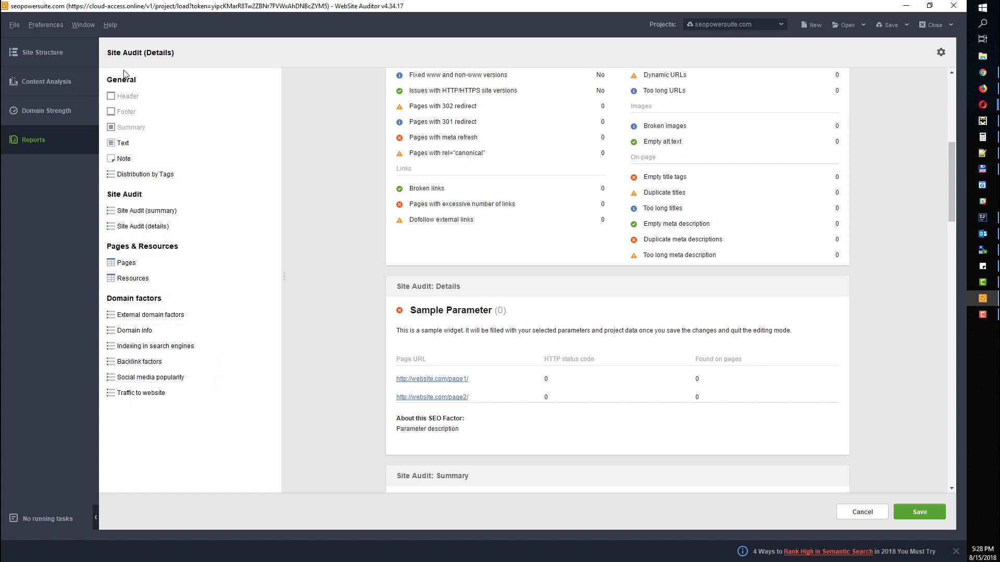
- Add an Indexing in search engines block, delete the duplicate Domain info block, and save
left_click(268, 346)
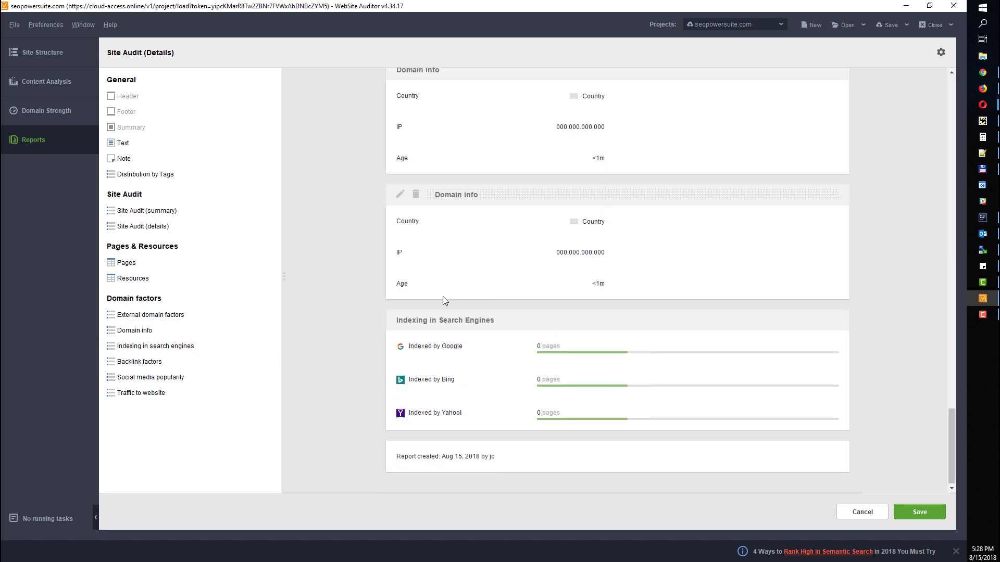
left_click_drag(472, 196, 479, 285)
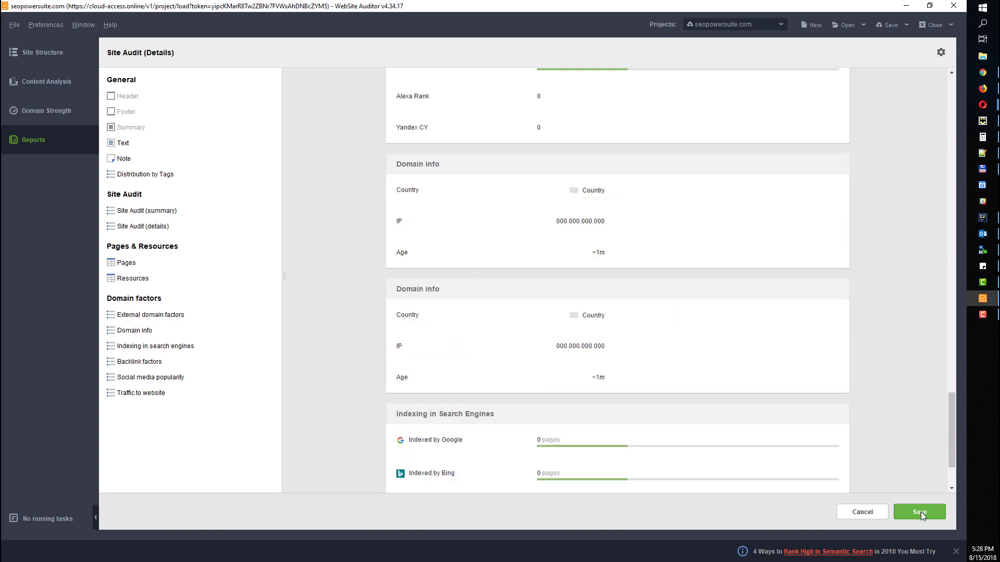
left_click(416, 163)
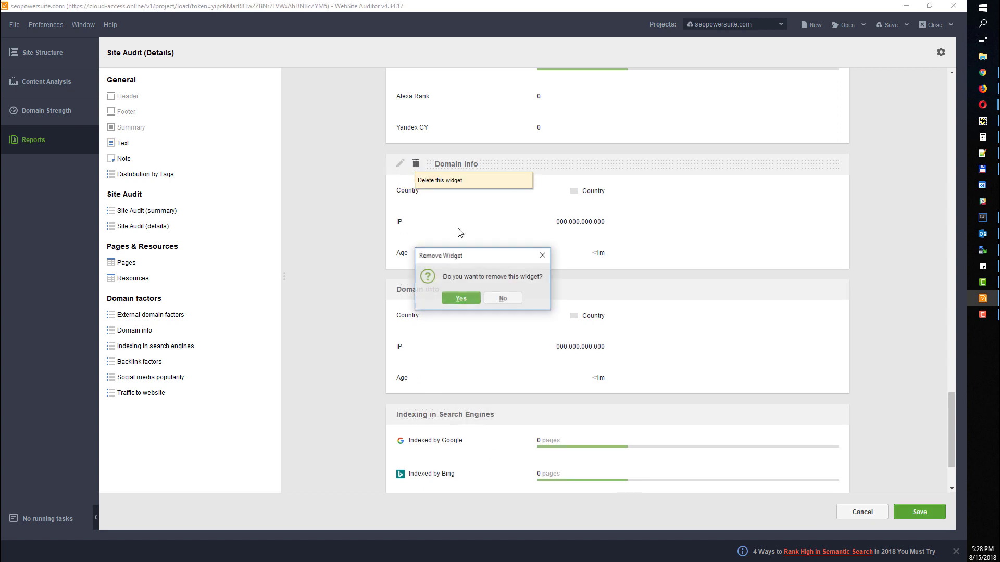
left_click(462, 297)
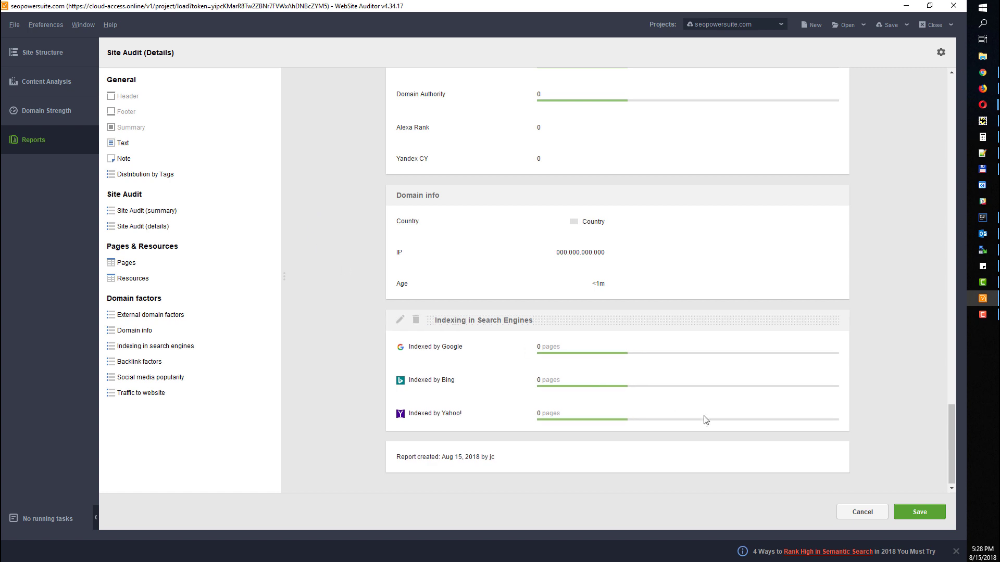
left_click(920, 512)
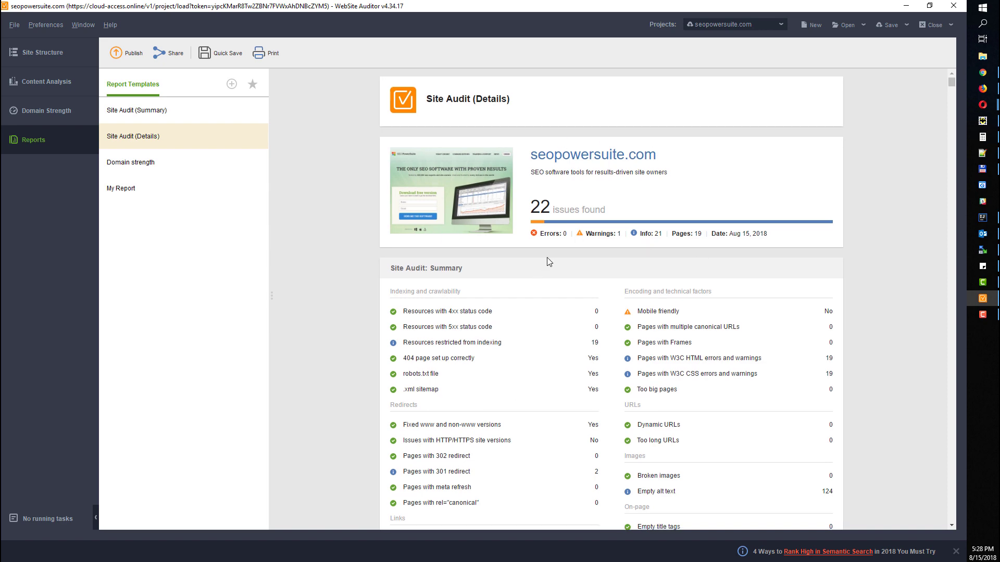
- Check the Quick Save file formats without saving, then publish the Site Audit (Details) report
scroll(478, 254, "down", 15)
scroll(478, 254, "down", 1)
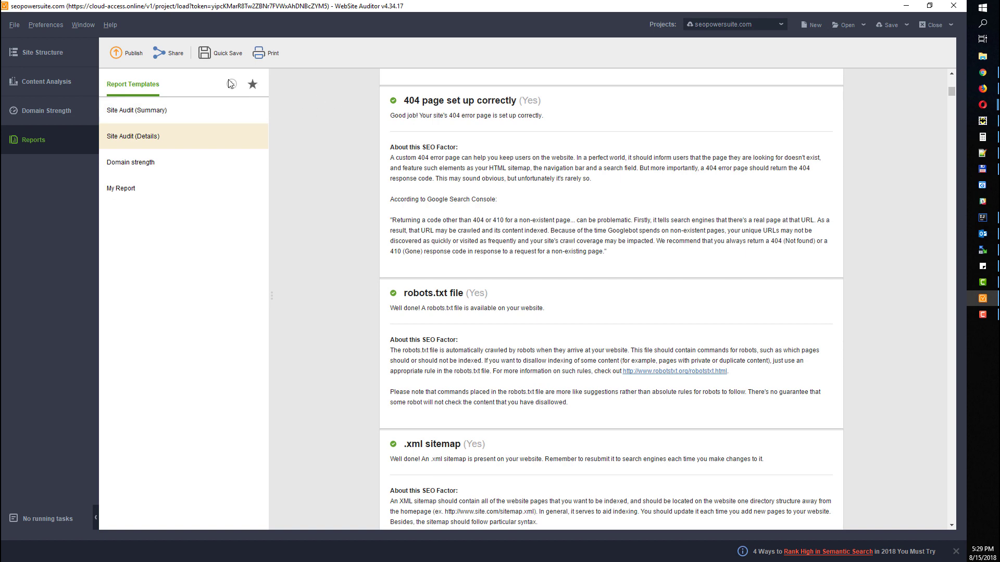
left_click(219, 52)
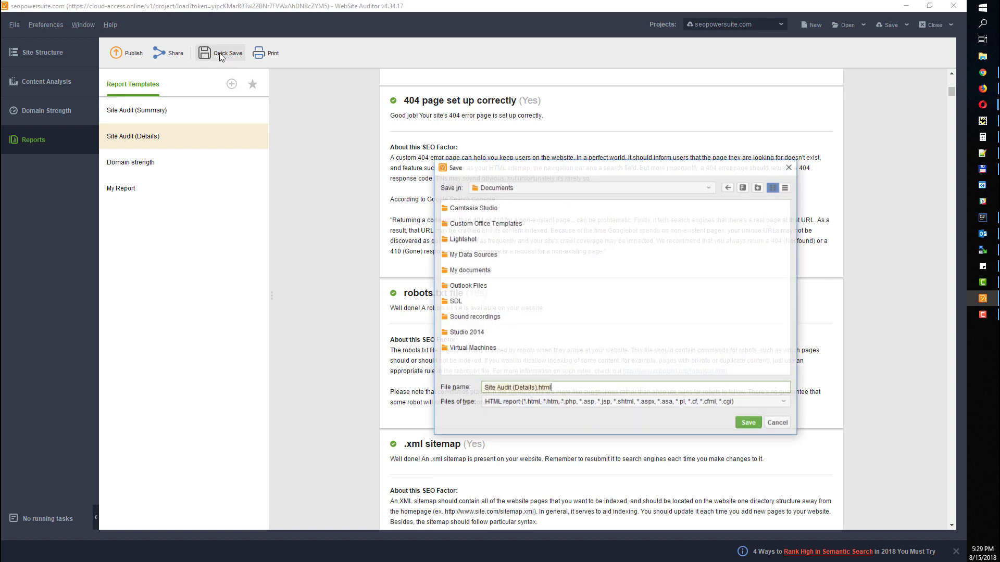
left_click(558, 404)
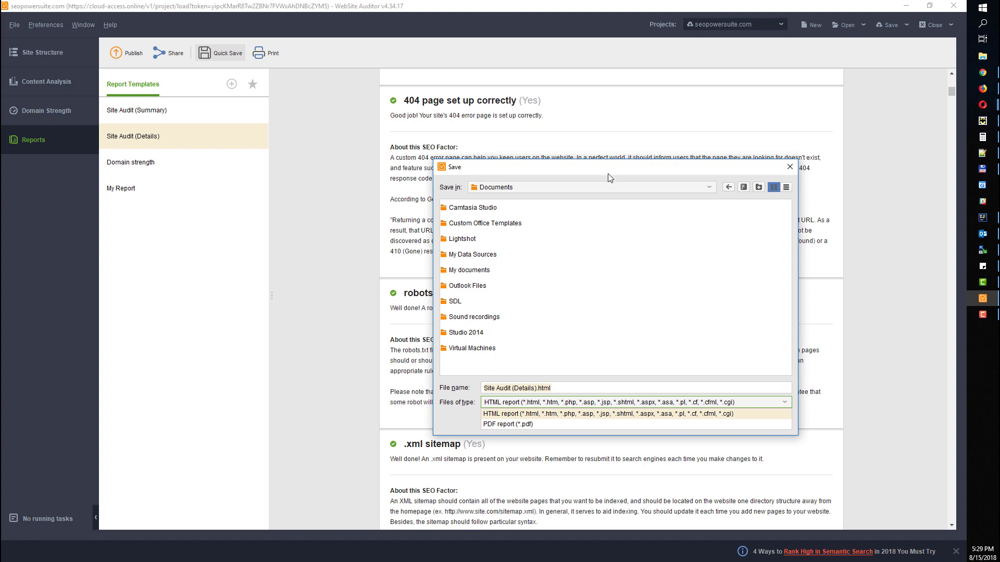
left_click_drag(606, 165, 455, 152)
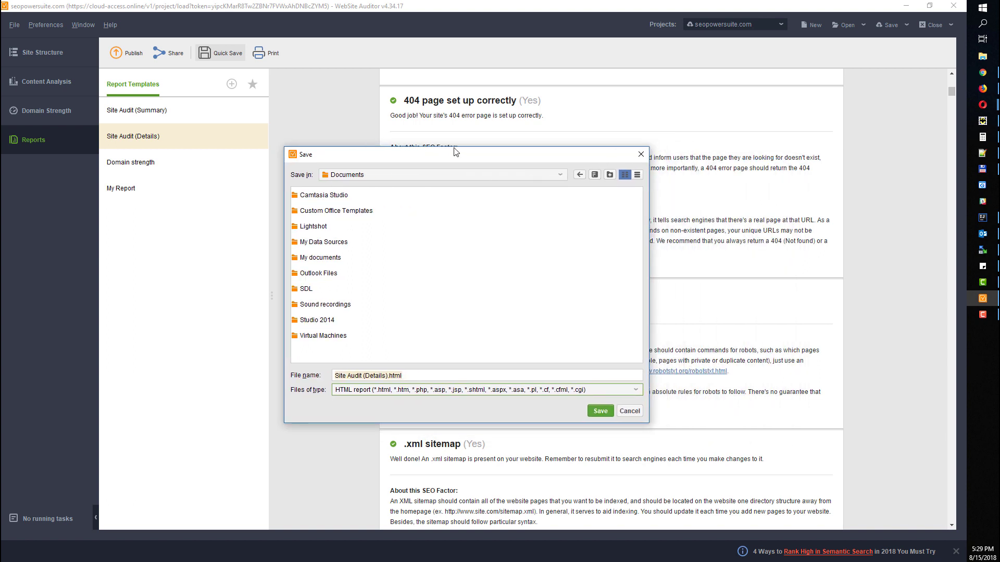
left_click(640, 155)
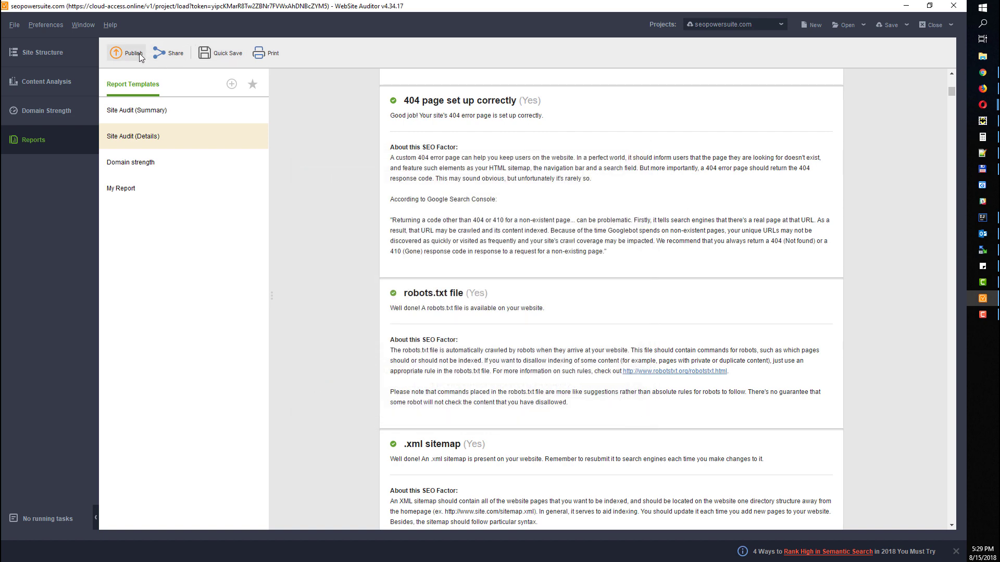
left_click(167, 55)
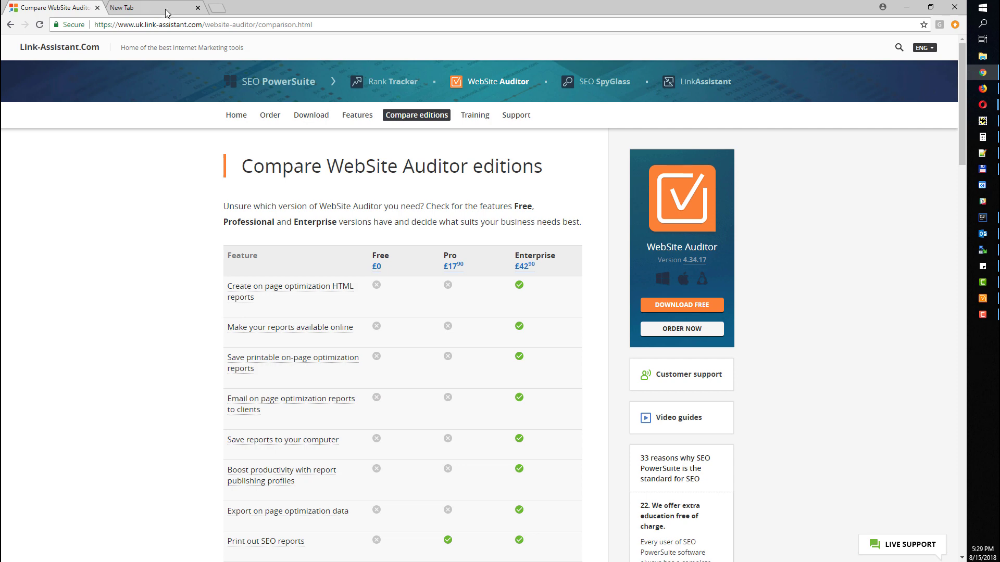
- Load the pasted cloud-access.online report link in Chrome's new tab and scroll the report
left_click(168, 9)
type("https://cloud-access.online/reports/hOE-MfEM0OynMbiTt6zo8uROjwpfcpaT/seopowersuite.com/2018-08-15/Site%20Audit%20%28Details%29.html")
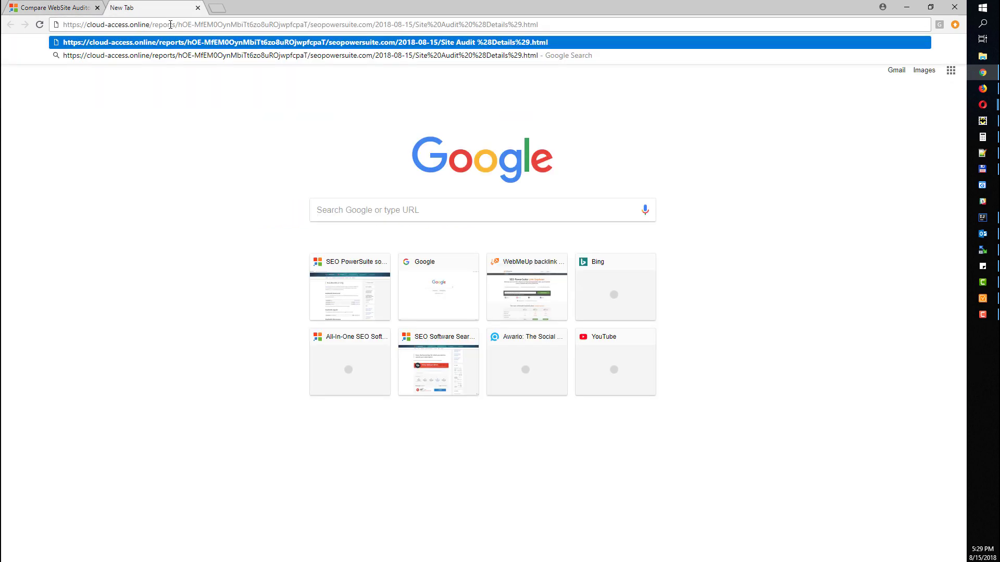
key("Return")
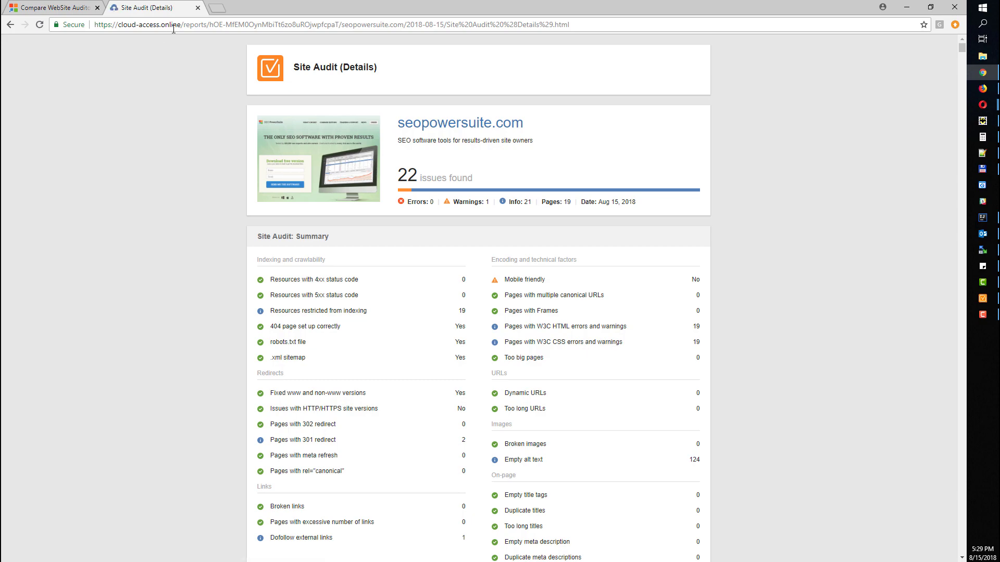
scroll(469, 382, "down", 15)
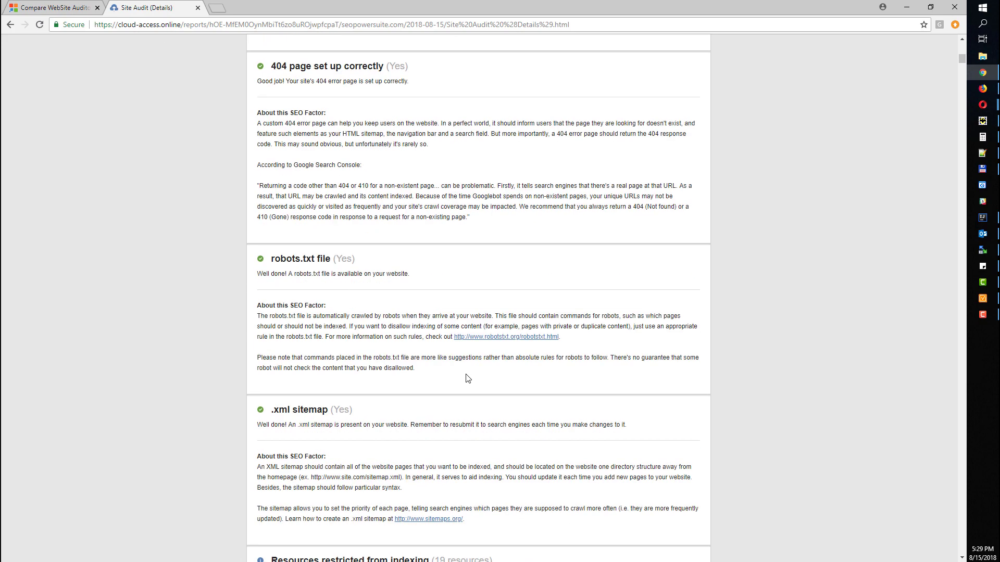
scroll(468, 378, "down", 4)
left_click(147, 25)
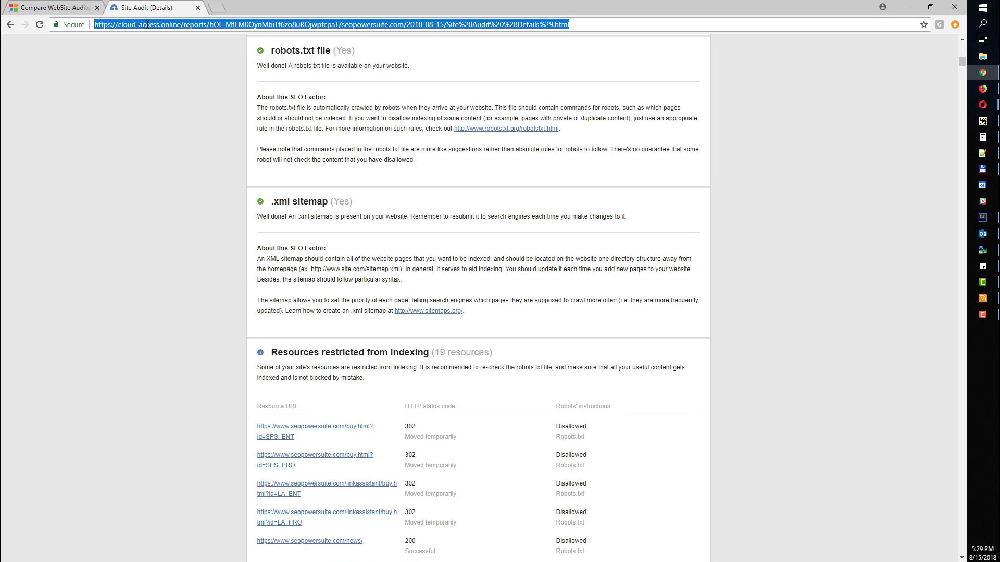
left_click(149, 25)
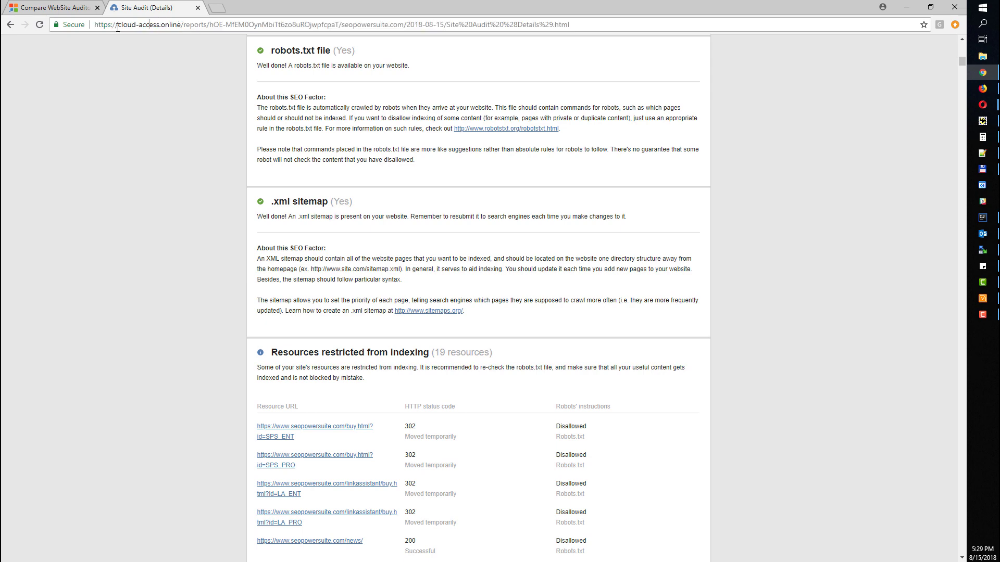
- Return to WebSite Auditor, close the Share Report link, and show the Site Structure Pages table
left_click(906, 7)
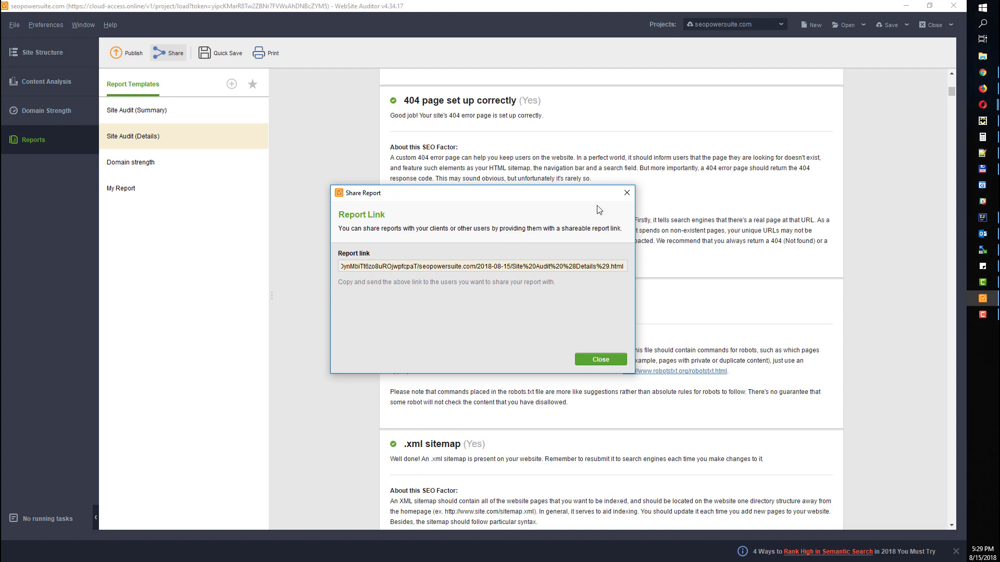
left_click(627, 193)
left_click(36, 52)
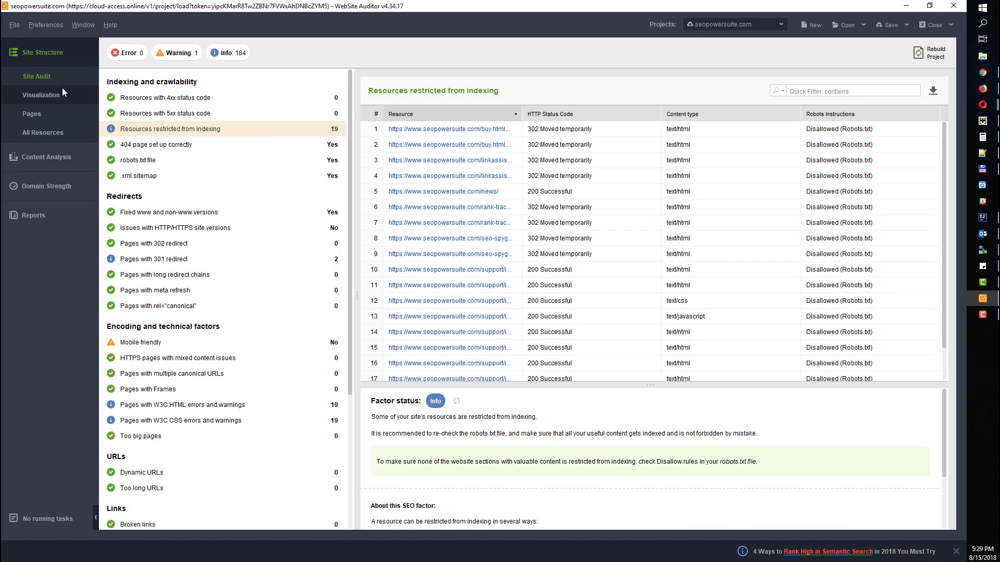
left_click(46, 114)
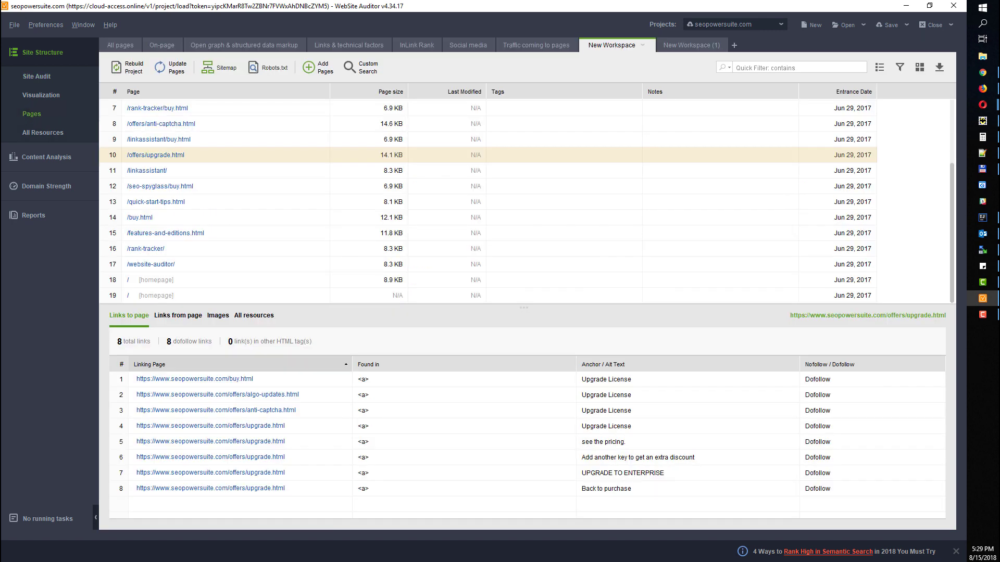
left_click(983, 104)
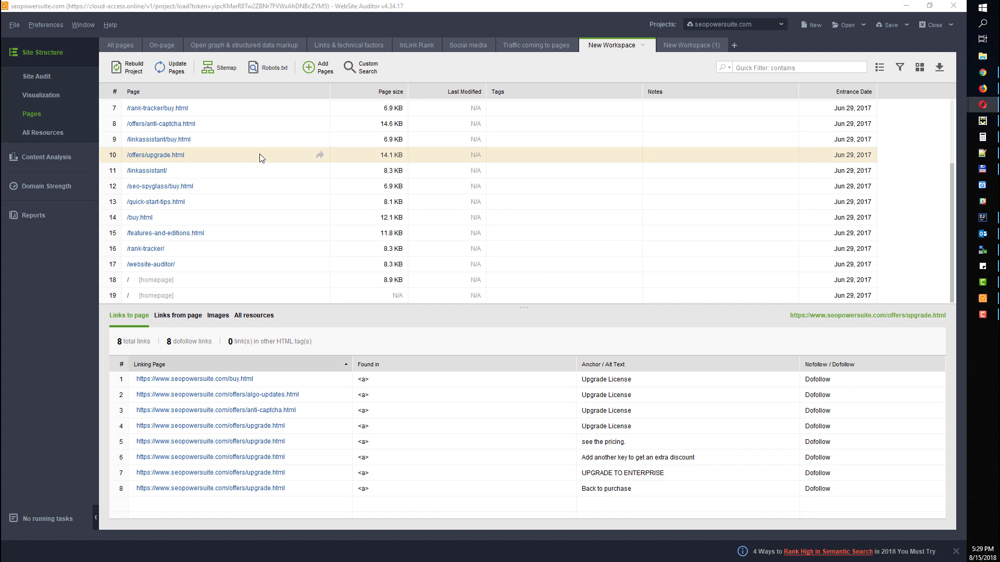